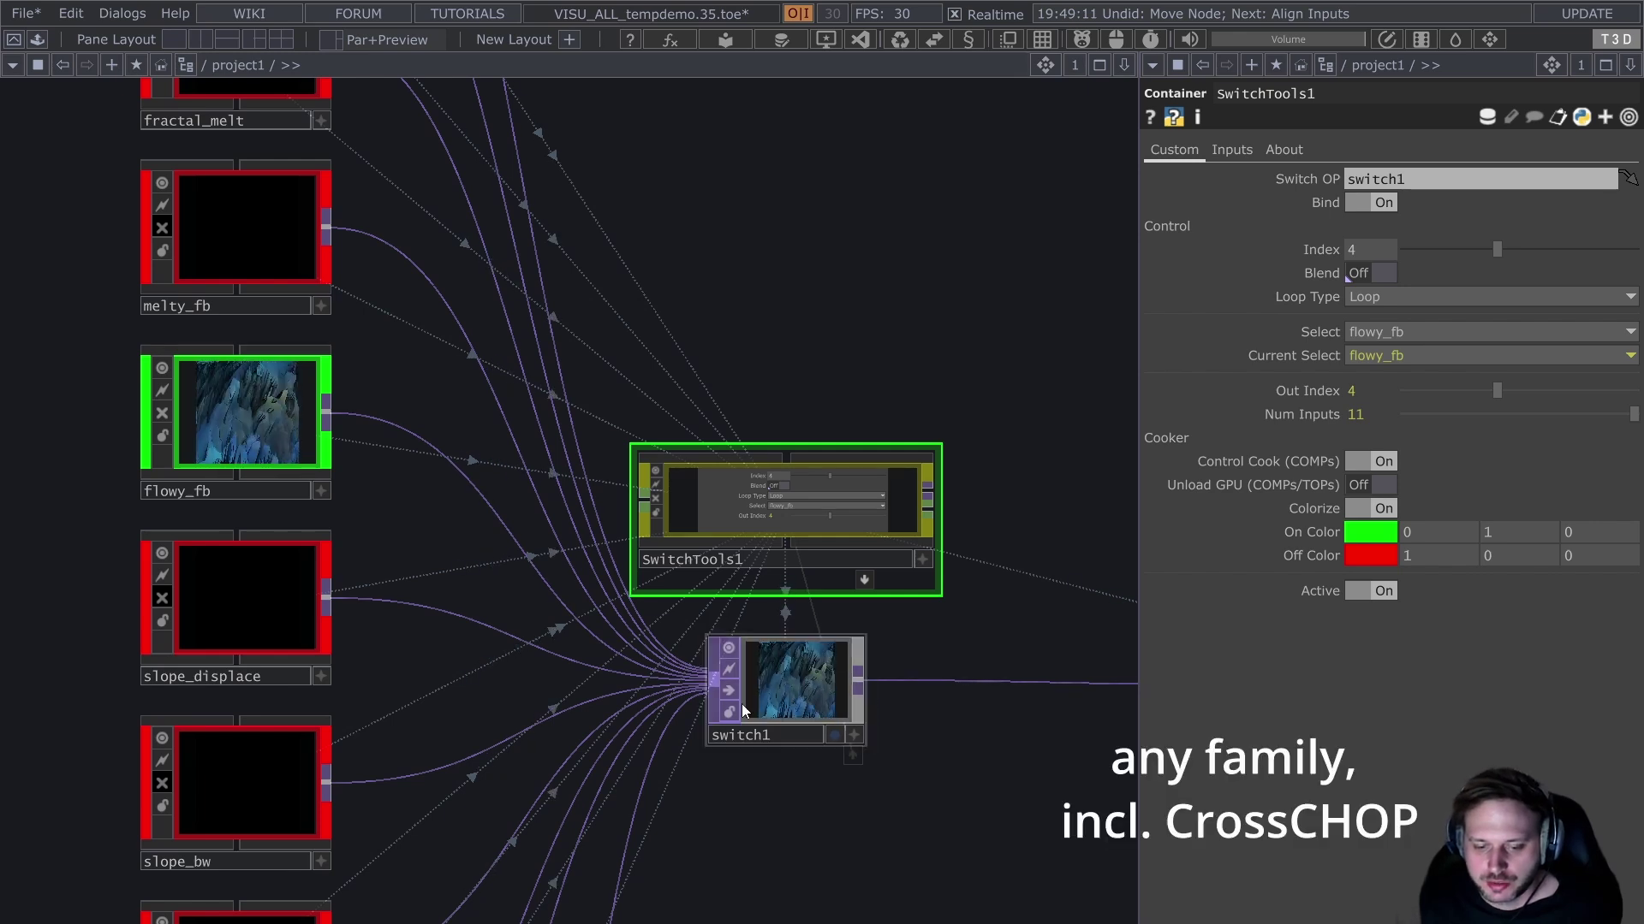
# Step: Switch the SwitchTools1 selection to slope_bw and back to flowy_fb, and set its index to 3
pyautogui.click(1405, 335)
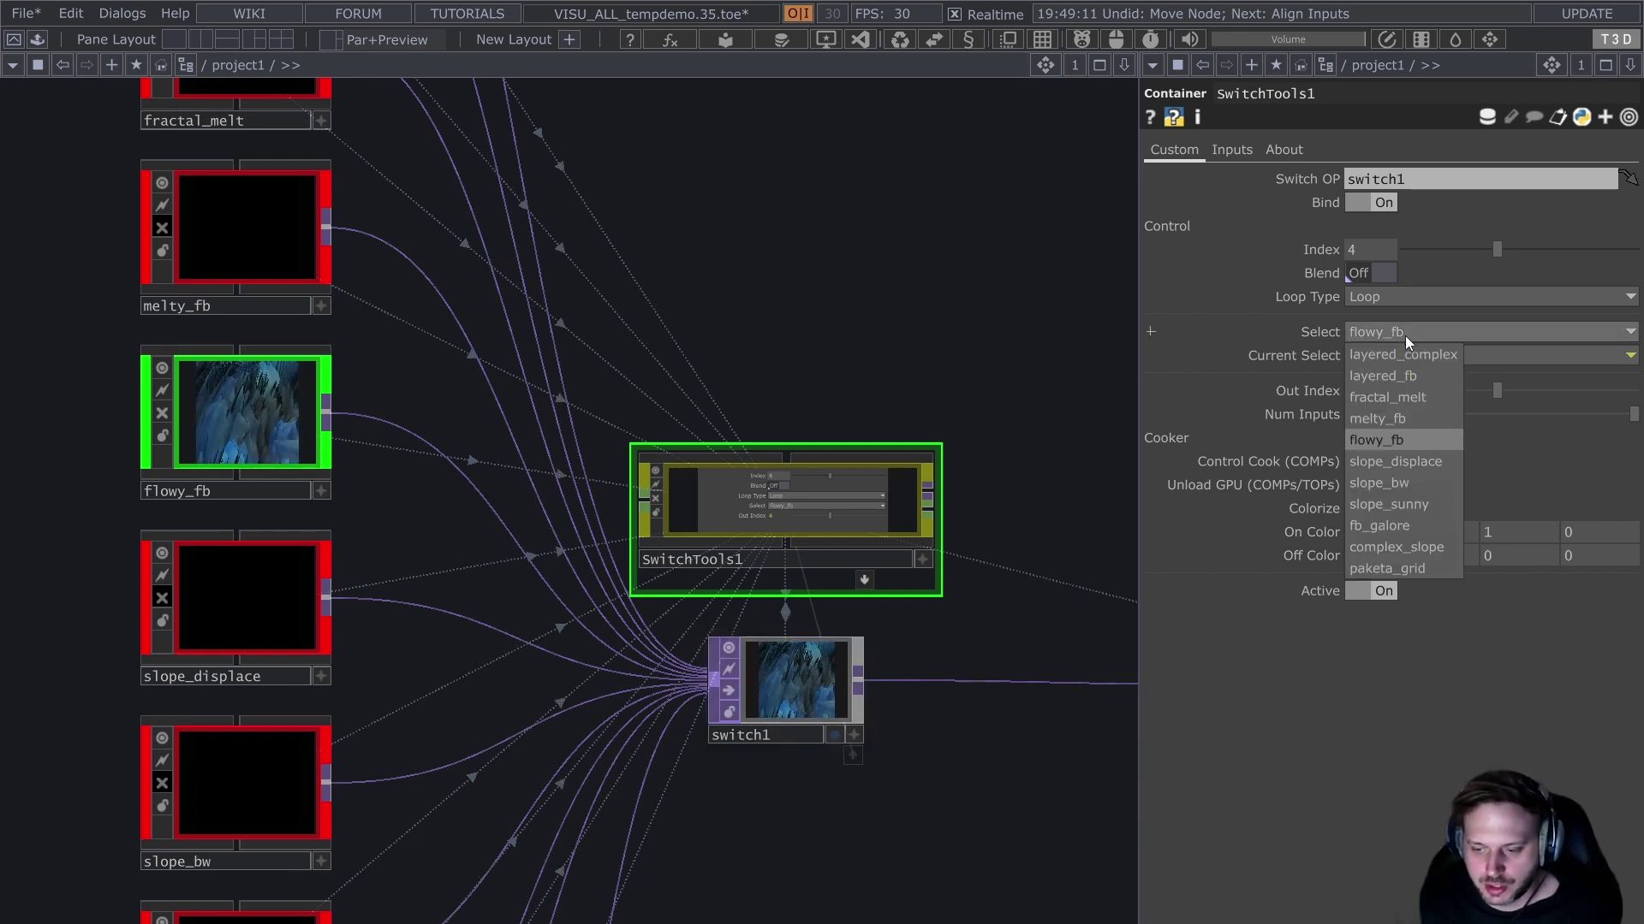
pyautogui.click(1405, 484)
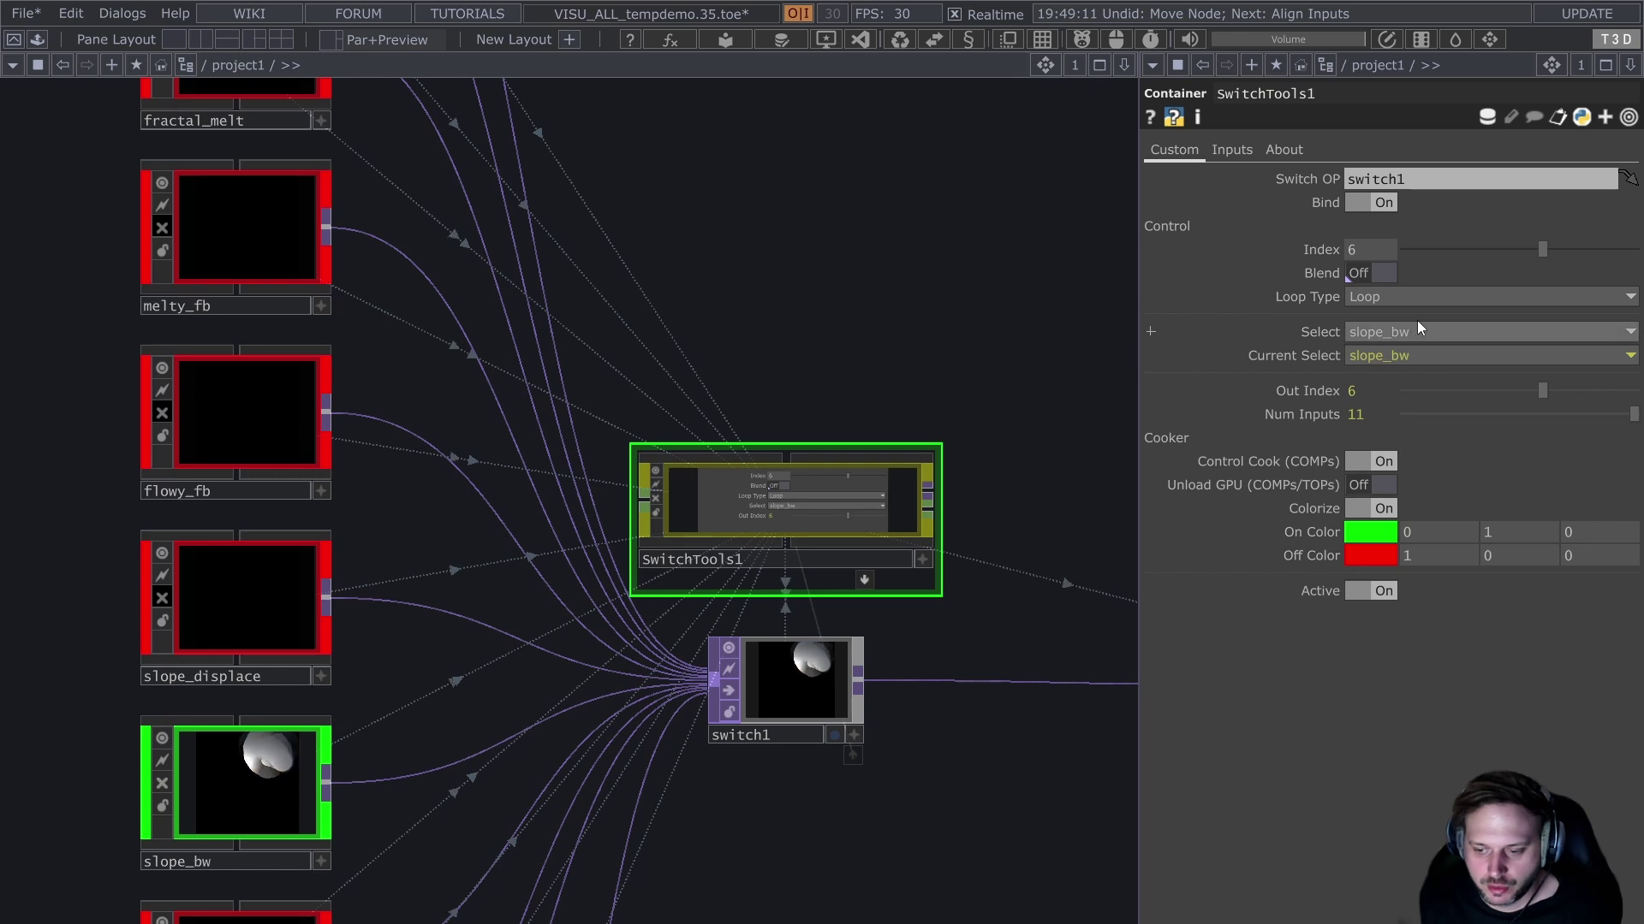
pyautogui.click(1416, 332)
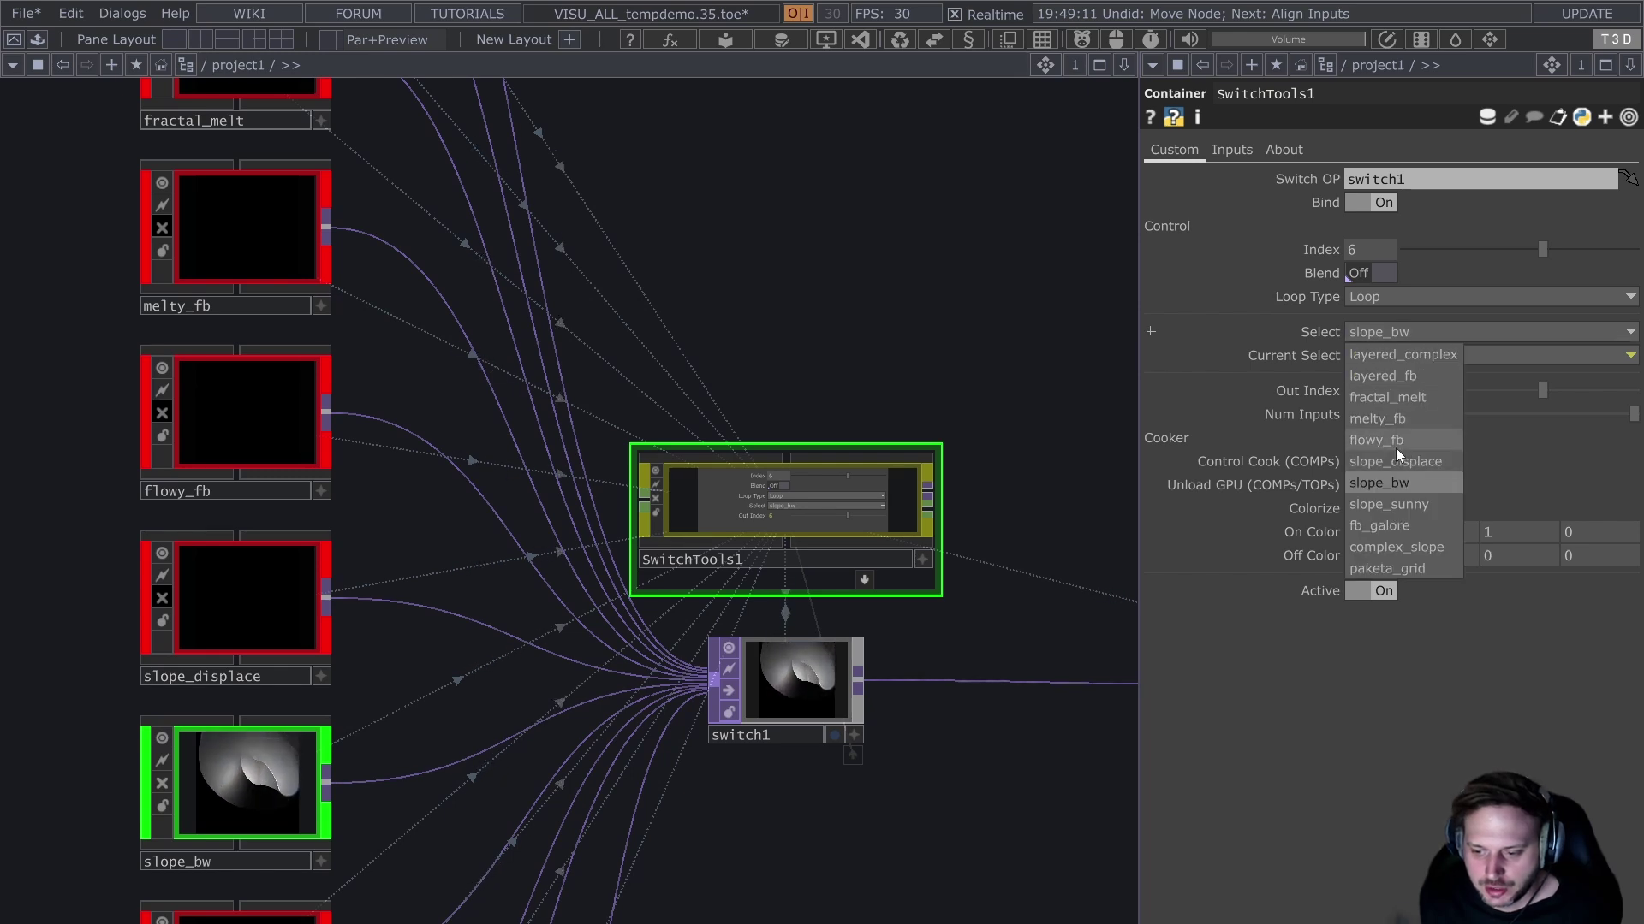
pyautogui.click(1395, 443)
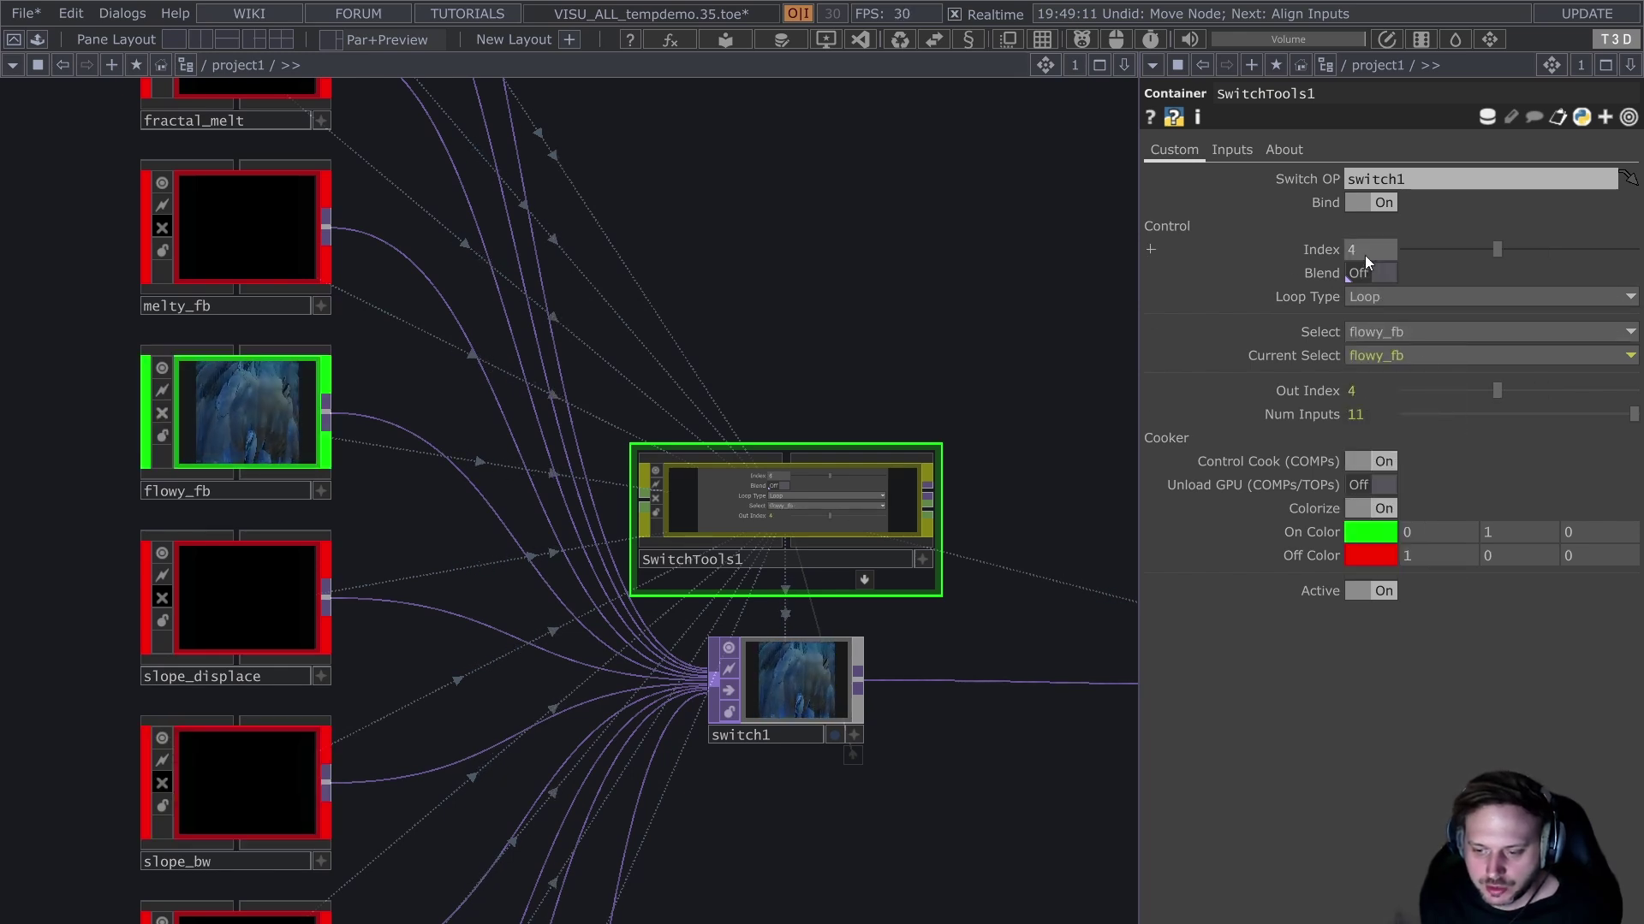
pyautogui.write('3')
pyautogui.press('Return')
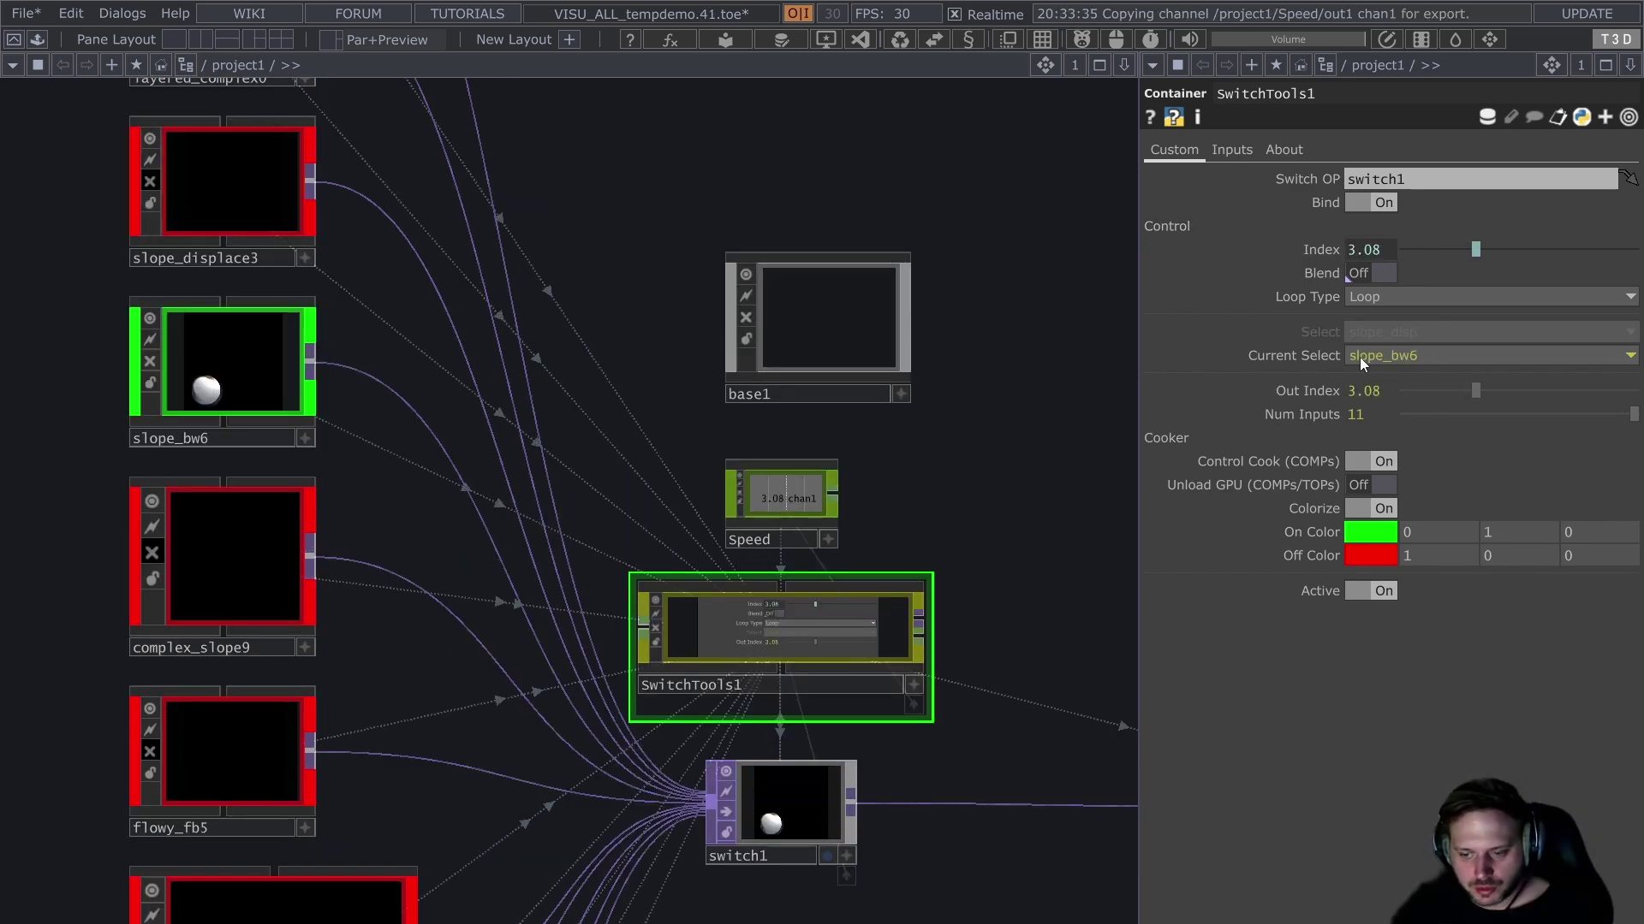
# Step: Enable Blend on SwitchTools1 and follow the crossfading through the input nodes
pyautogui.click(1369, 280)
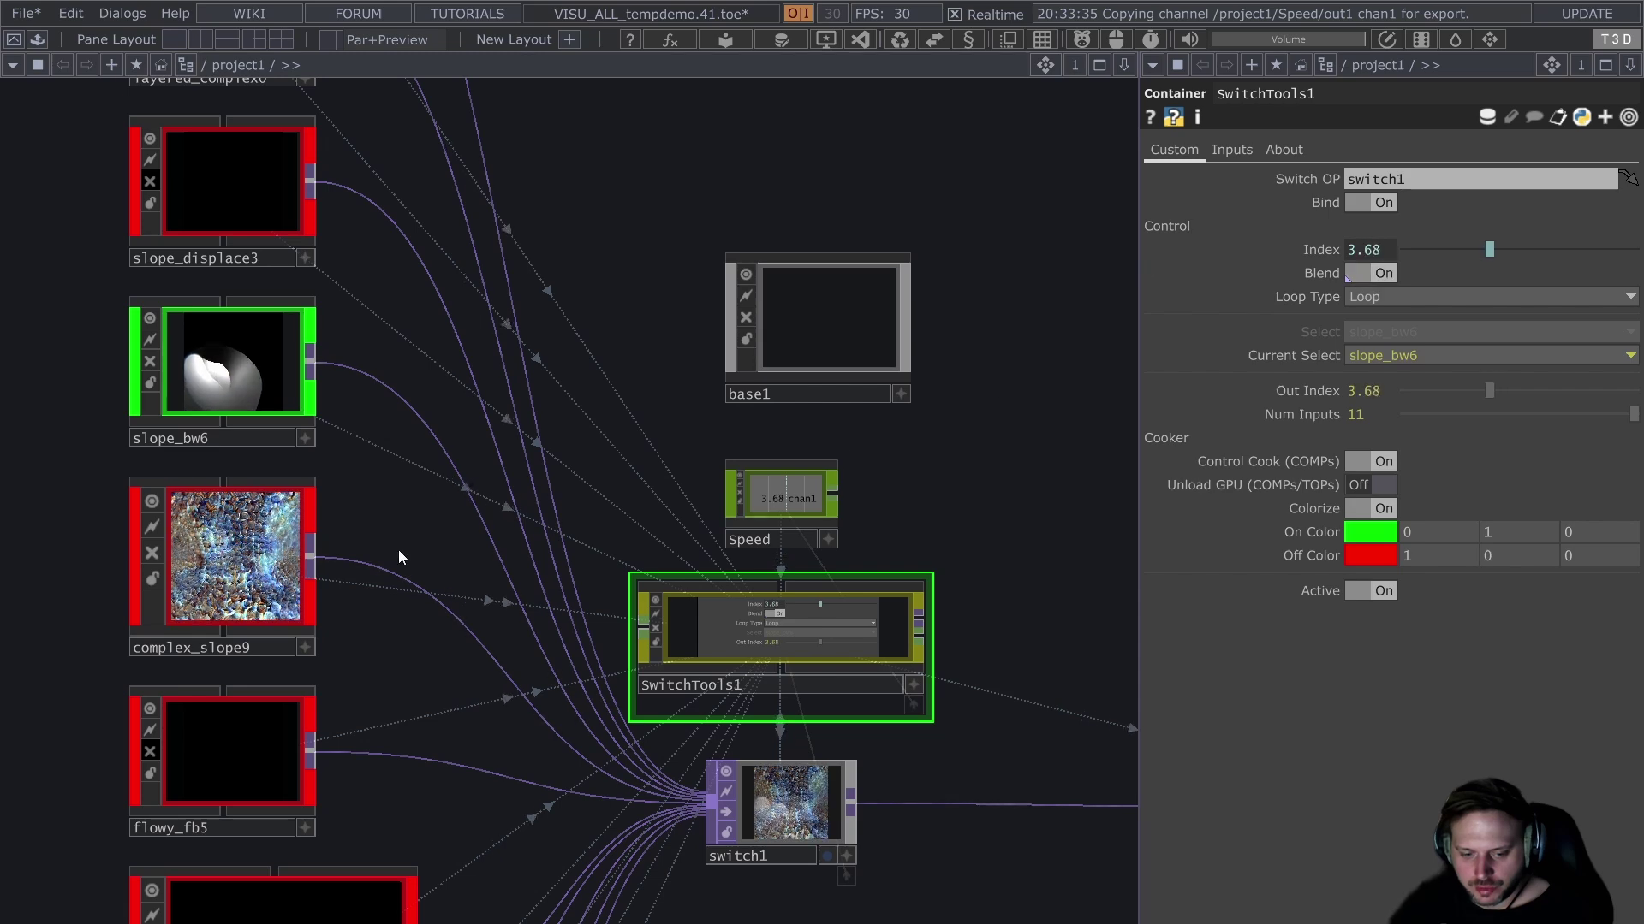
pyautogui.moveTo(447, 506); pyautogui.dragTo(470, 433)
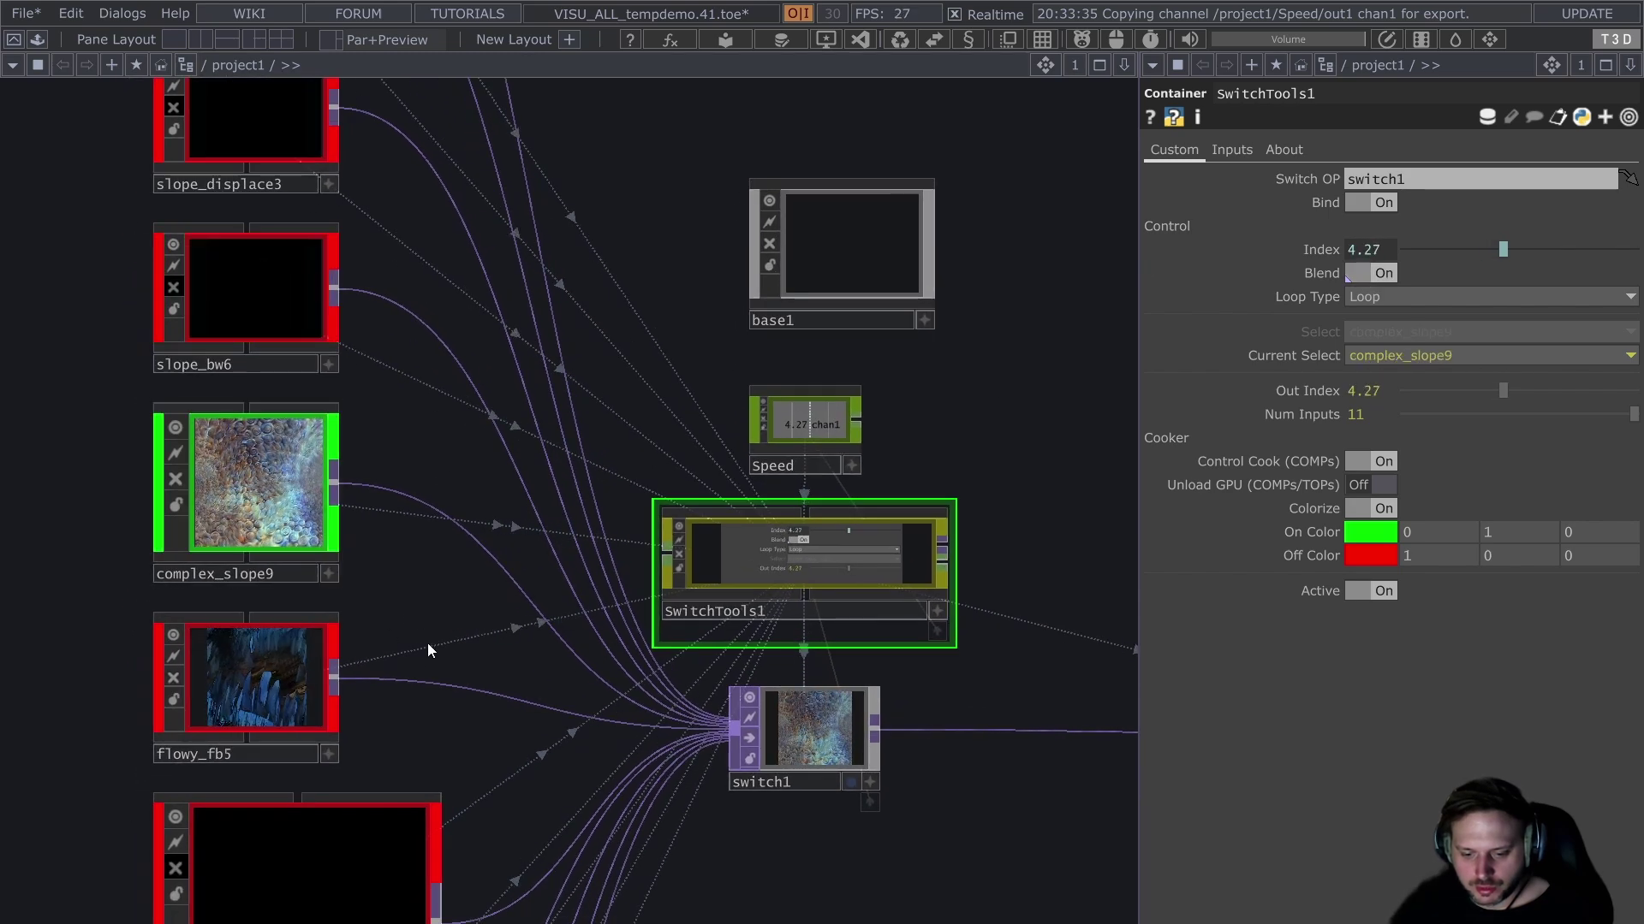
pyautogui.moveTo(423, 635); pyautogui.dragTo(386, 501)
# Step: Make the Value parameter of the Speed component negative
pyautogui.click(812, 257)
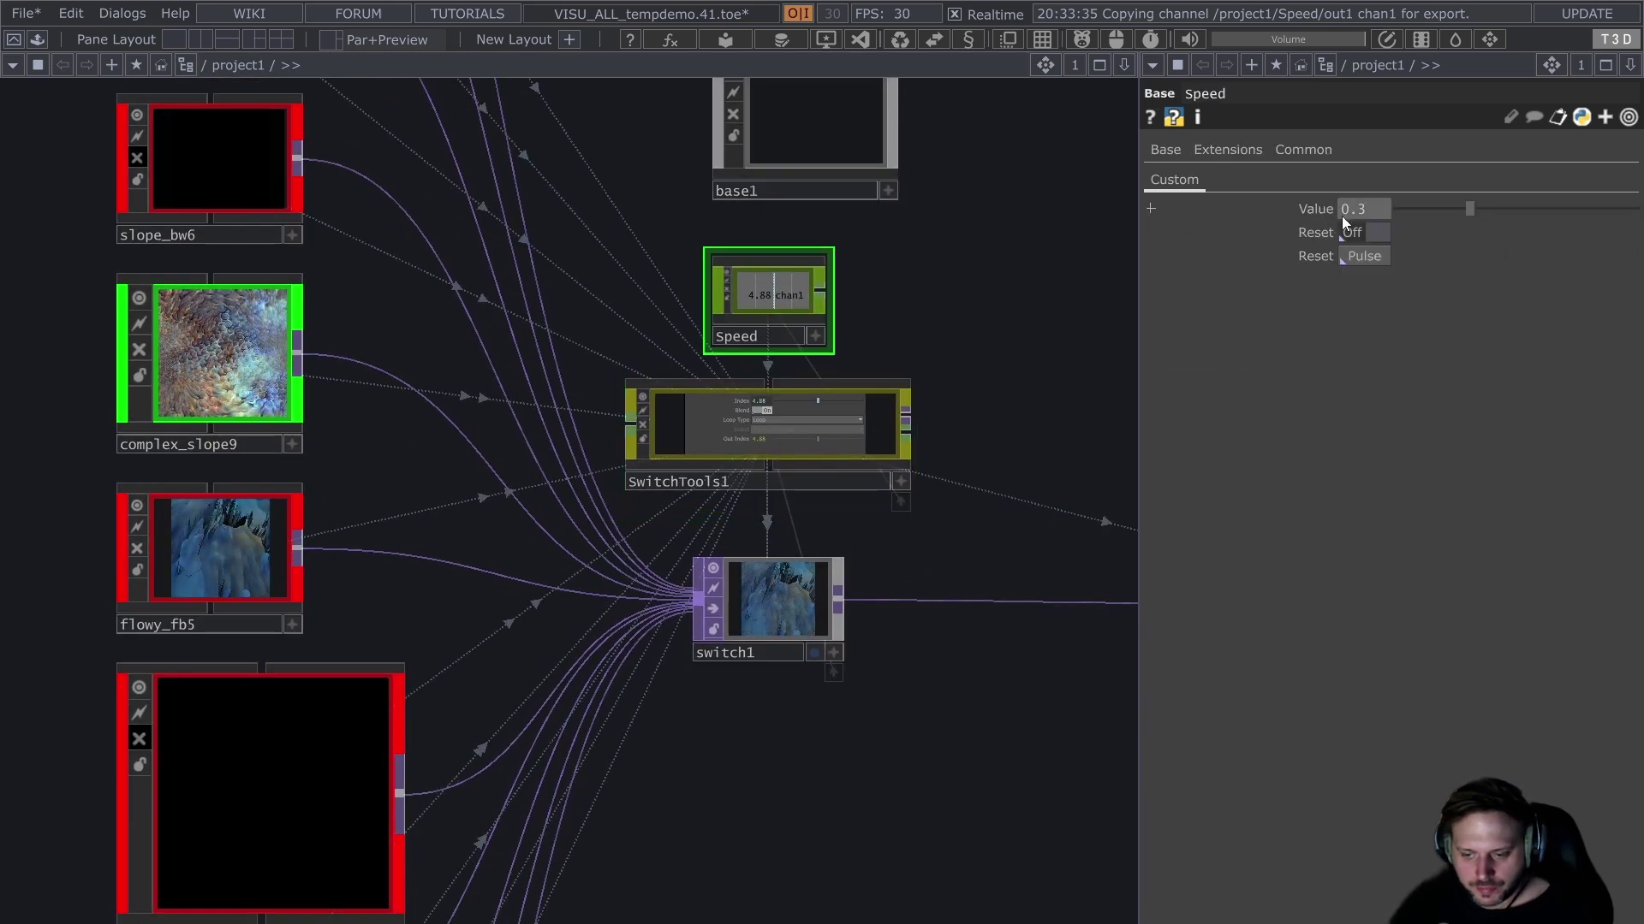
pyautogui.write('-')
pyautogui.press('Return')
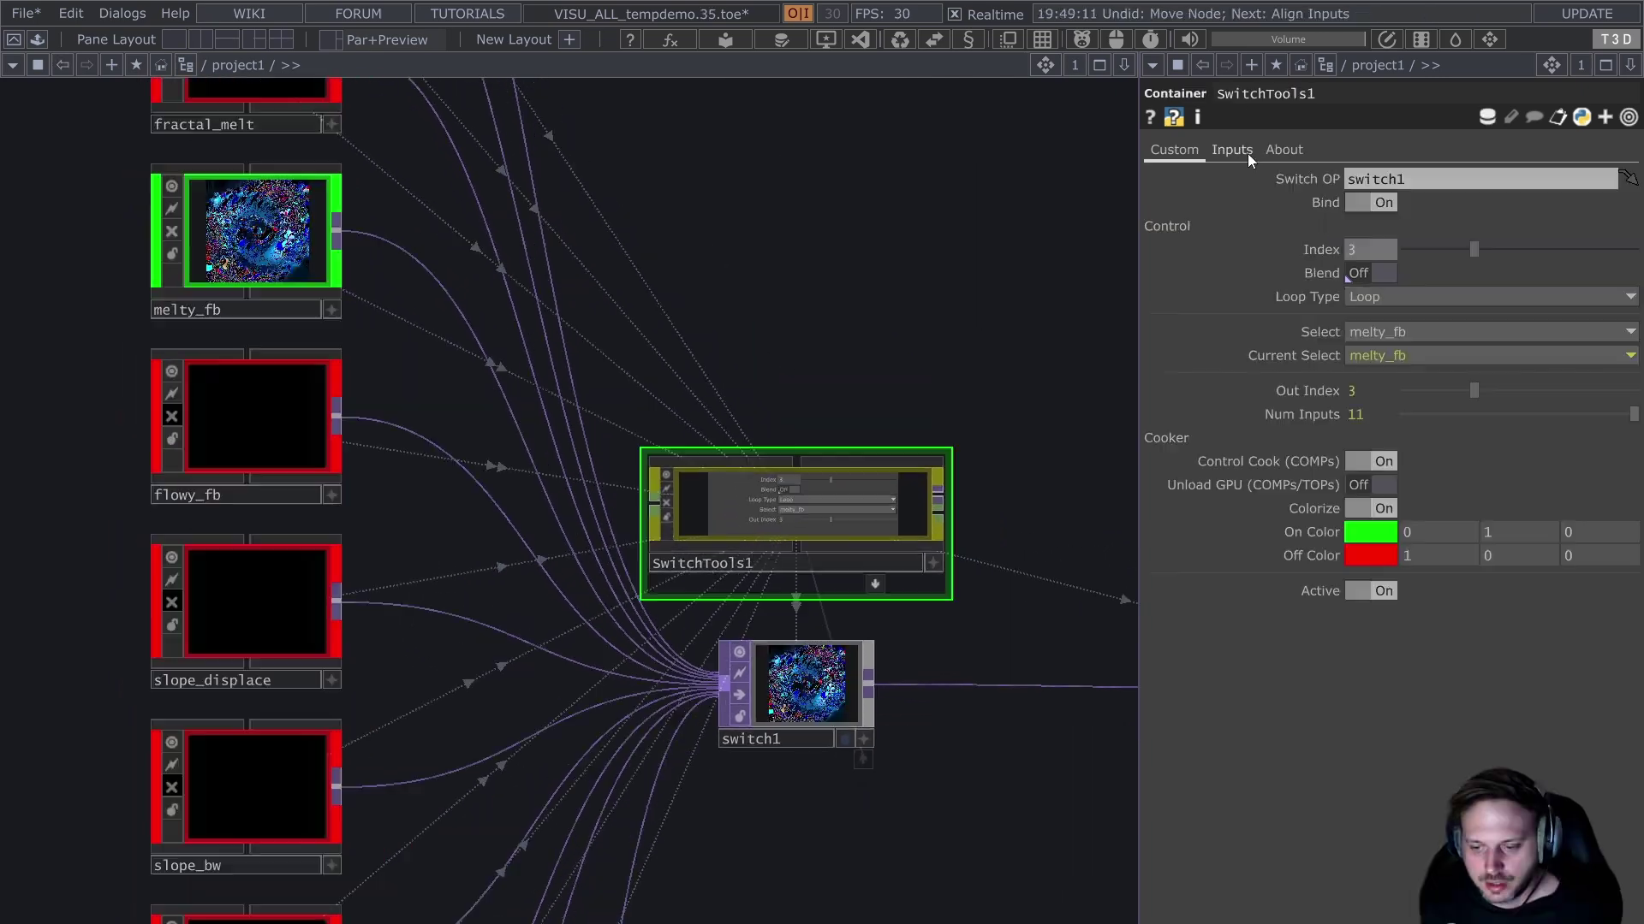
# Step: Move flowy_fb, melty_fb and slope_bw out of the input column, and retoggle Align Inputs in SwitchTools1 to realign them
pyautogui.click(1239, 151)
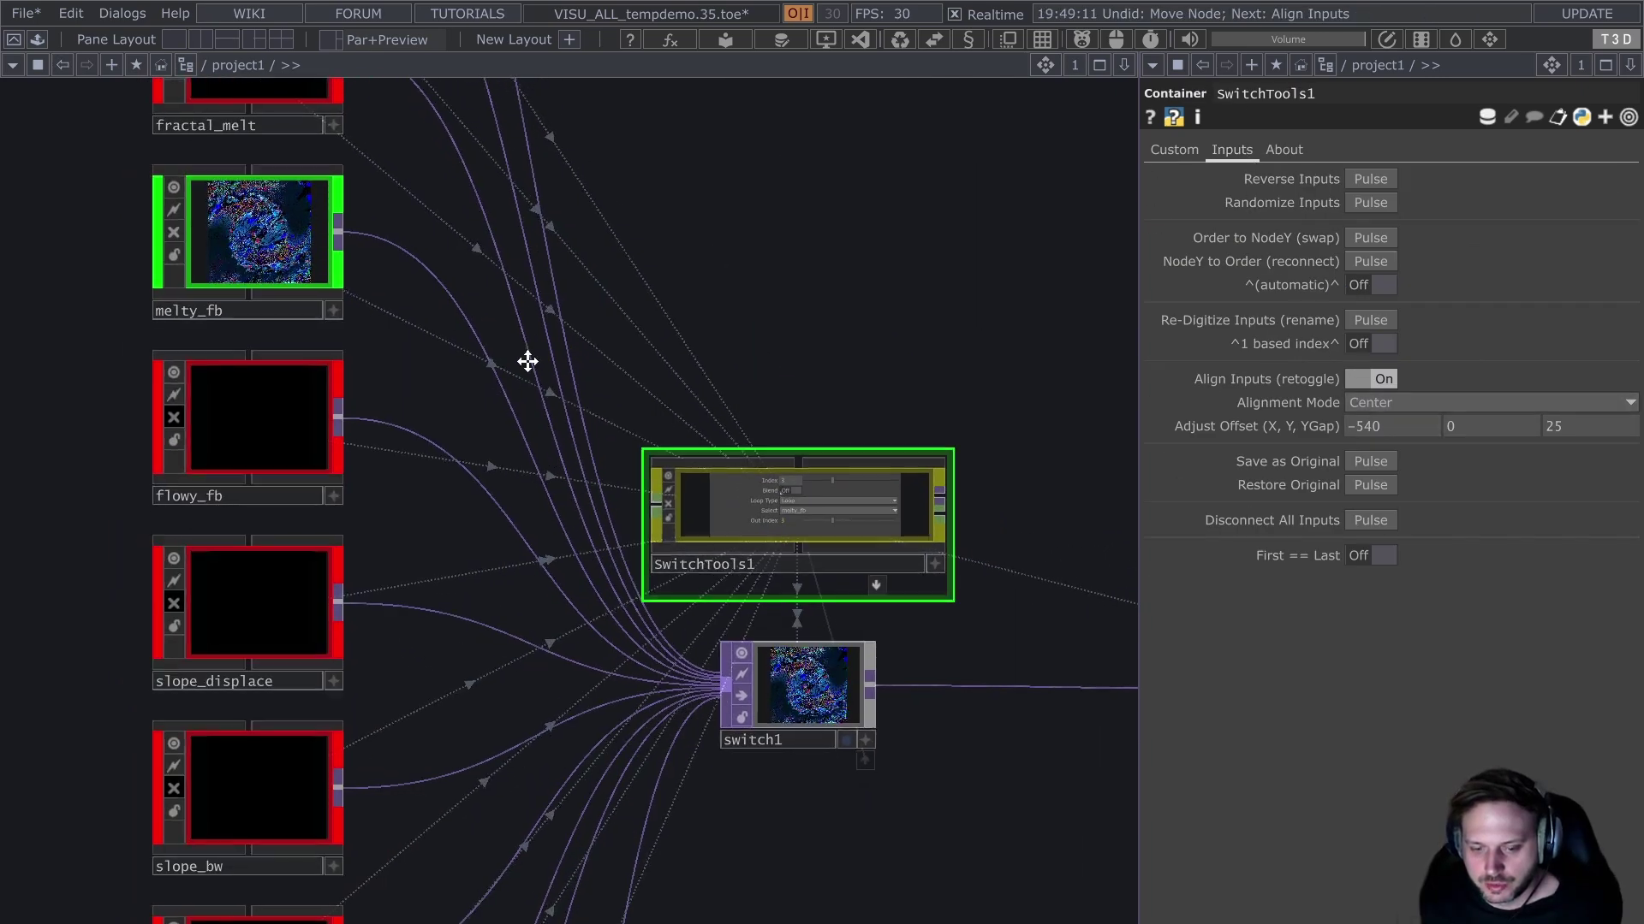
pyautogui.scroll(-3, 525, 360)
pyautogui.scroll(-1, 541, 387)
pyautogui.moveTo(433, 423); pyautogui.dragTo(253, 389)
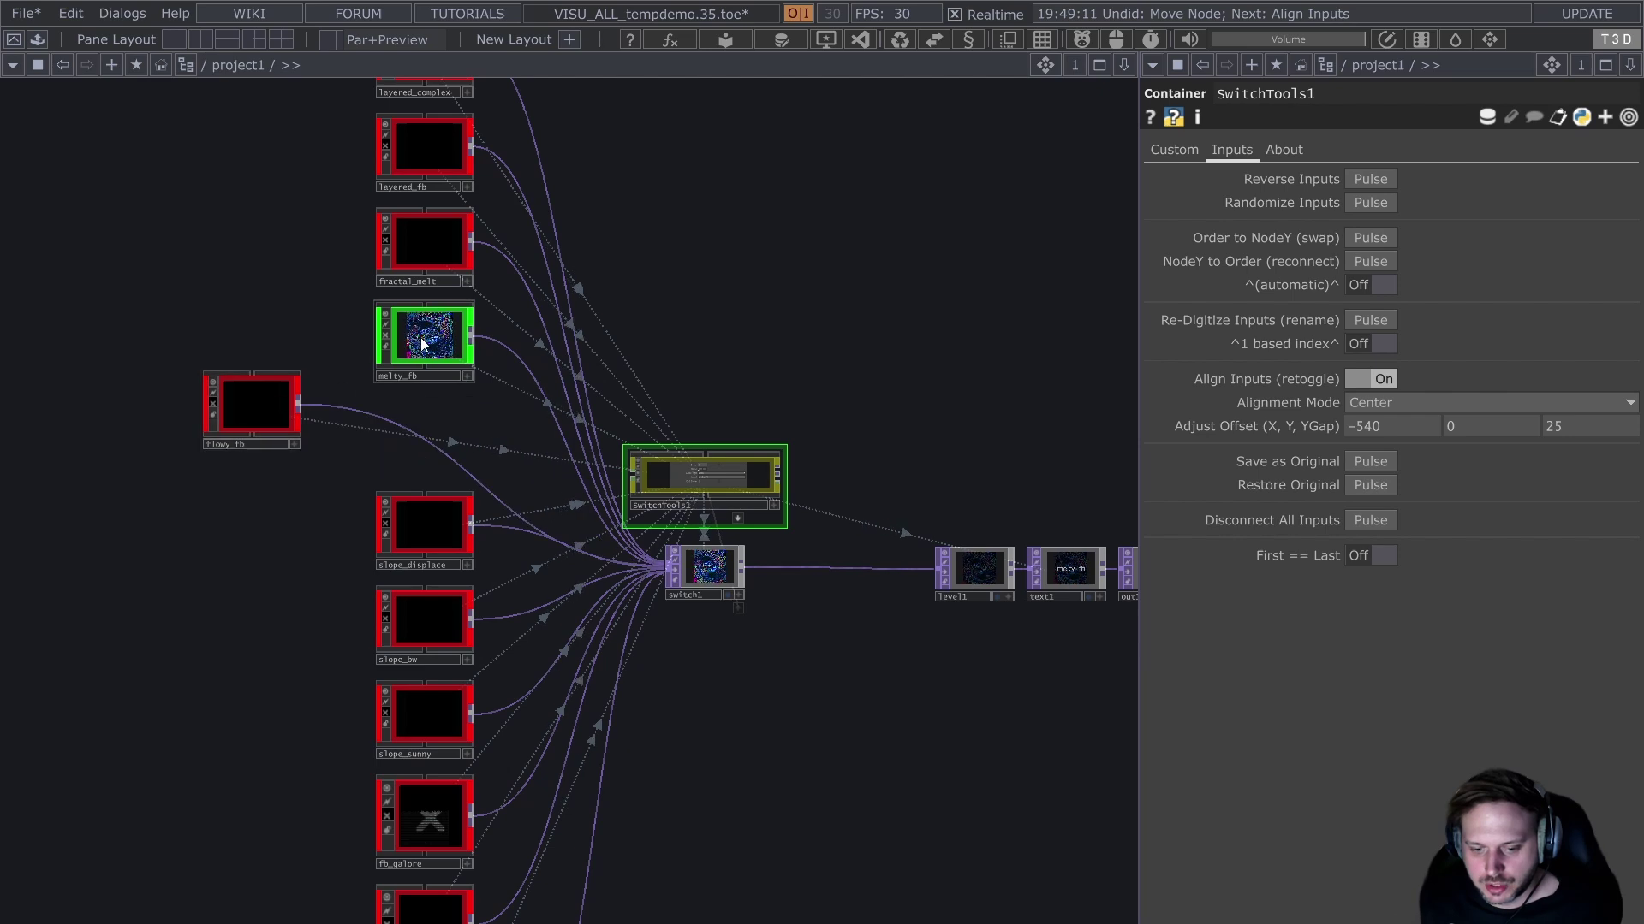
pyautogui.moveTo(419, 337); pyautogui.dragTo(93, 698)
pyautogui.moveTo(377, 633); pyautogui.dragTo(174, 339)
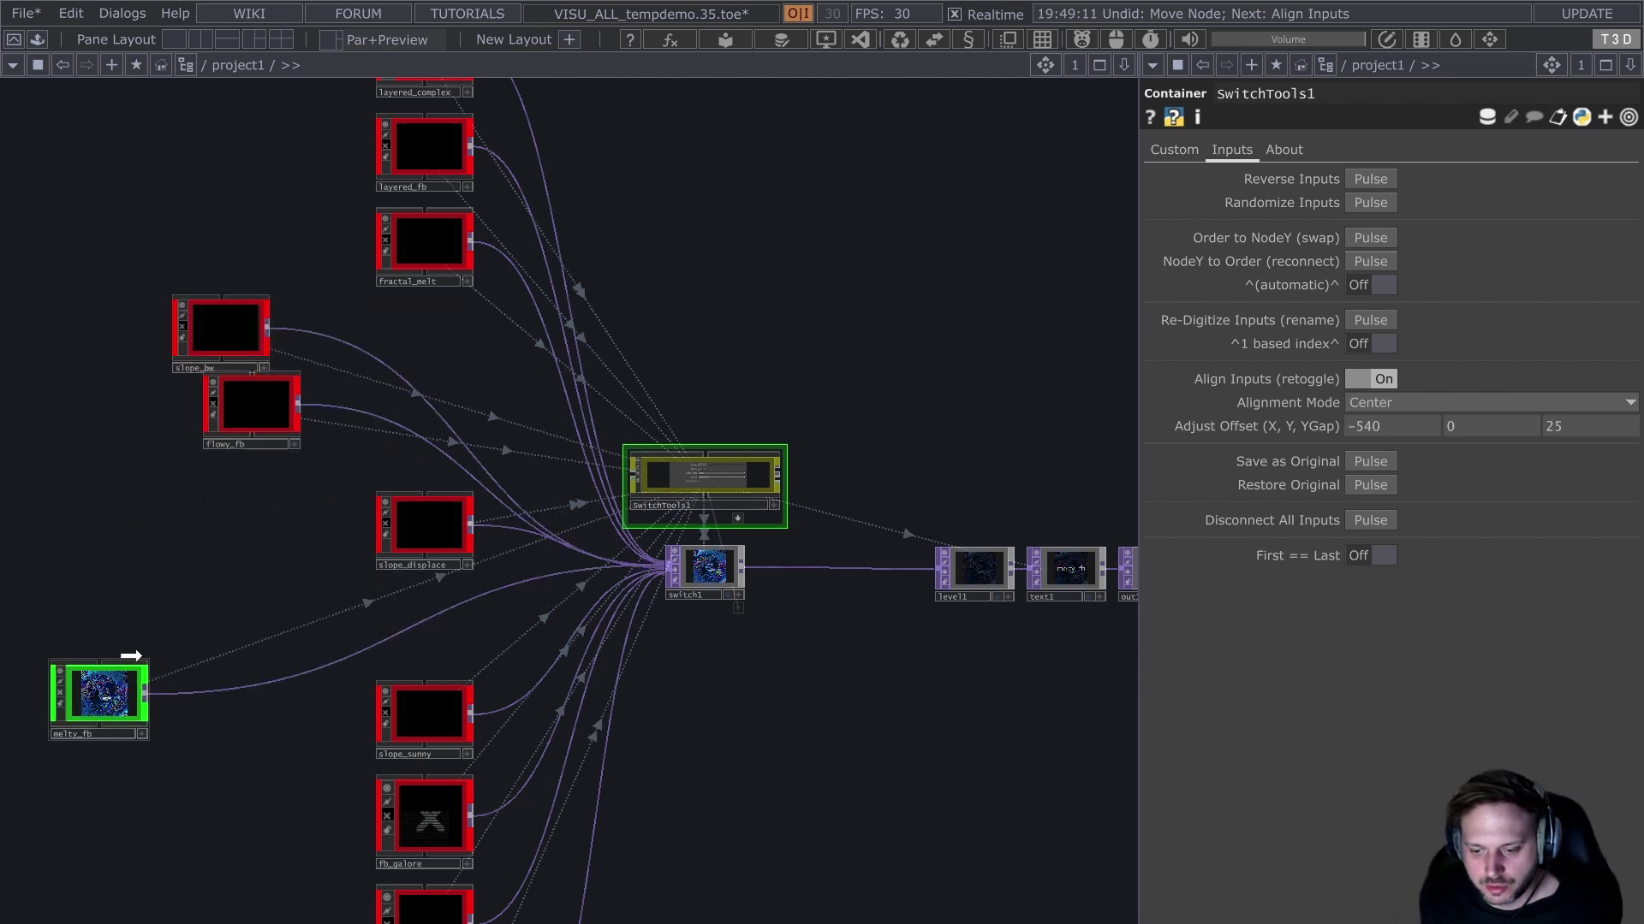
pyautogui.moveTo(131, 656); pyautogui.dragTo(253, 533)
pyautogui.click(1379, 378)
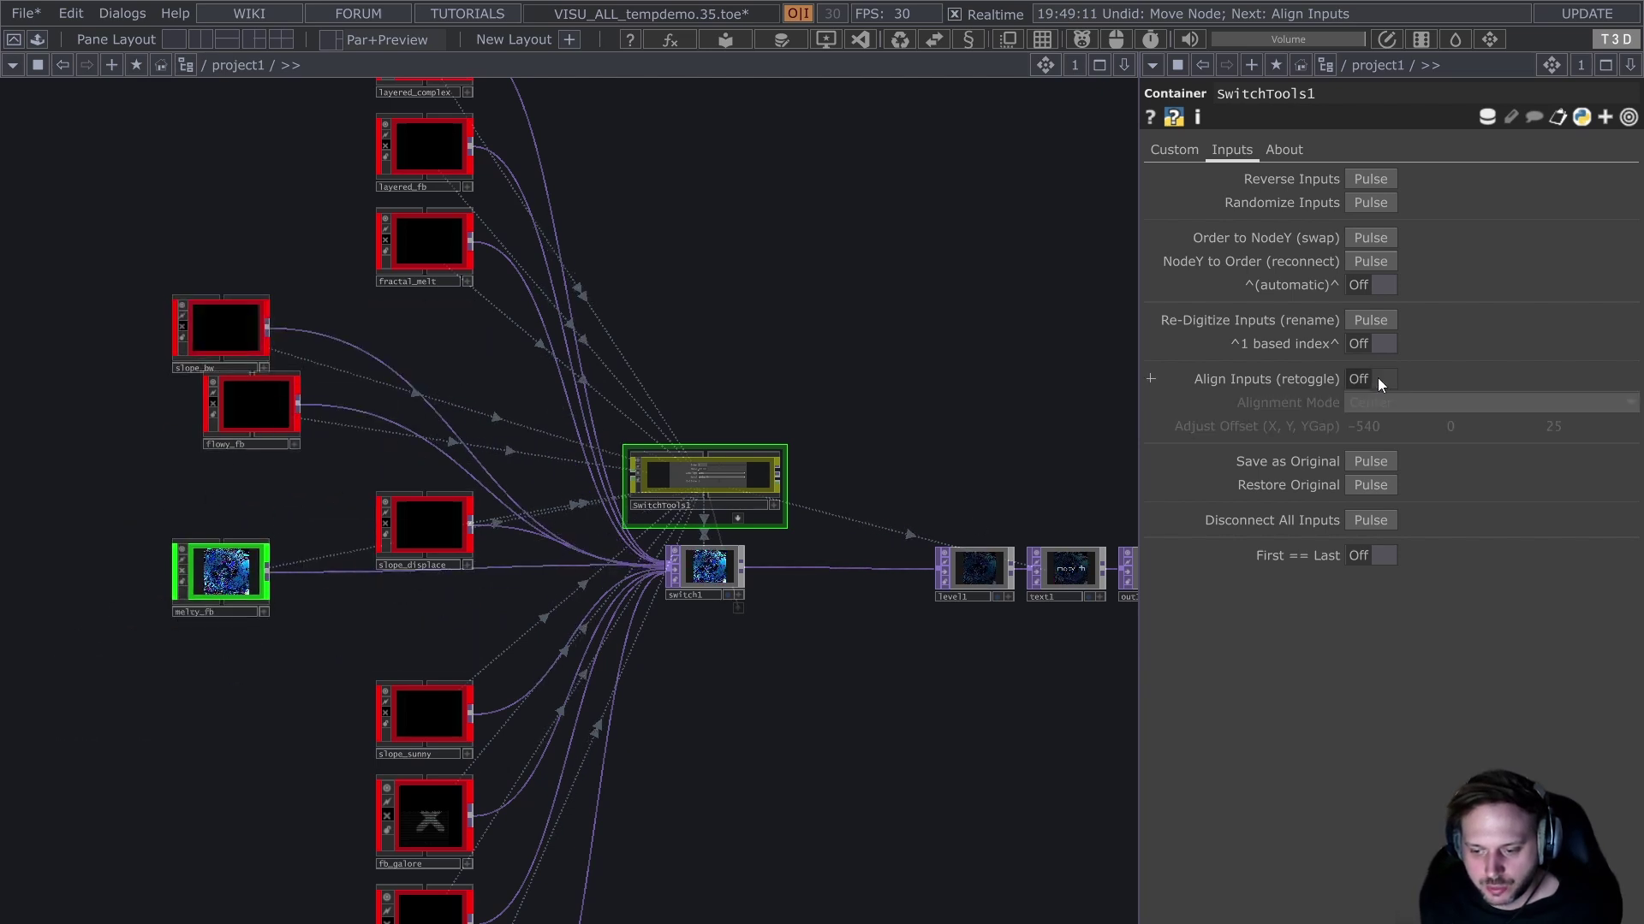
pyautogui.click(1378, 377)
# Step: Set the input alignment's X offset to -560, and try the Top alignment mode before choosing Center
pyautogui.moveTo(1386, 426); pyautogui.dragTo(1444, 428, button='middle')
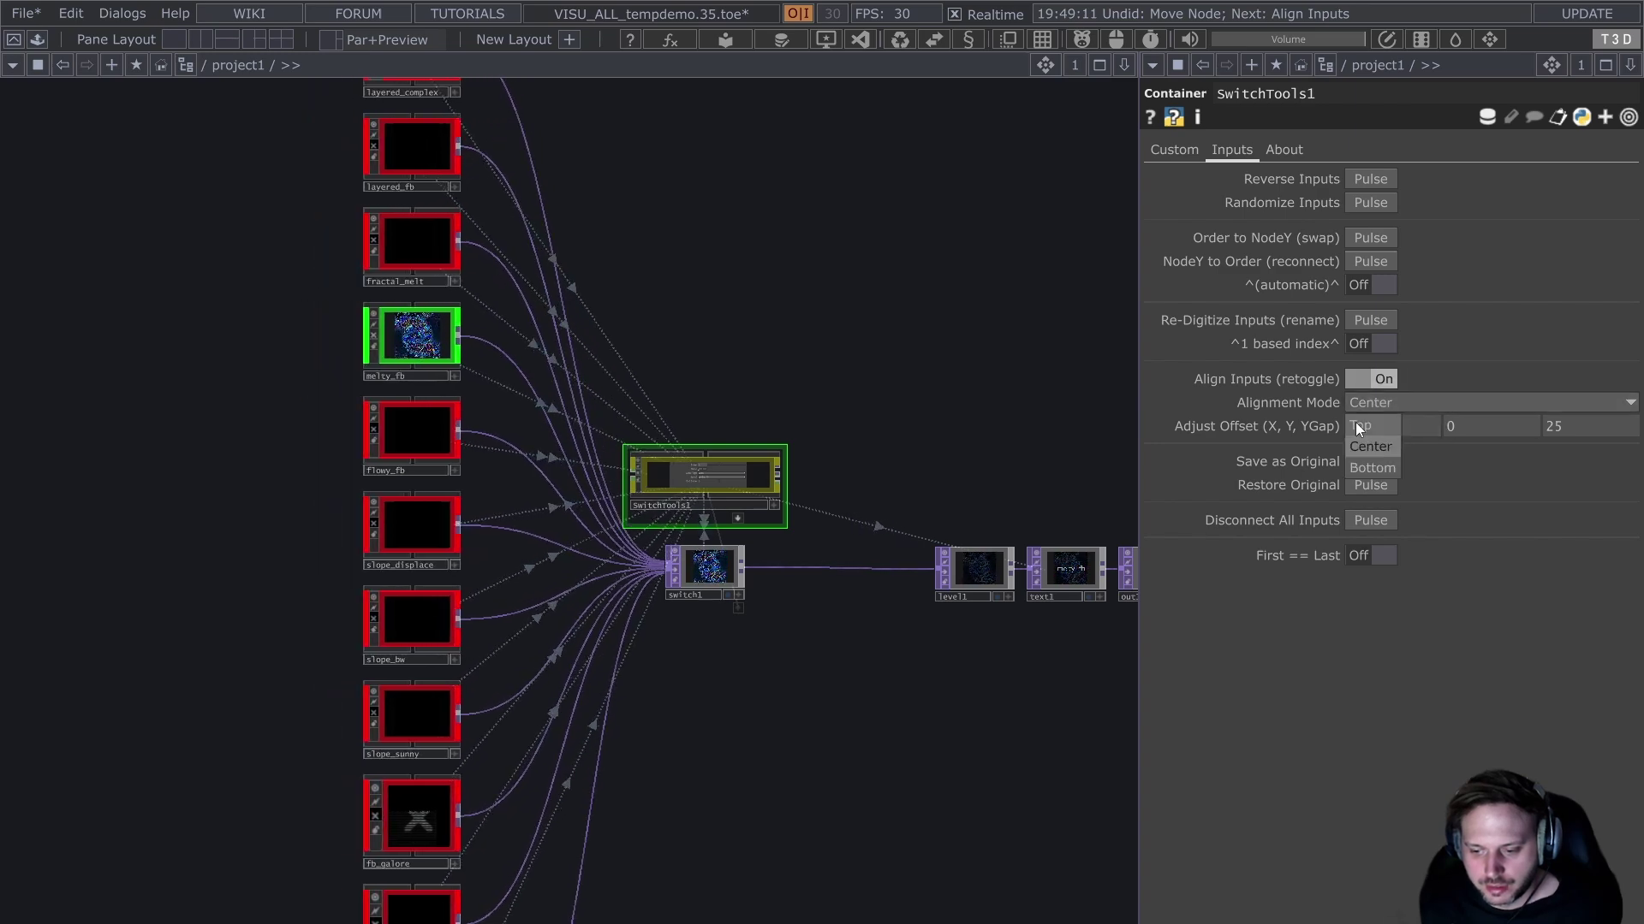
pyautogui.click(1356, 426)
pyautogui.click(1385, 444)
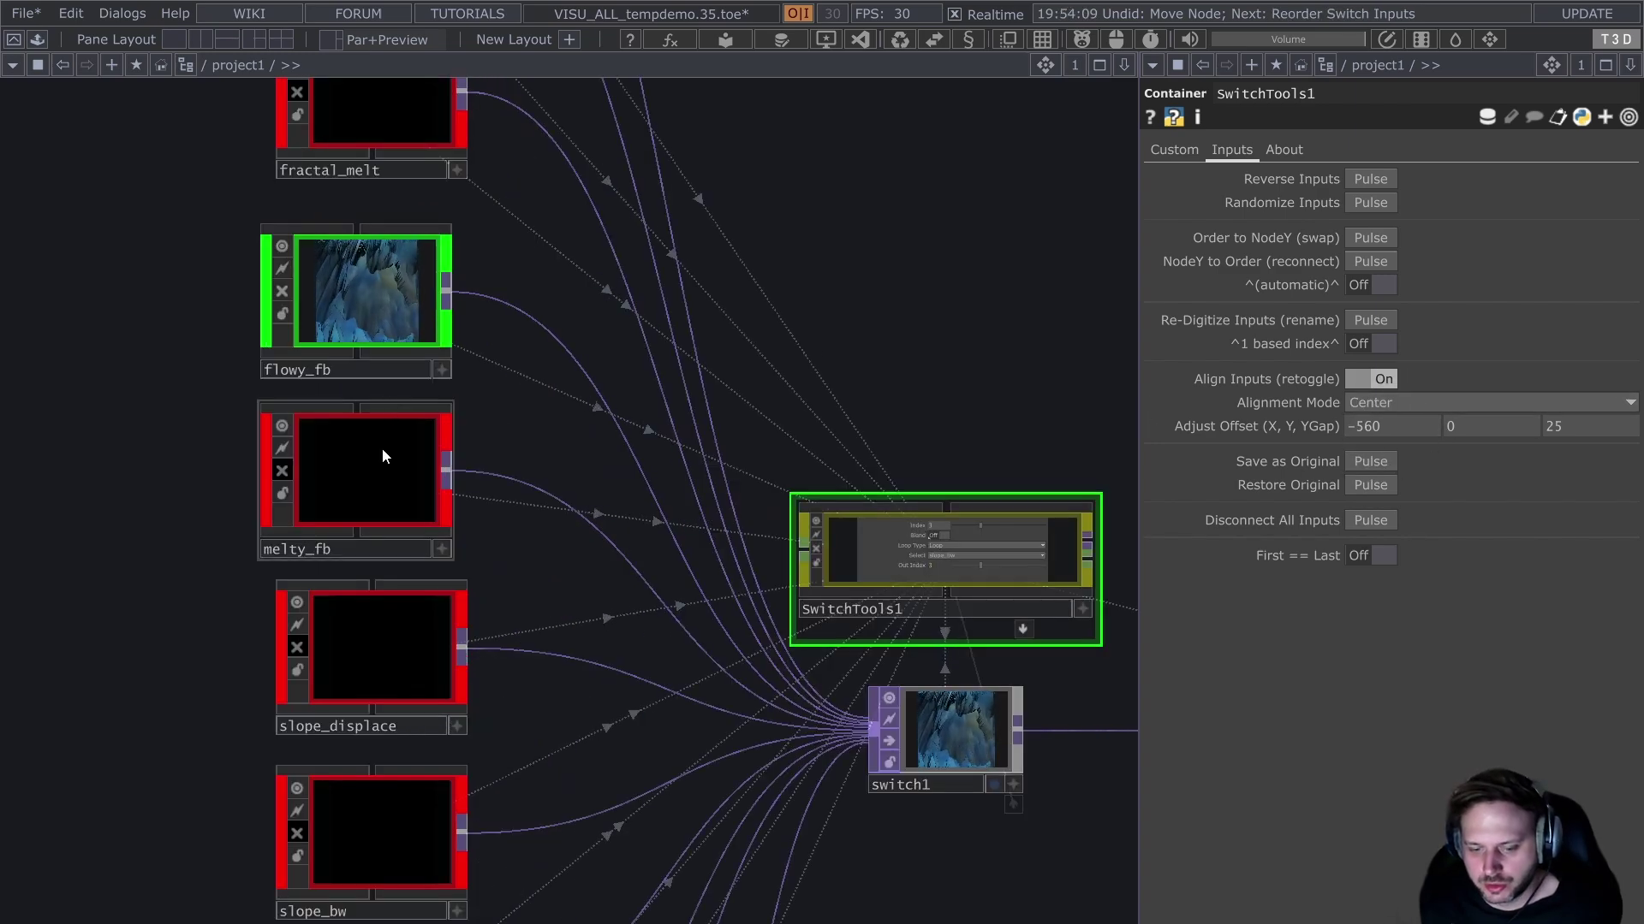
# Step: Swap the positions of melty_fb and flowy_fb with melty_fb above, and reconnect the switch inputs according to node Y order
pyautogui.moveTo(382, 449); pyautogui.dragTo(144, 389)
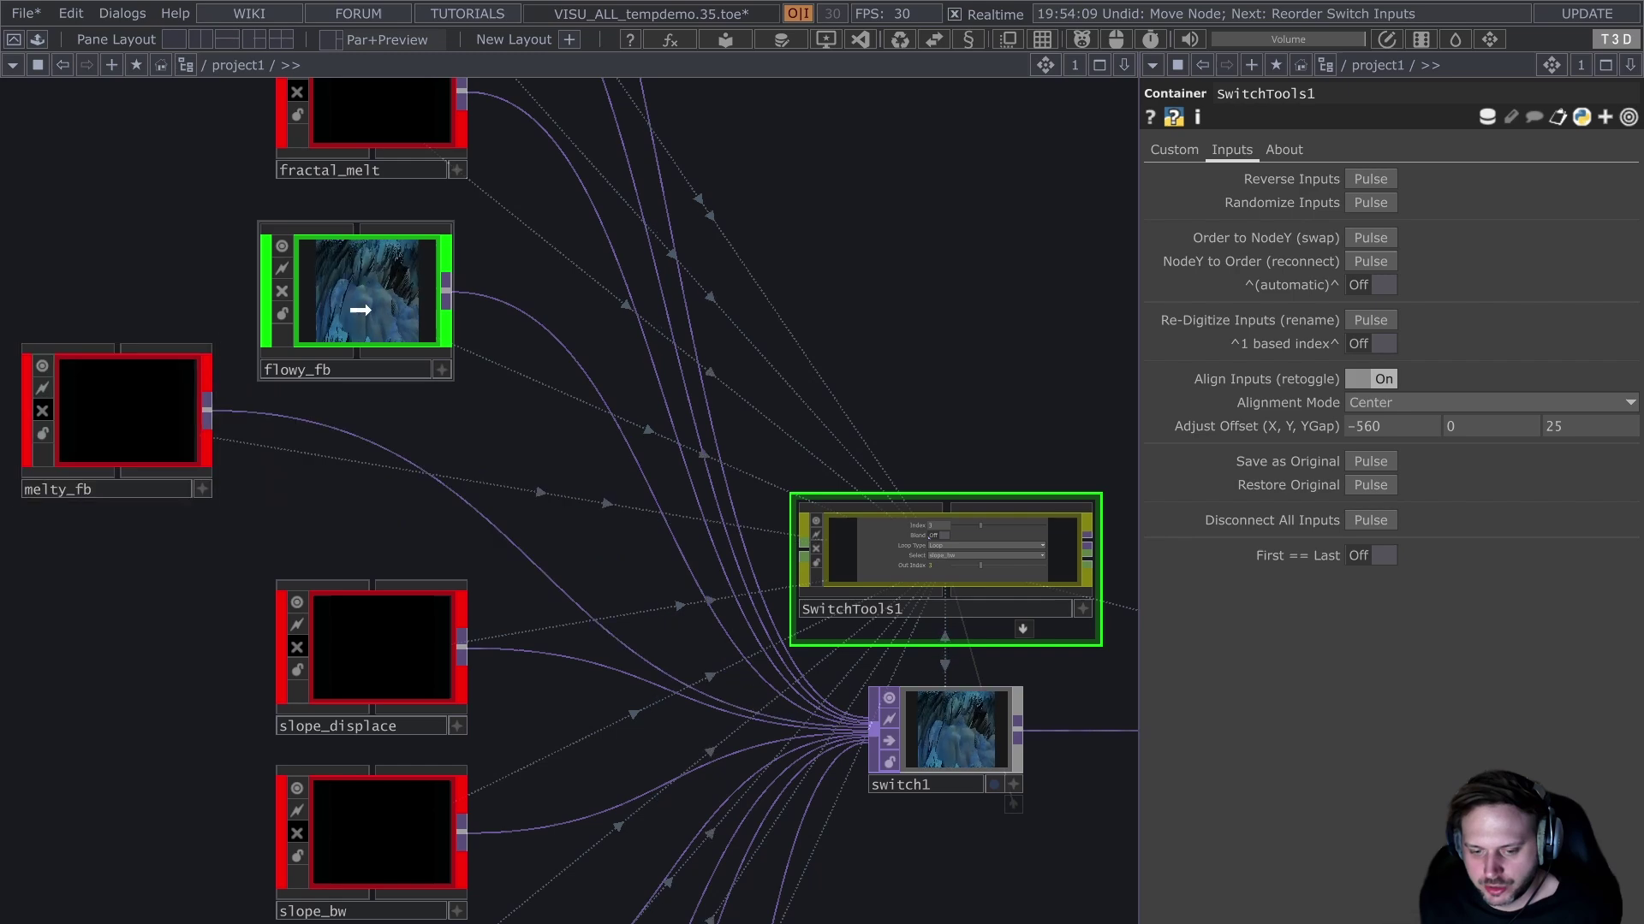
pyautogui.moveTo(359, 311); pyautogui.dragTo(377, 419)
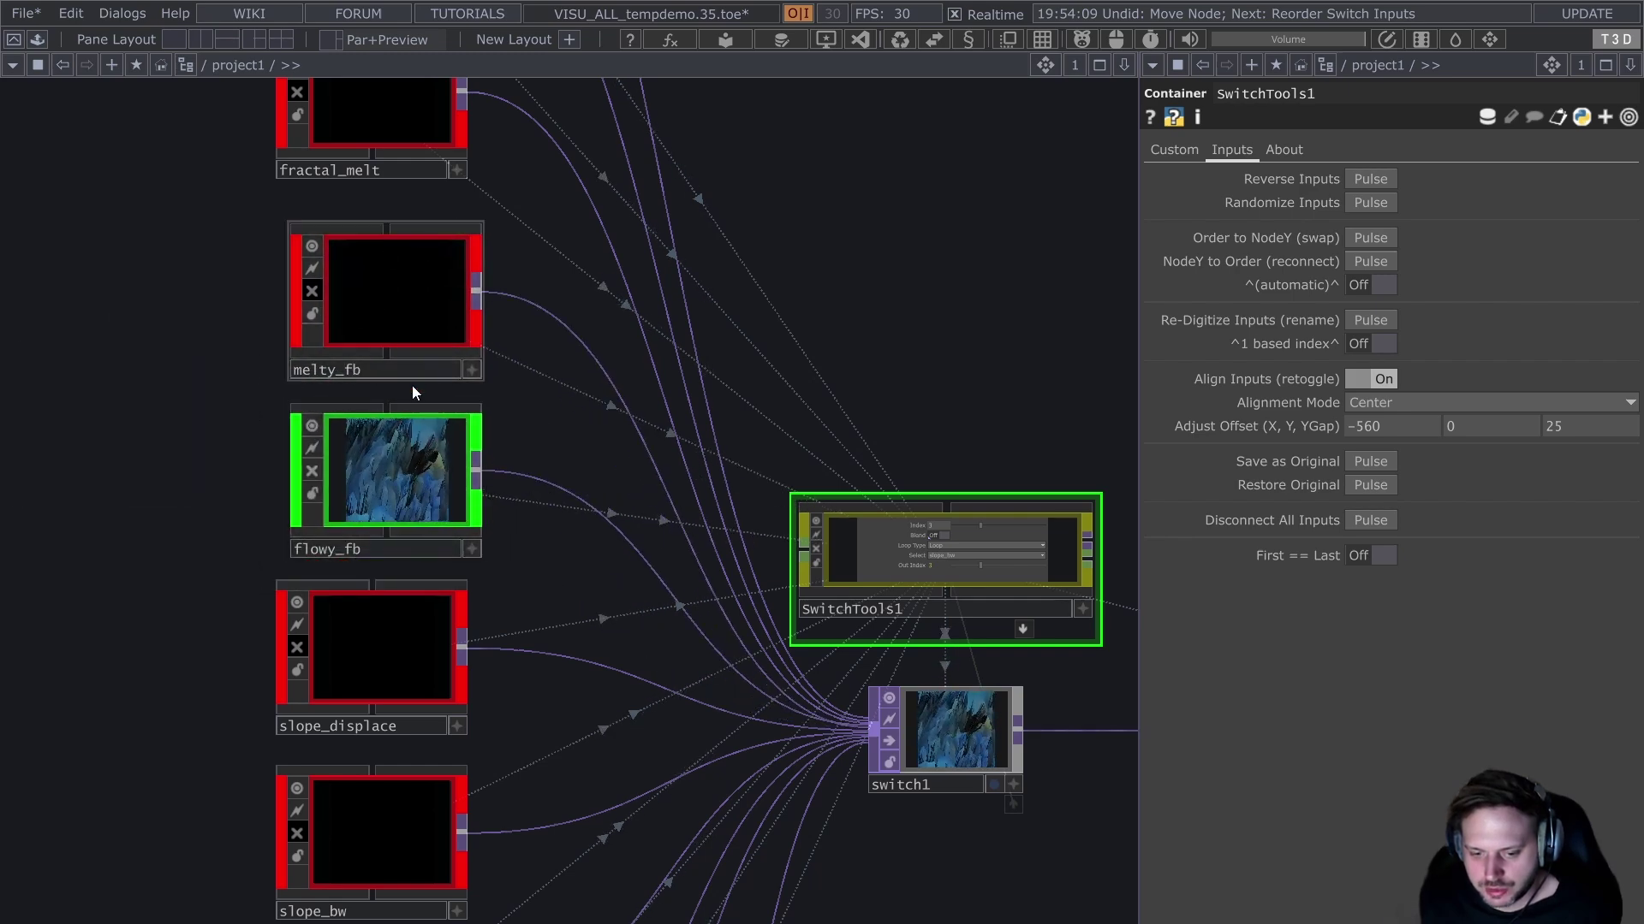
pyautogui.scroll(5, 753, 751)
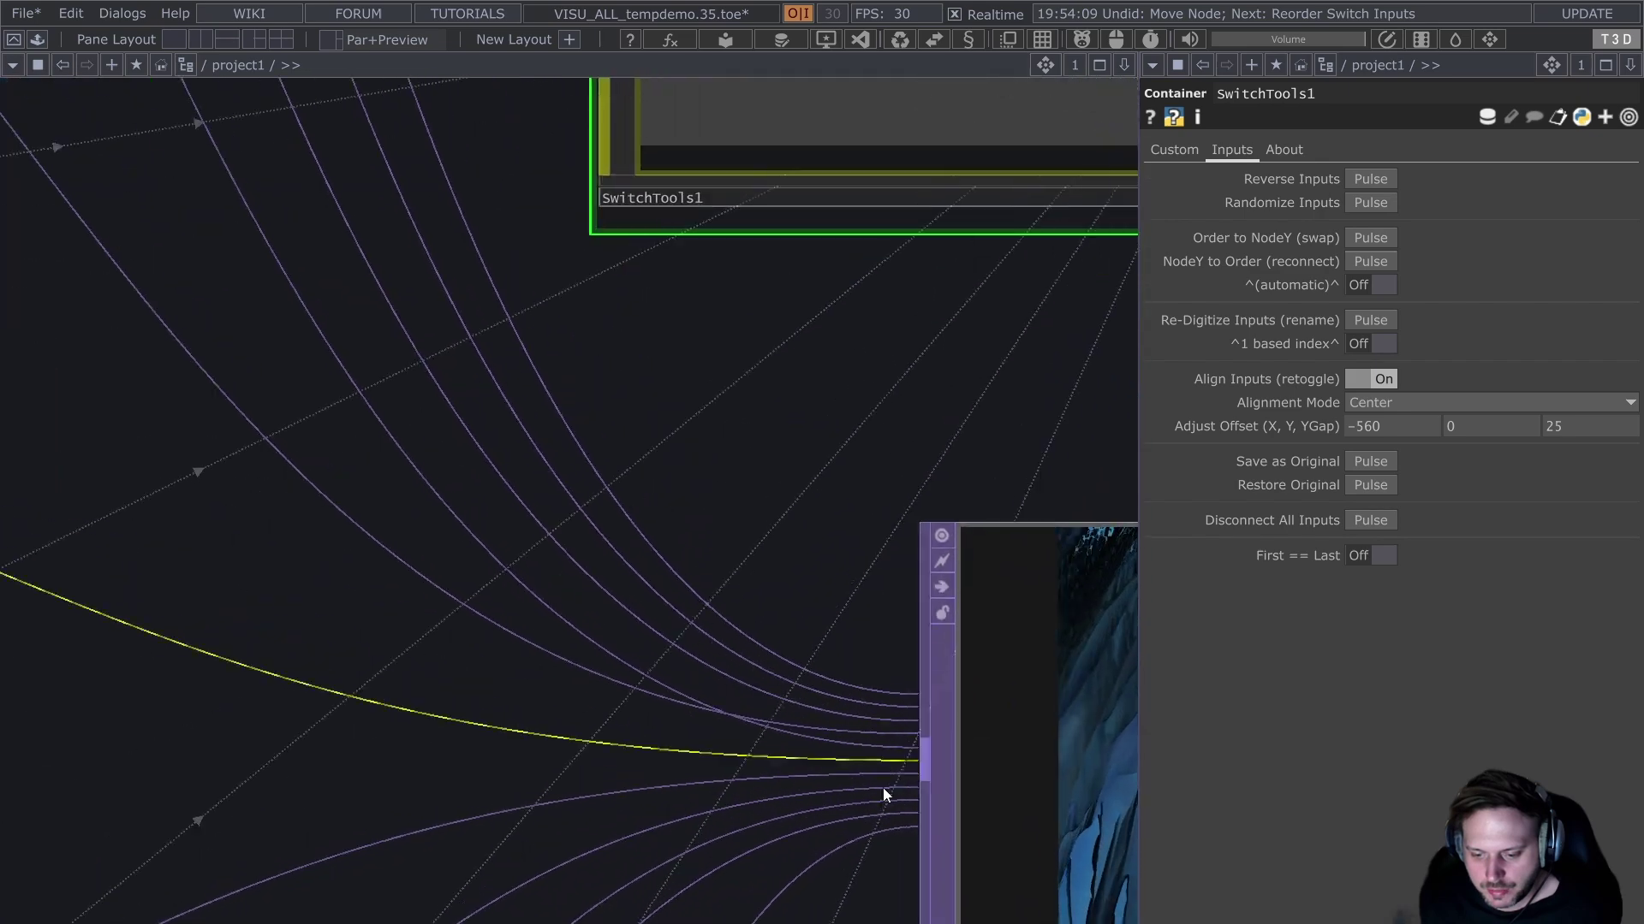
pyautogui.scroll(-5, 785, 759)
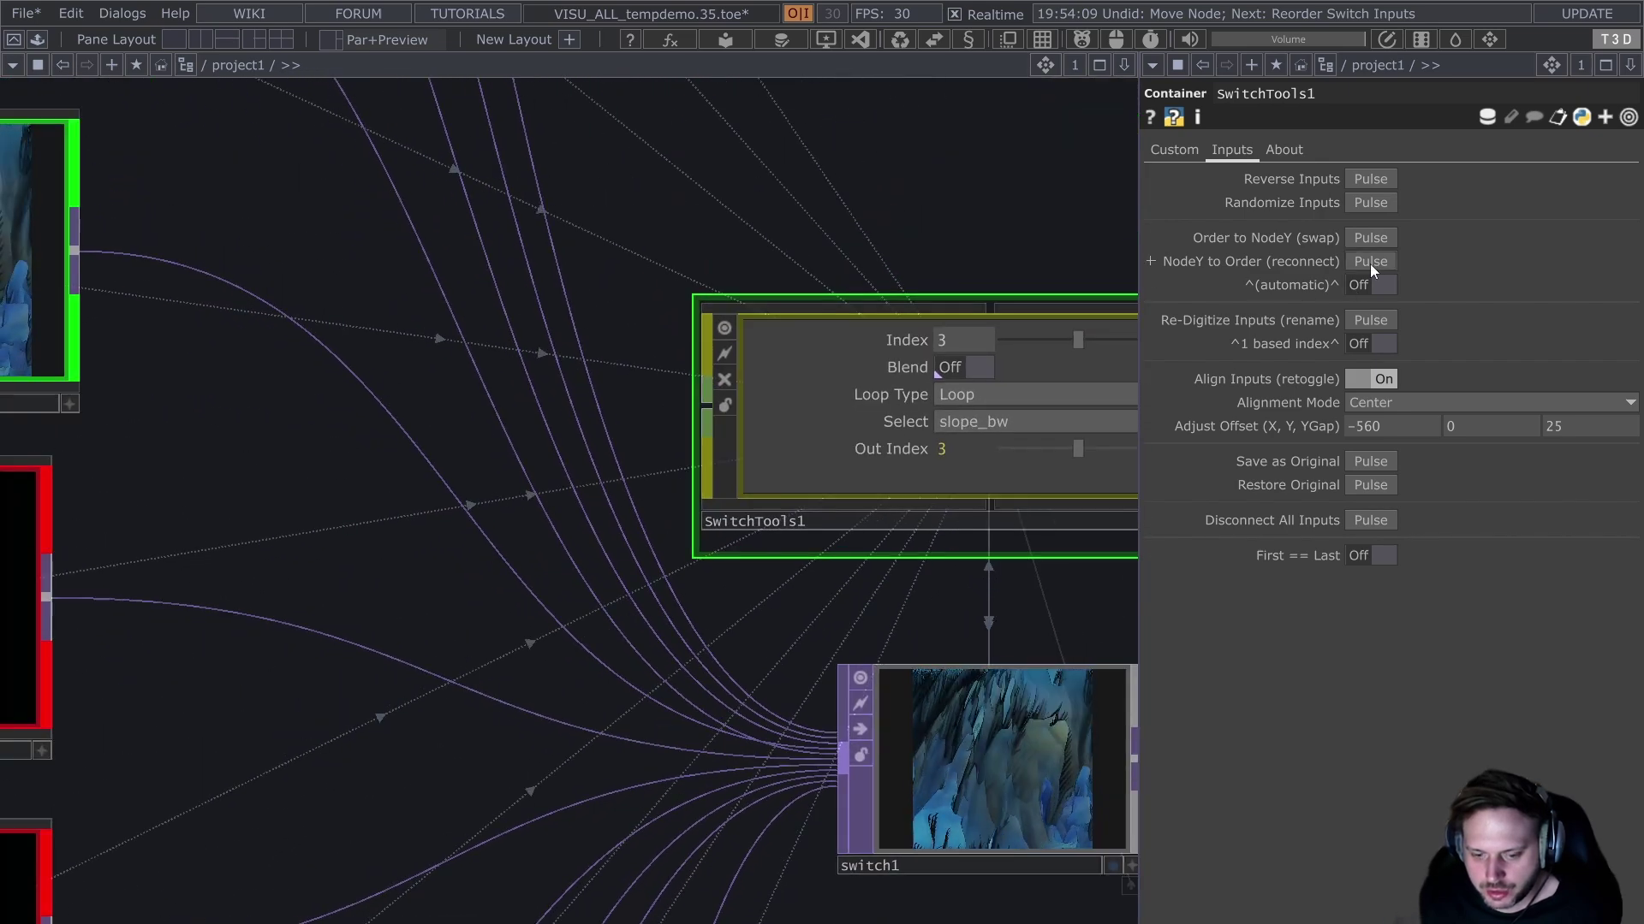
pyautogui.click(1369, 262)
# Step: Randomize the inputs of switch1, and reconnect them in the vertical order of the nodes
pyautogui.moveTo(249, 793); pyautogui.dragTo(460, 673)
pyautogui.click(1378, 207)
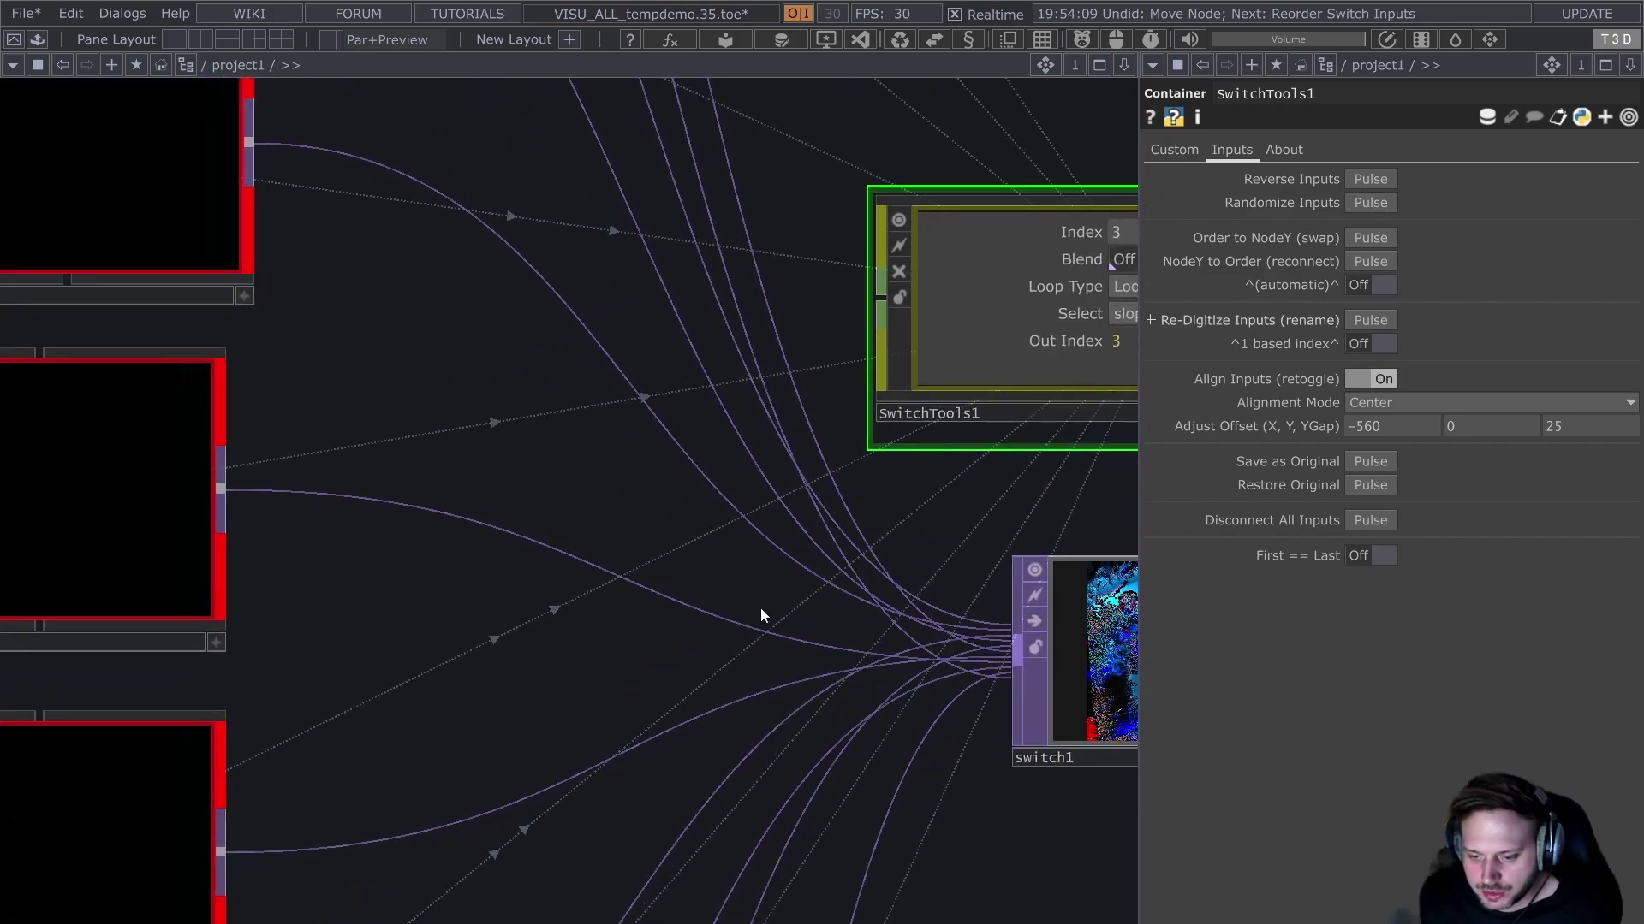
pyautogui.scroll(5, 561, 631)
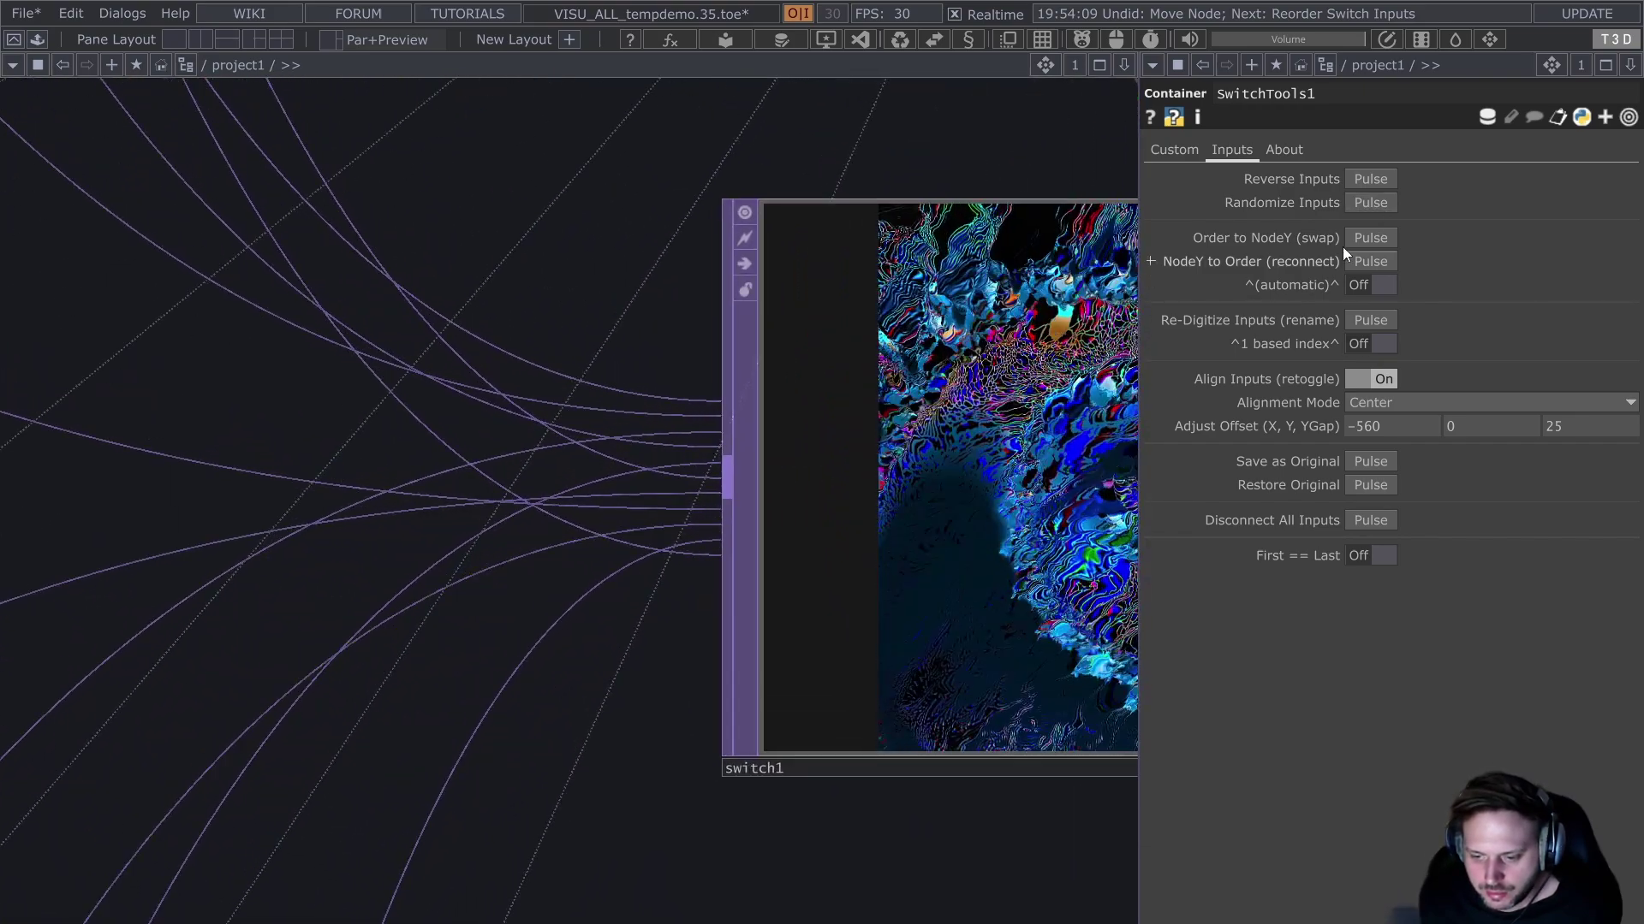
pyautogui.click(1374, 267)
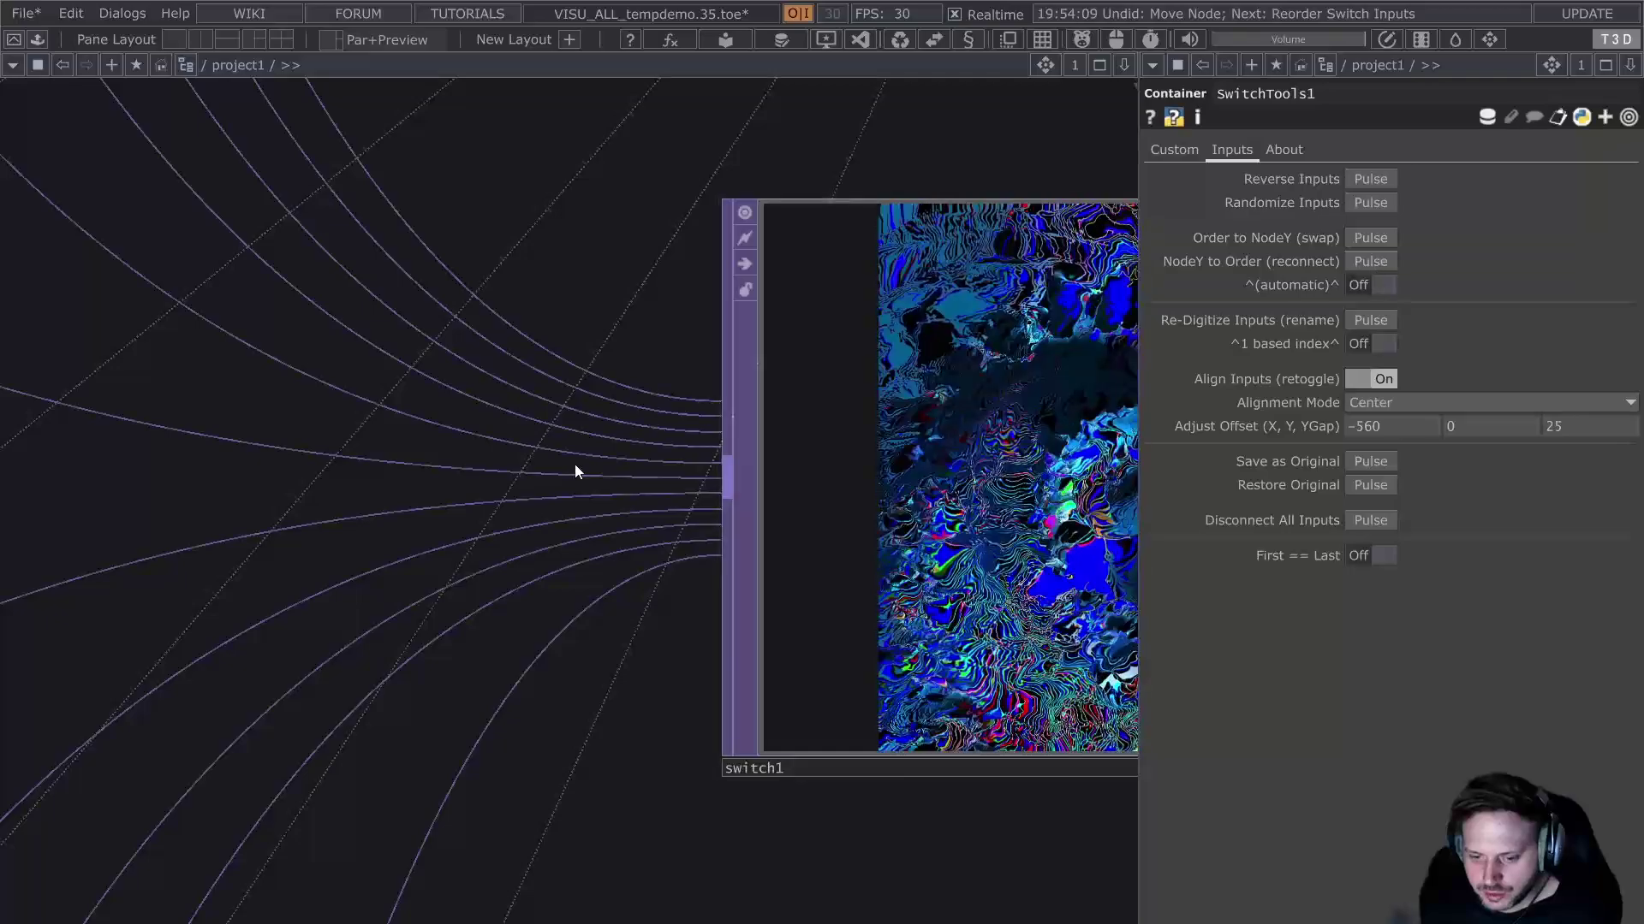
# Step: Turn on automatic reconnection of the switch inputs by node Y order
pyautogui.scroll(-5, 574, 464)
pyautogui.moveTo(620, 698); pyautogui.dragTo(902, 712)
pyautogui.scroll(-1, 903, 712)
pyautogui.scroll(-1, 902, 712)
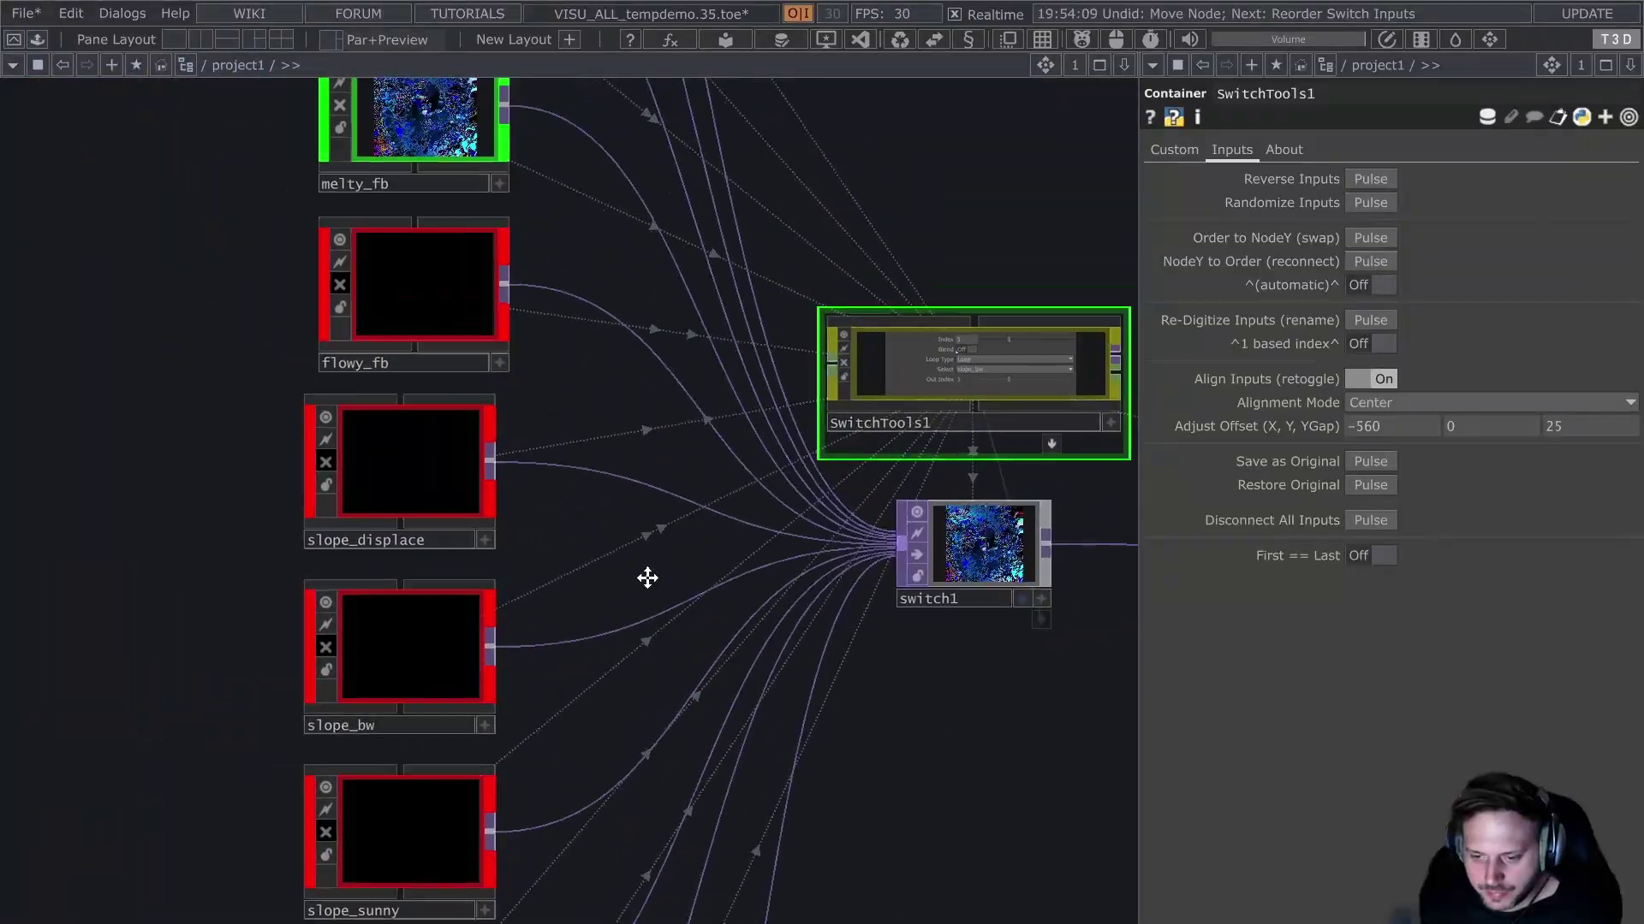
pyautogui.moveTo(645, 575); pyautogui.dragTo(723, 812)
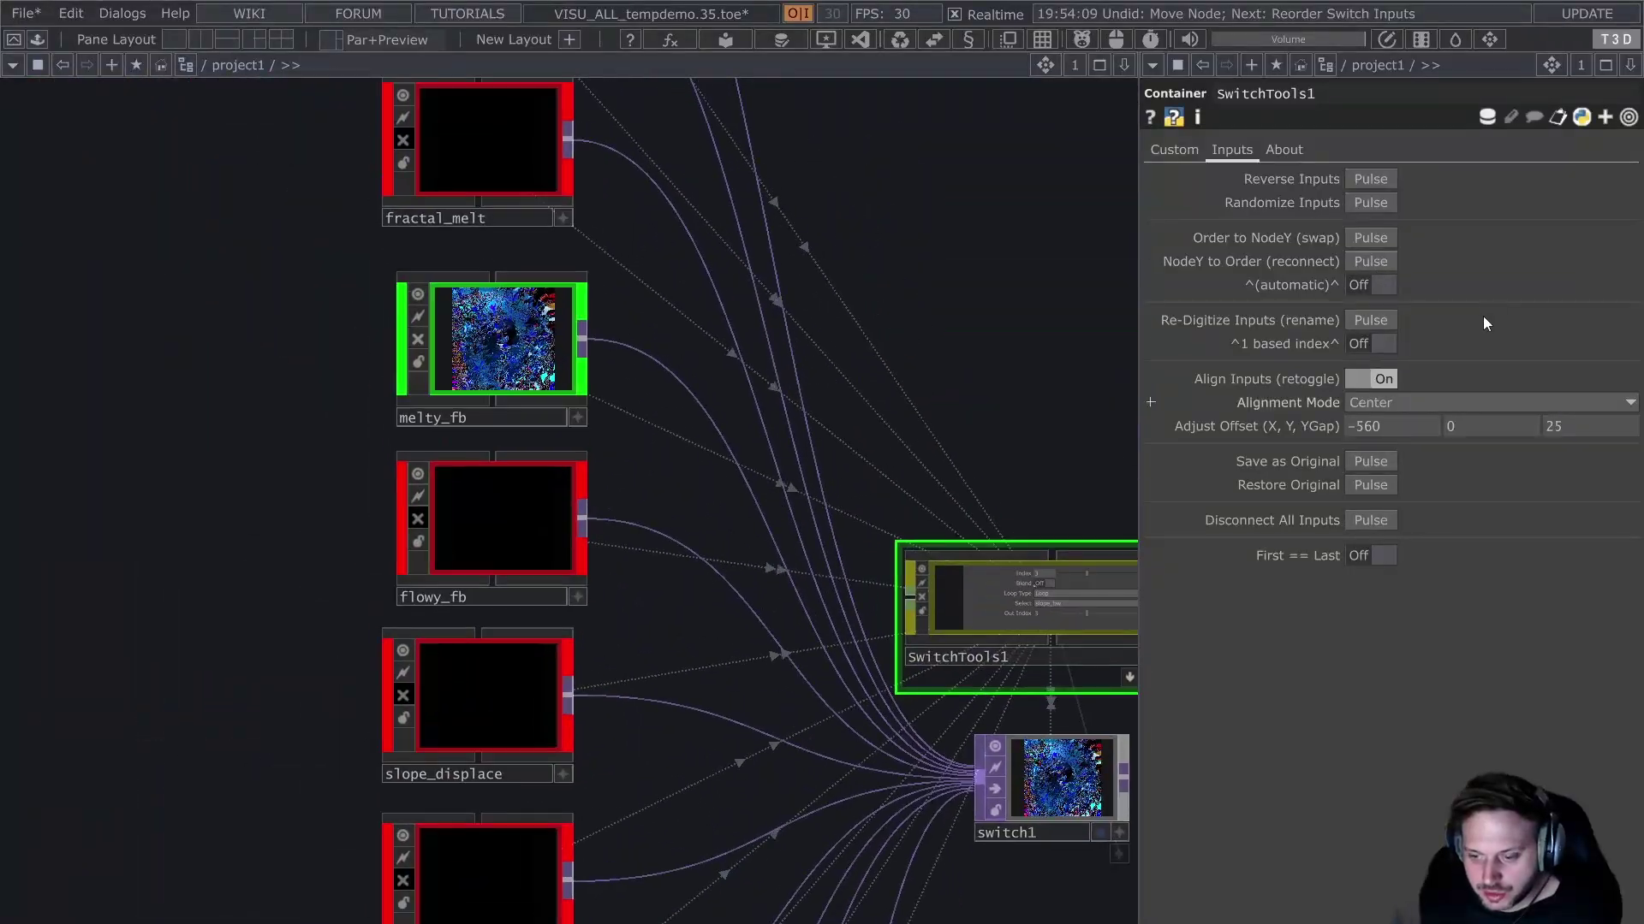
pyautogui.click(1365, 292)
# Step: Rearrange flowy_fb and melty_fb in the input column with flowy_fb above, and check their connections at switch1
pyautogui.scroll(2, 656, 447)
pyautogui.moveTo(656, 447); pyautogui.dragTo(627, 420)
pyautogui.scroll(-2, 721, 531)
pyautogui.moveTo(386, 422); pyautogui.dragTo(202, 339)
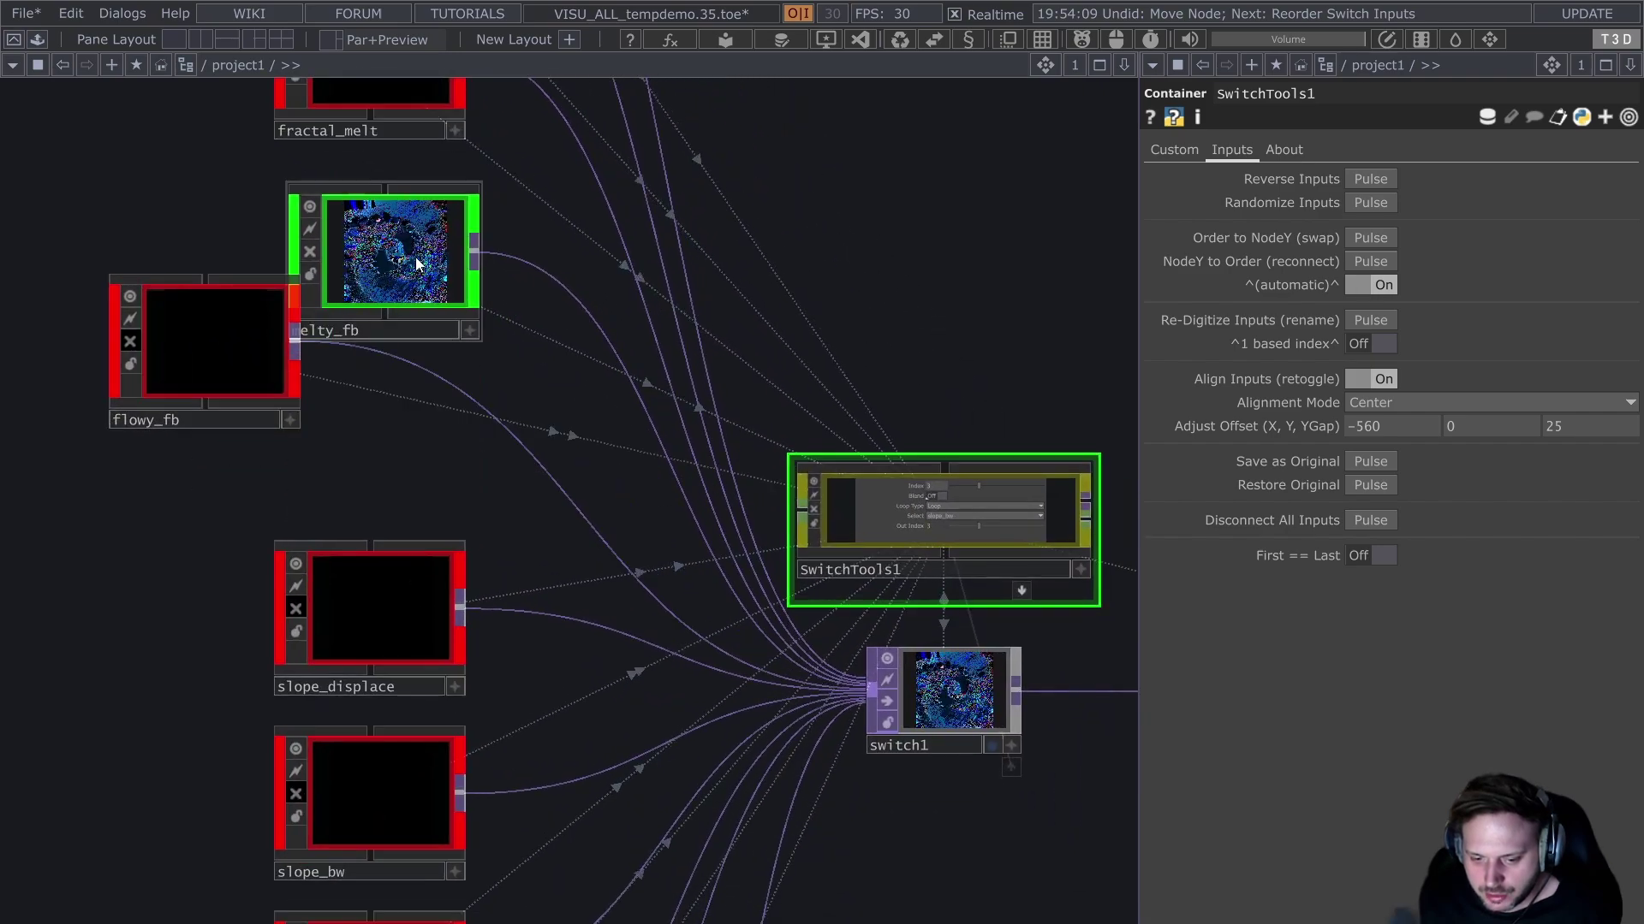
pyautogui.moveTo(418, 265); pyautogui.dragTo(452, 364)
pyautogui.moveTo(456, 440); pyautogui.dragTo(232, 317)
pyautogui.moveTo(365, 229); pyautogui.dragTo(395, 408)
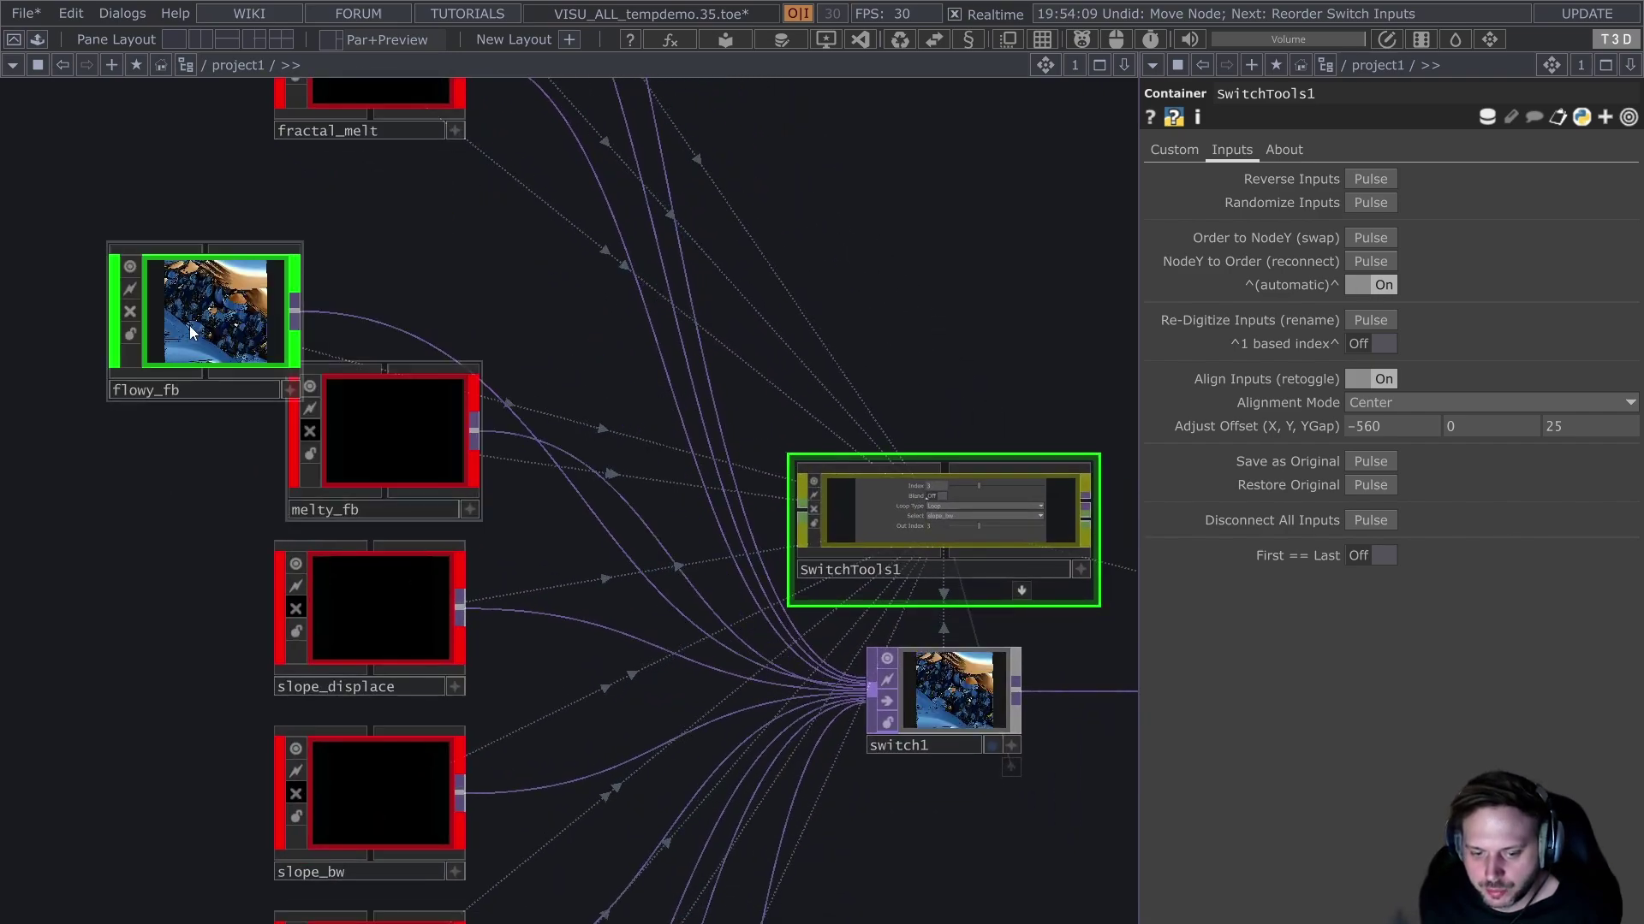
pyautogui.moveTo(191, 330); pyautogui.dragTo(355, 300)
pyautogui.scroll(3, 807, 616)
pyautogui.scroll(-5, 805, 612)
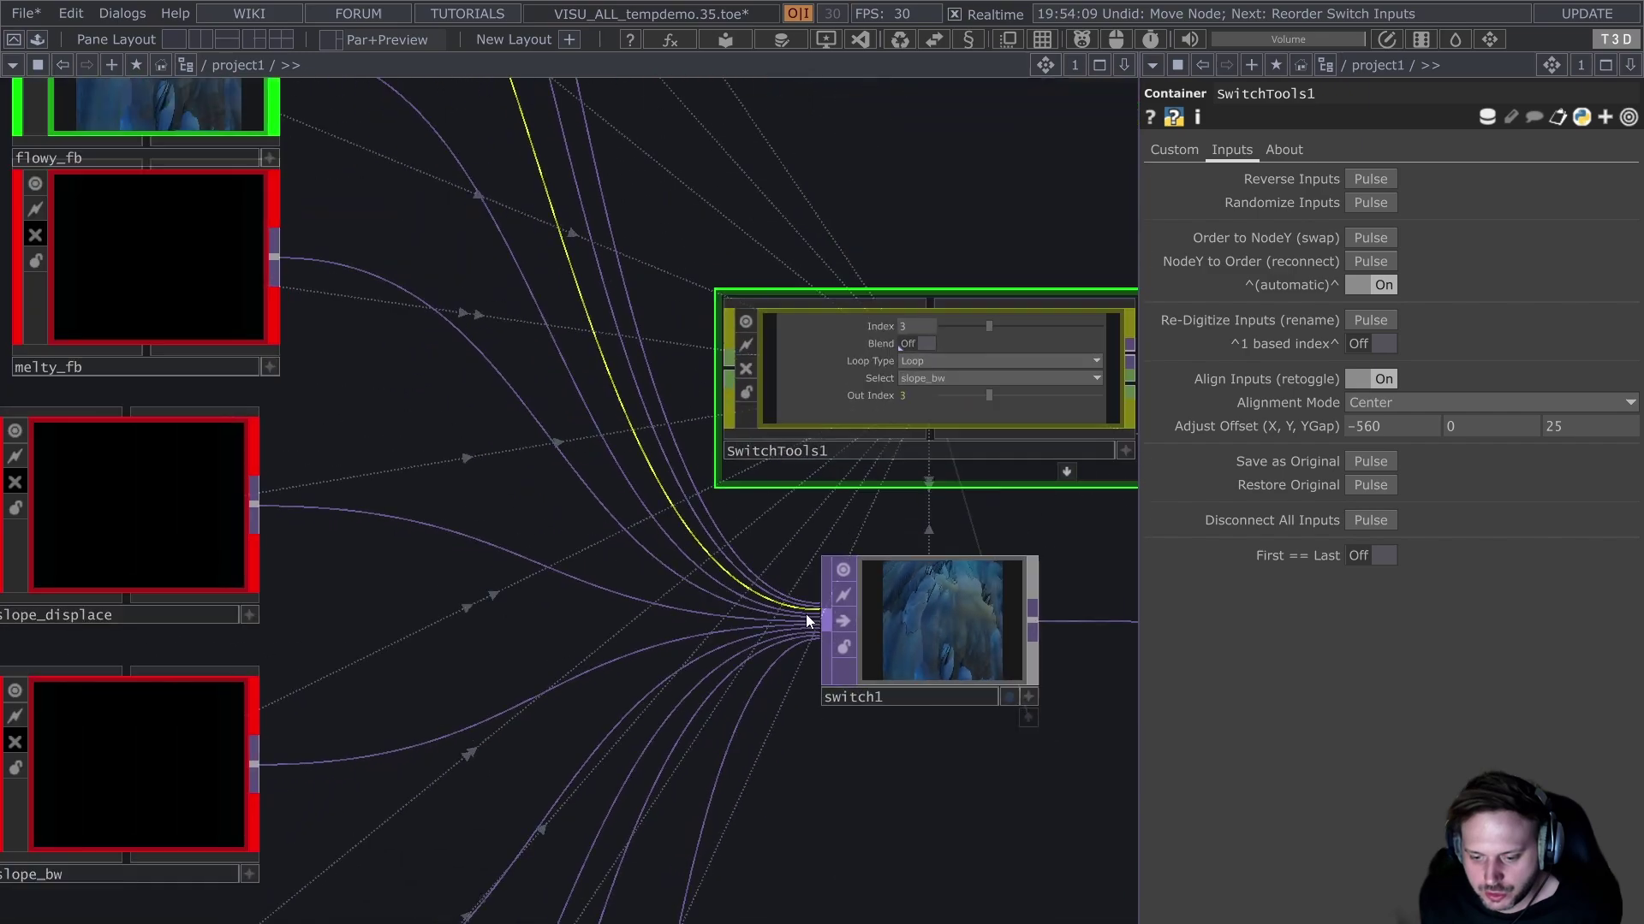
pyautogui.scroll(3, 804, 609)
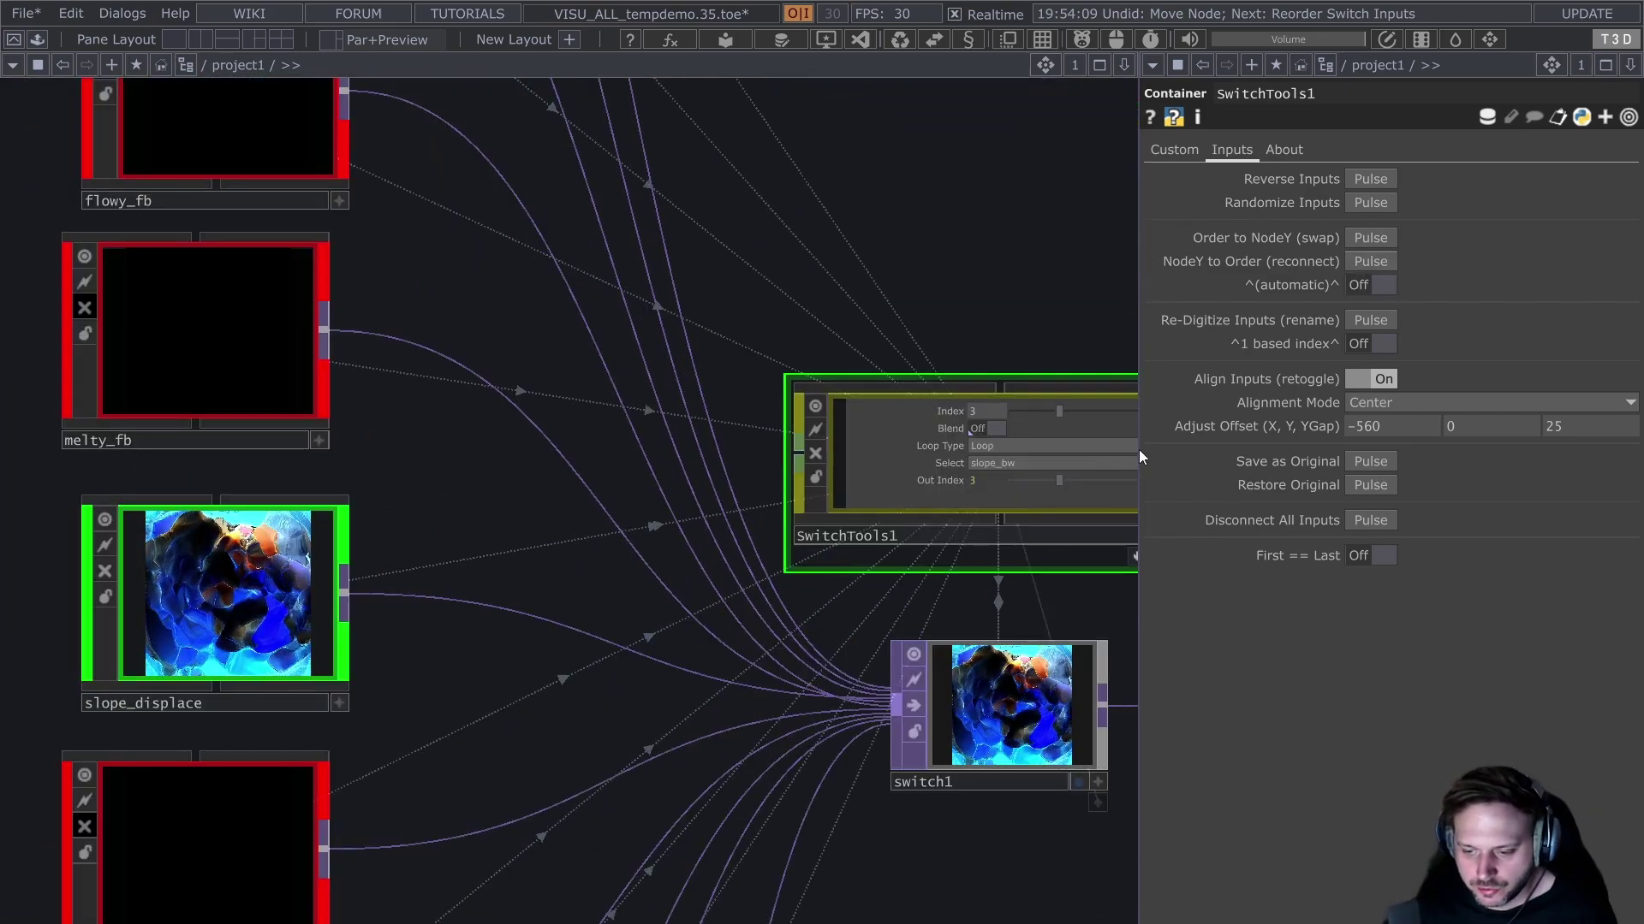
# Step: Examine how the wires of the input nodes connect to switch1
pyautogui.scroll(3, 886, 707)
pyautogui.scroll(-3, 877, 711)
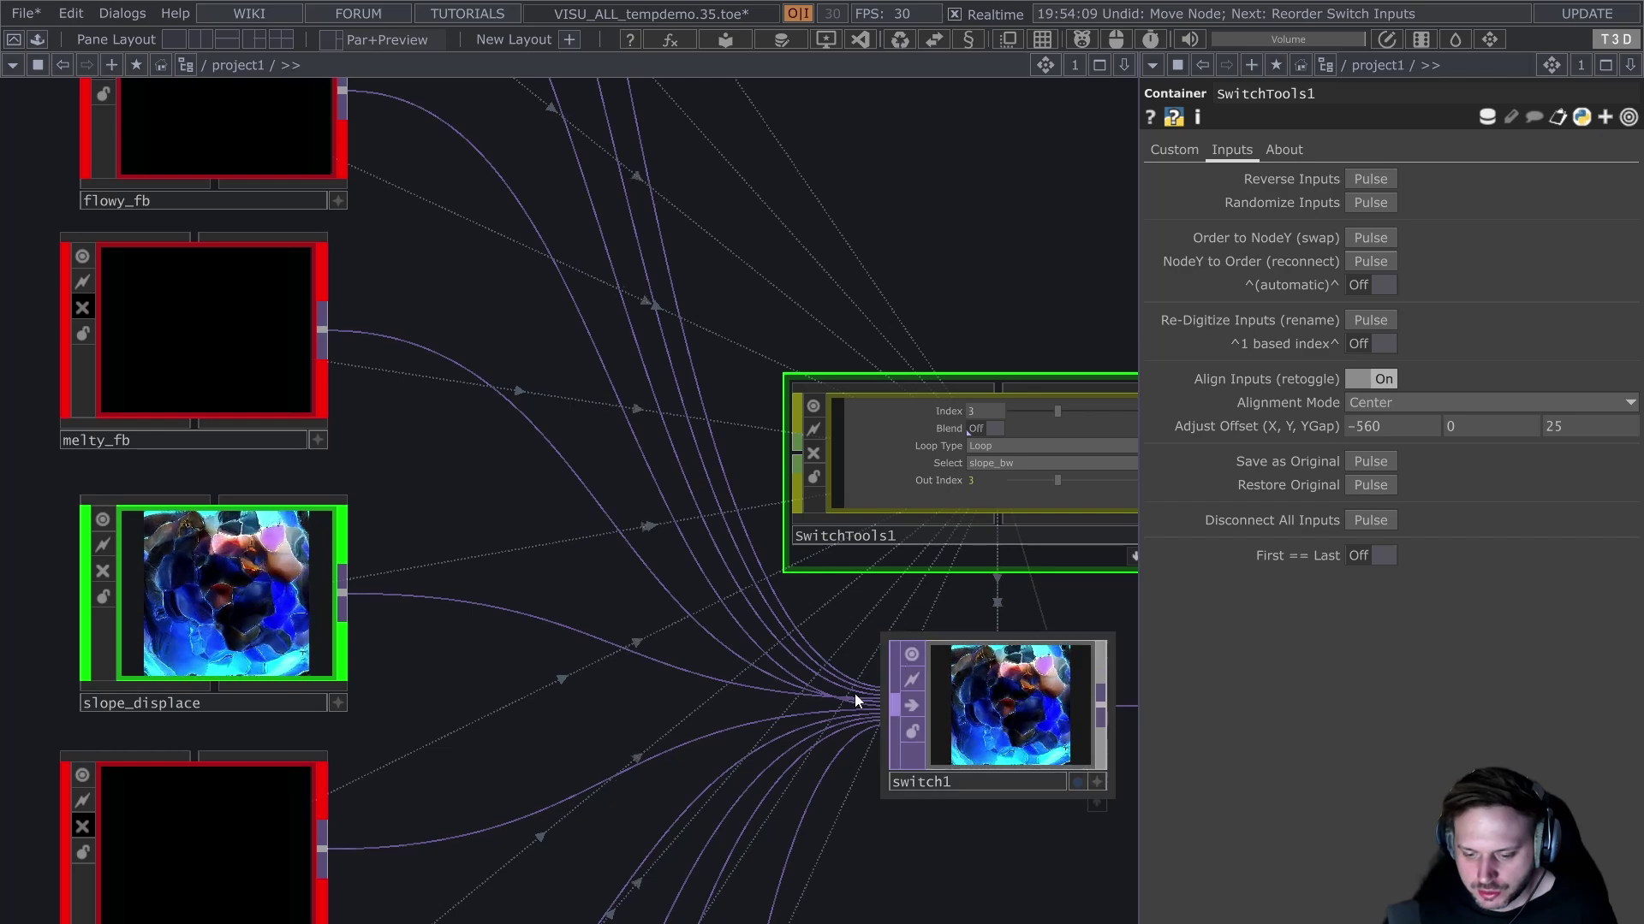
pyautogui.scroll(1, 854, 694)
pyautogui.scroll(-1, 864, 695)
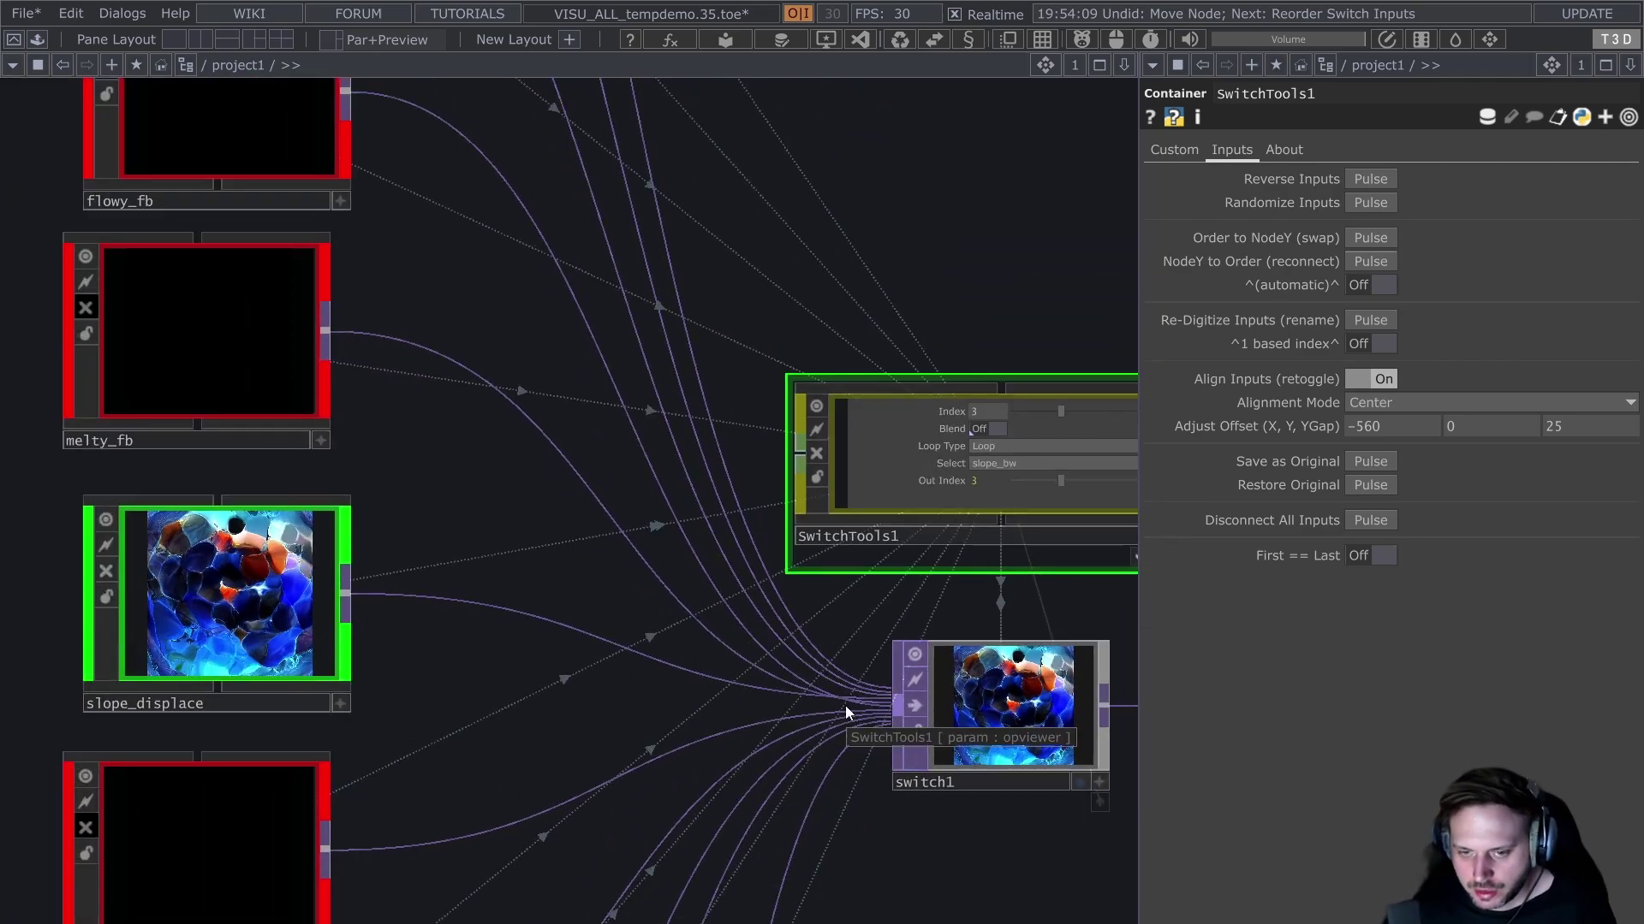
pyautogui.scroll(1, 817, 702)
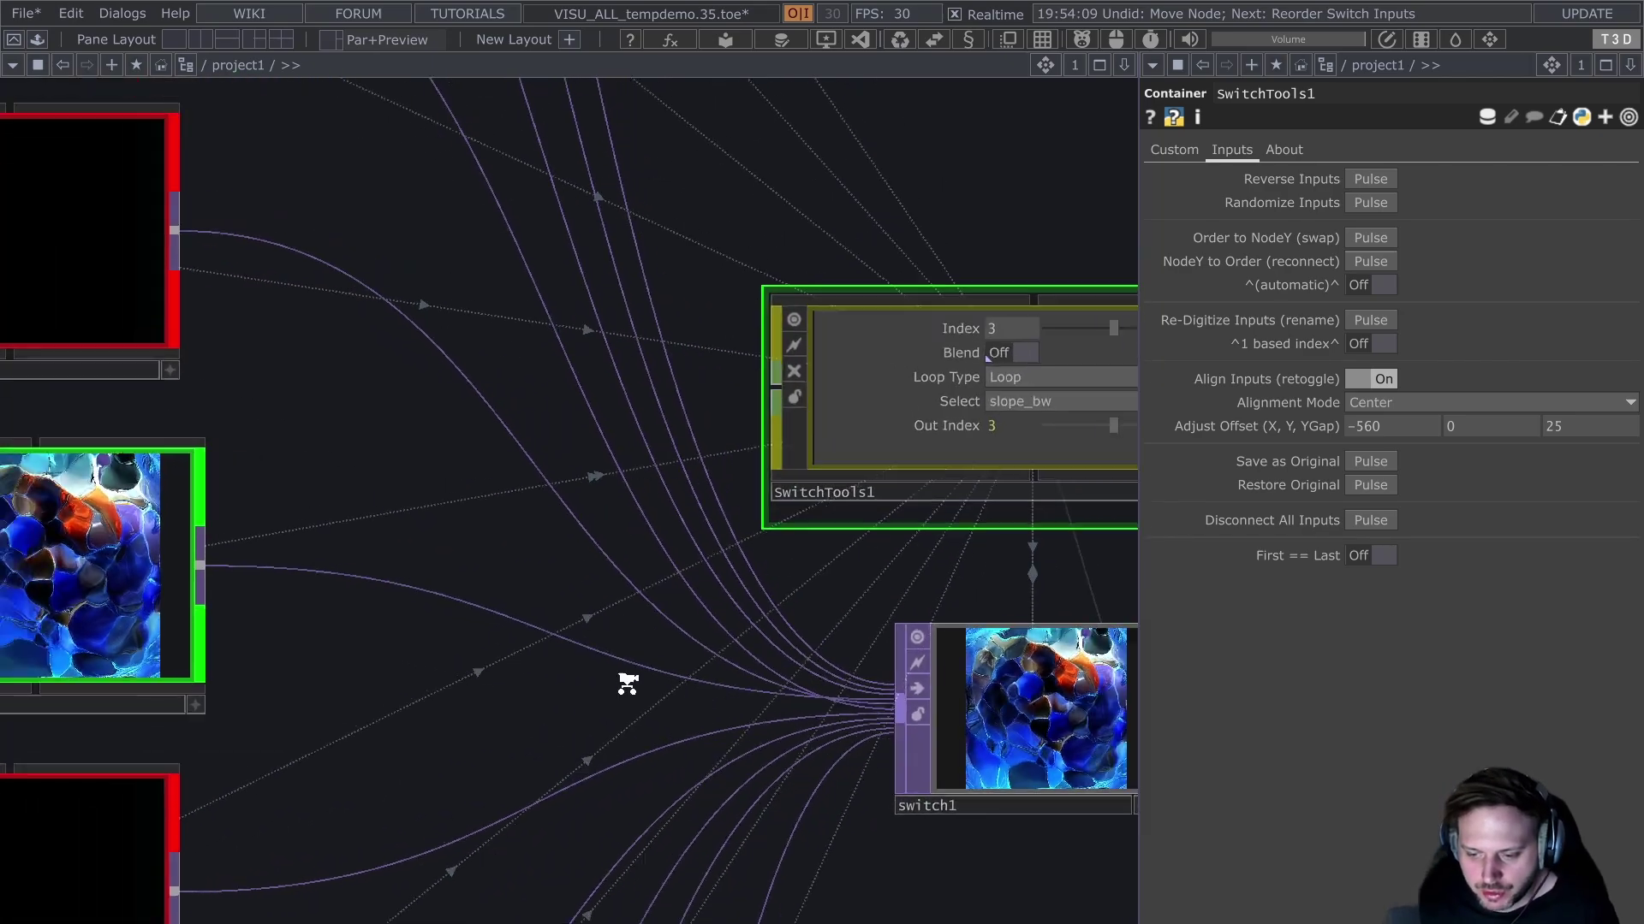
pyautogui.scroll(-1, 627, 686)
pyautogui.moveTo(513, 664); pyautogui.dragTo(668, 723)
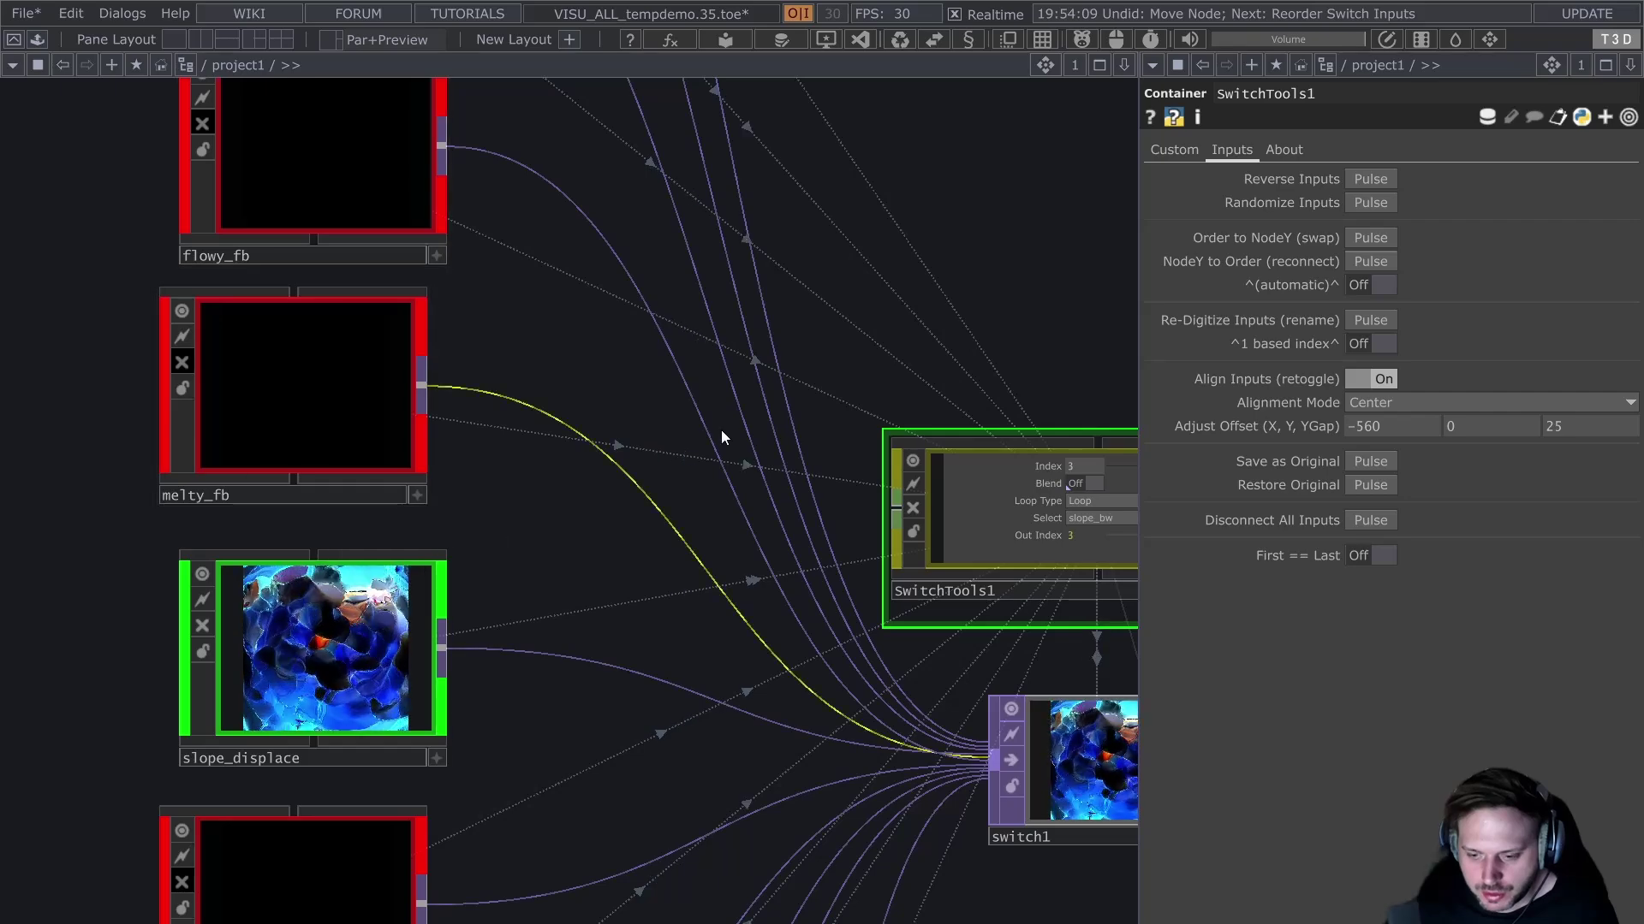
pyautogui.moveTo(562, 570); pyautogui.dragTo(558, 589)
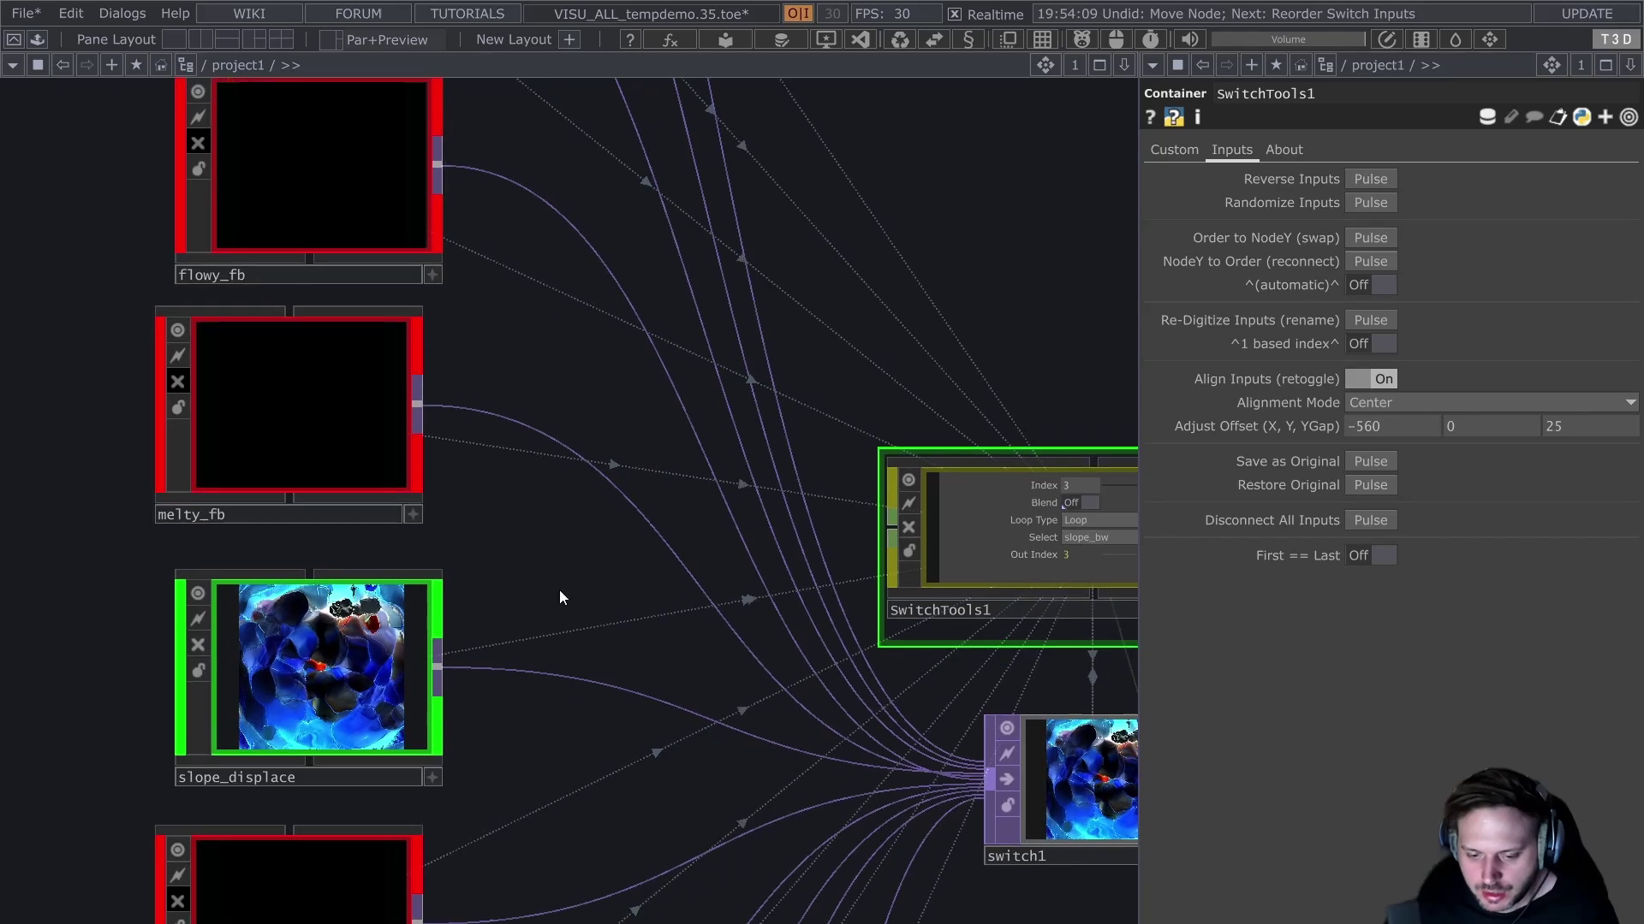
# Step: Reposition the input nodes to match their connection order at switch1, and display SwitchTools1's input-ordering parameters
pyautogui.click(1370, 237)
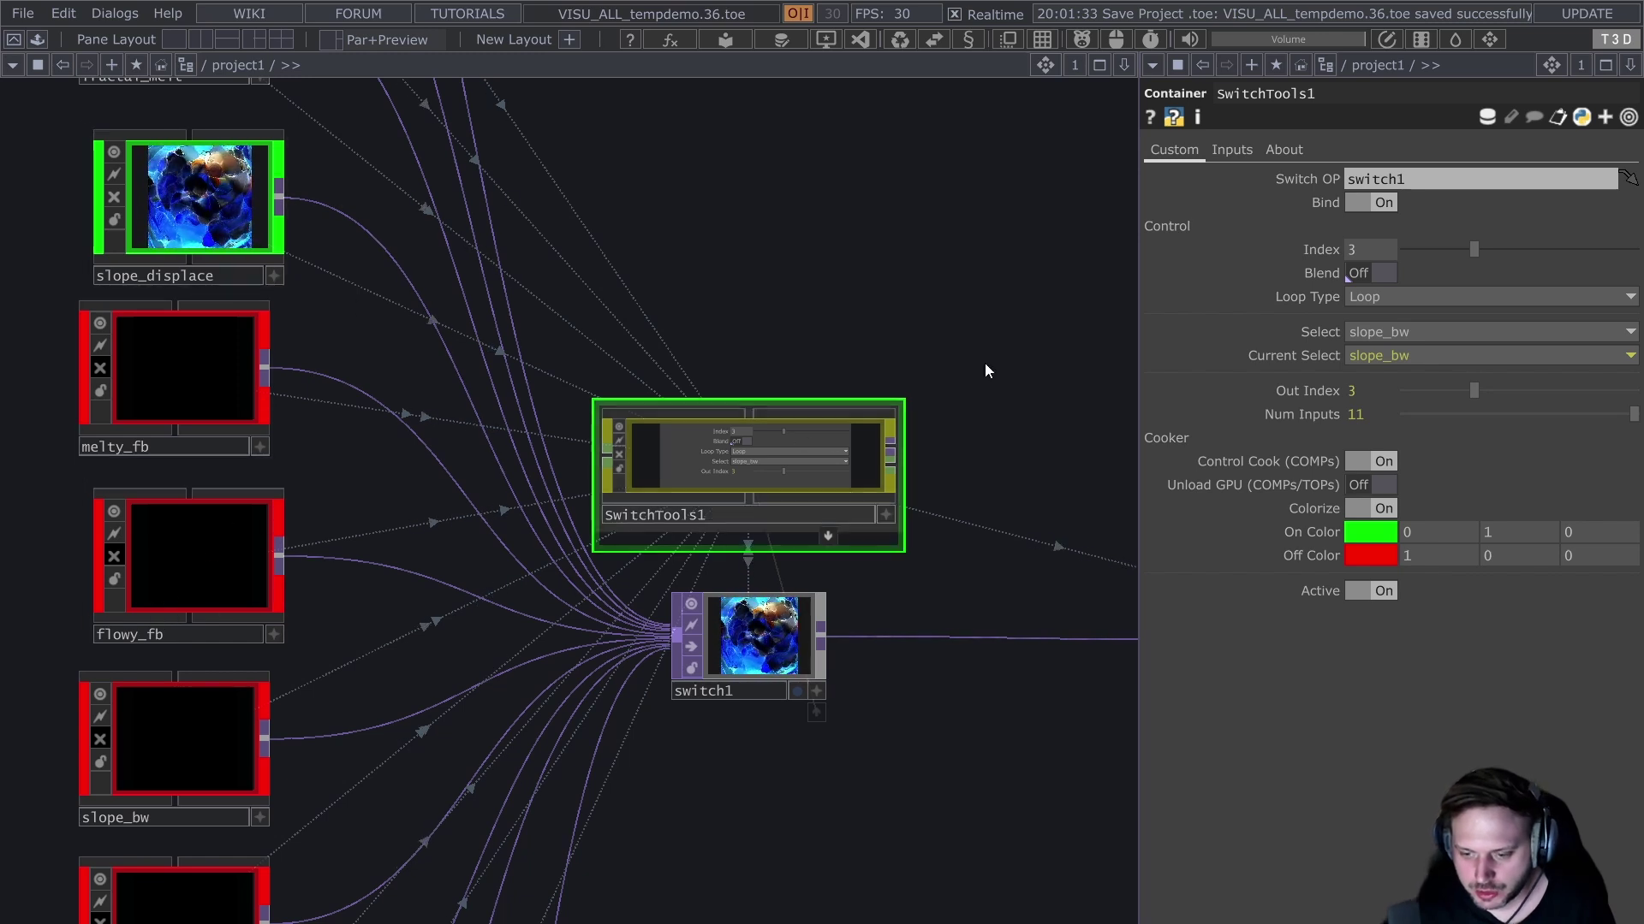
pyautogui.click(1232, 150)
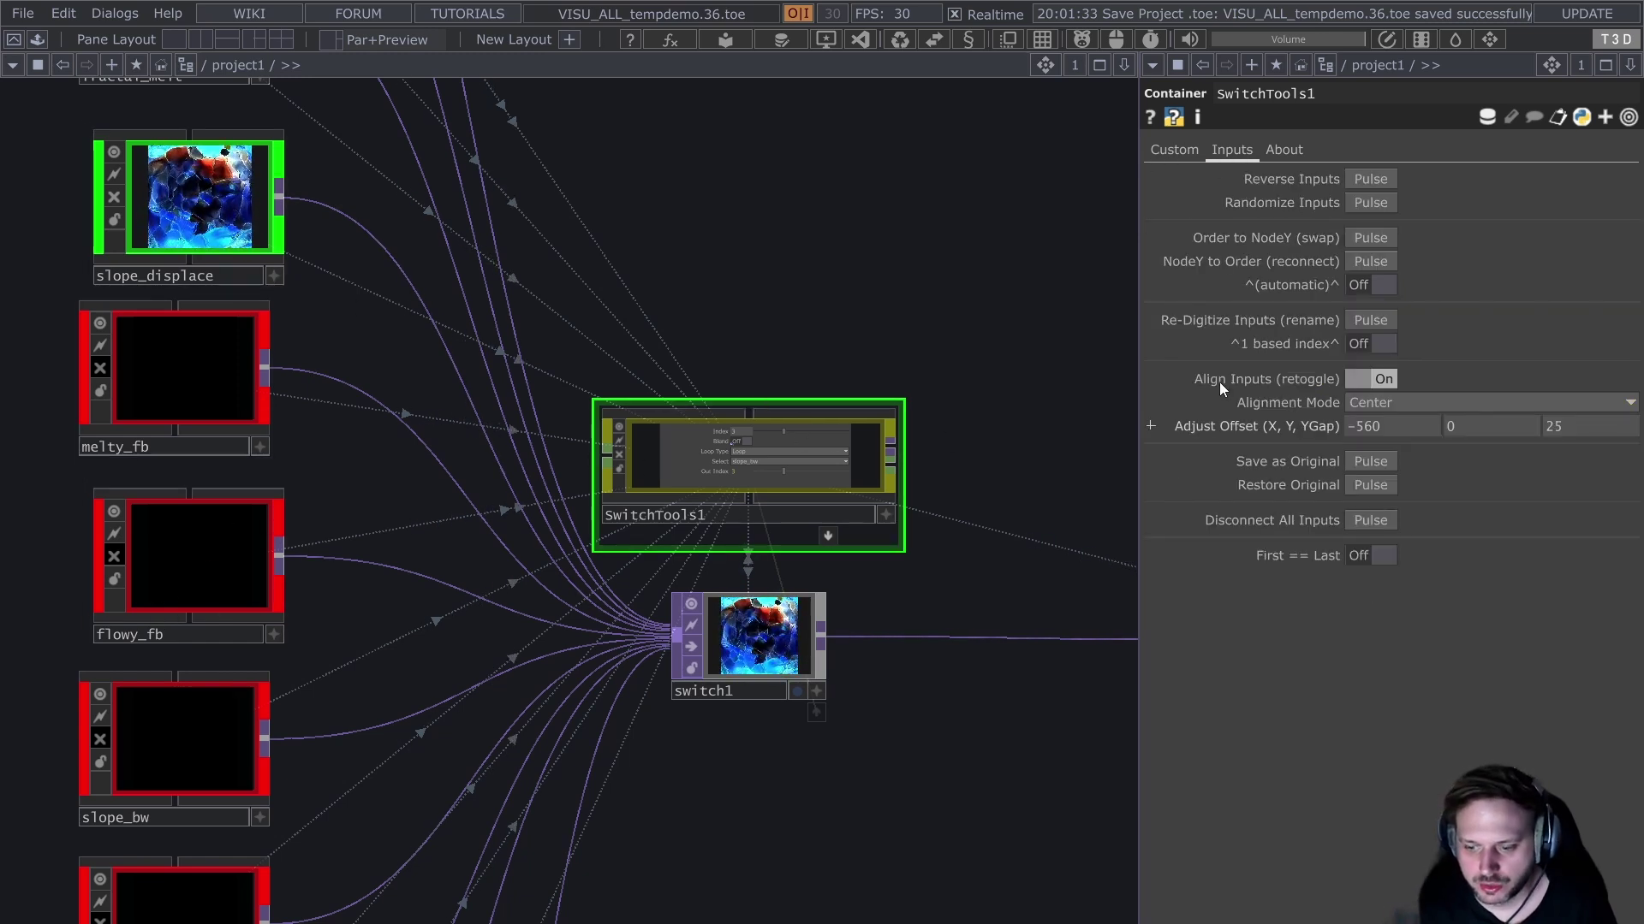
# Step: Rename switch1's input nodes with number suffixes matching their zero-based input order and check the new names
pyautogui.click(1370, 320)
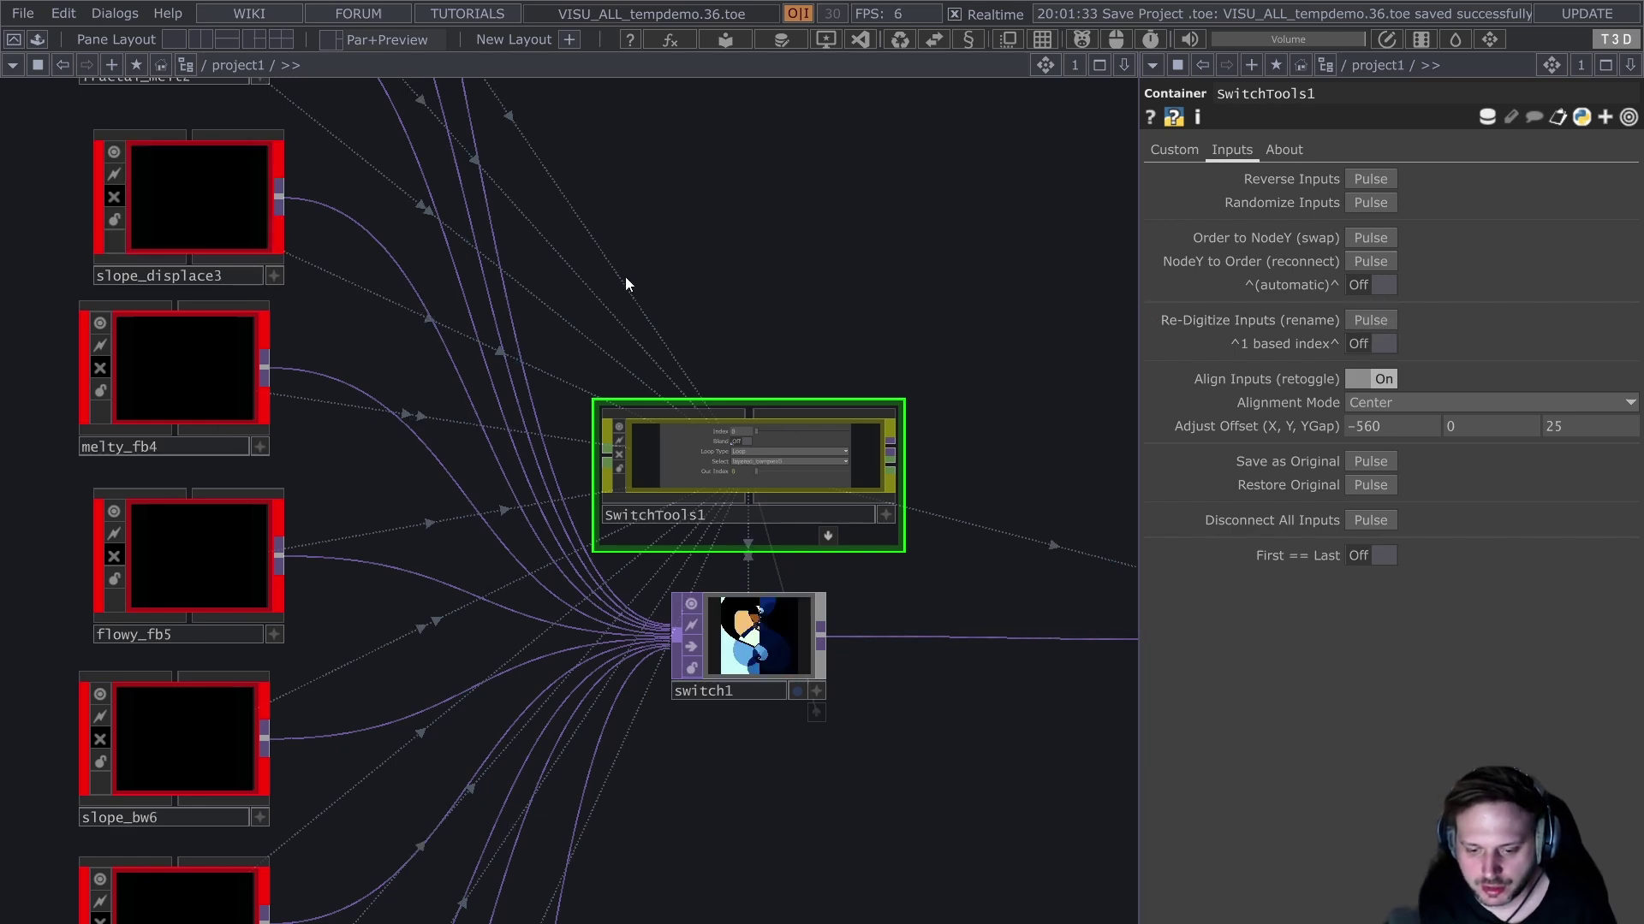
pyautogui.moveTo(616, 490); pyautogui.dragTo(611, 470)
pyautogui.moveTo(402, 651); pyautogui.dragTo(481, 224)
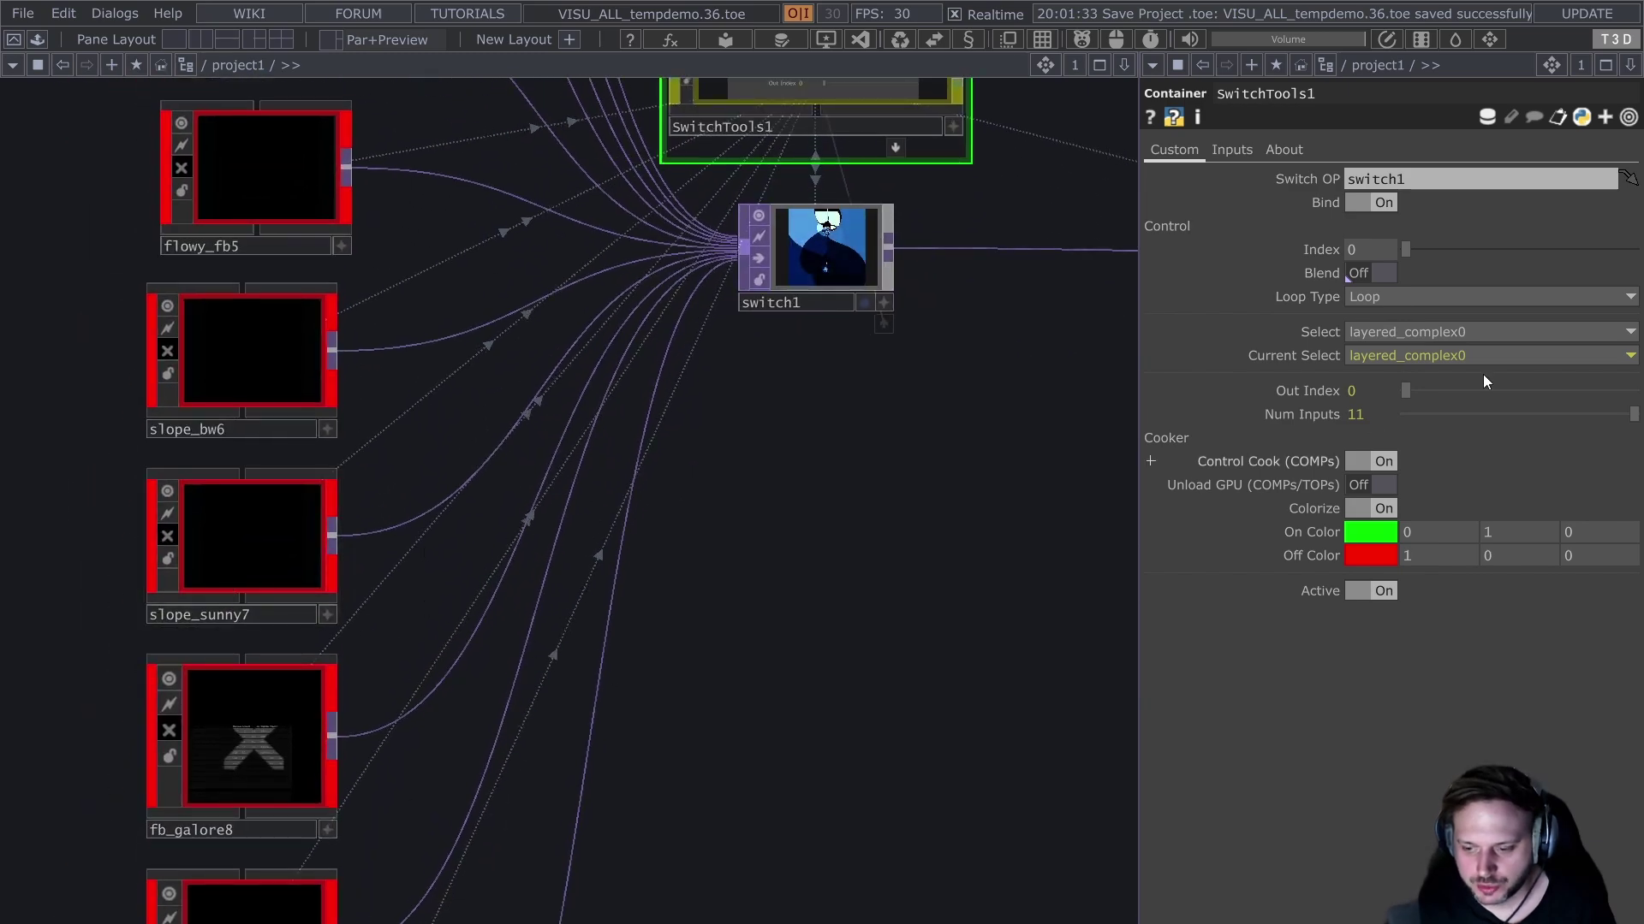
# Step: Set SwitchTools1's Index to 7, and switch the selected input to flowy_fb5 by name
pyautogui.moveTo(1345, 246); pyautogui.dragTo(1370, 251)
pyautogui.write('7')
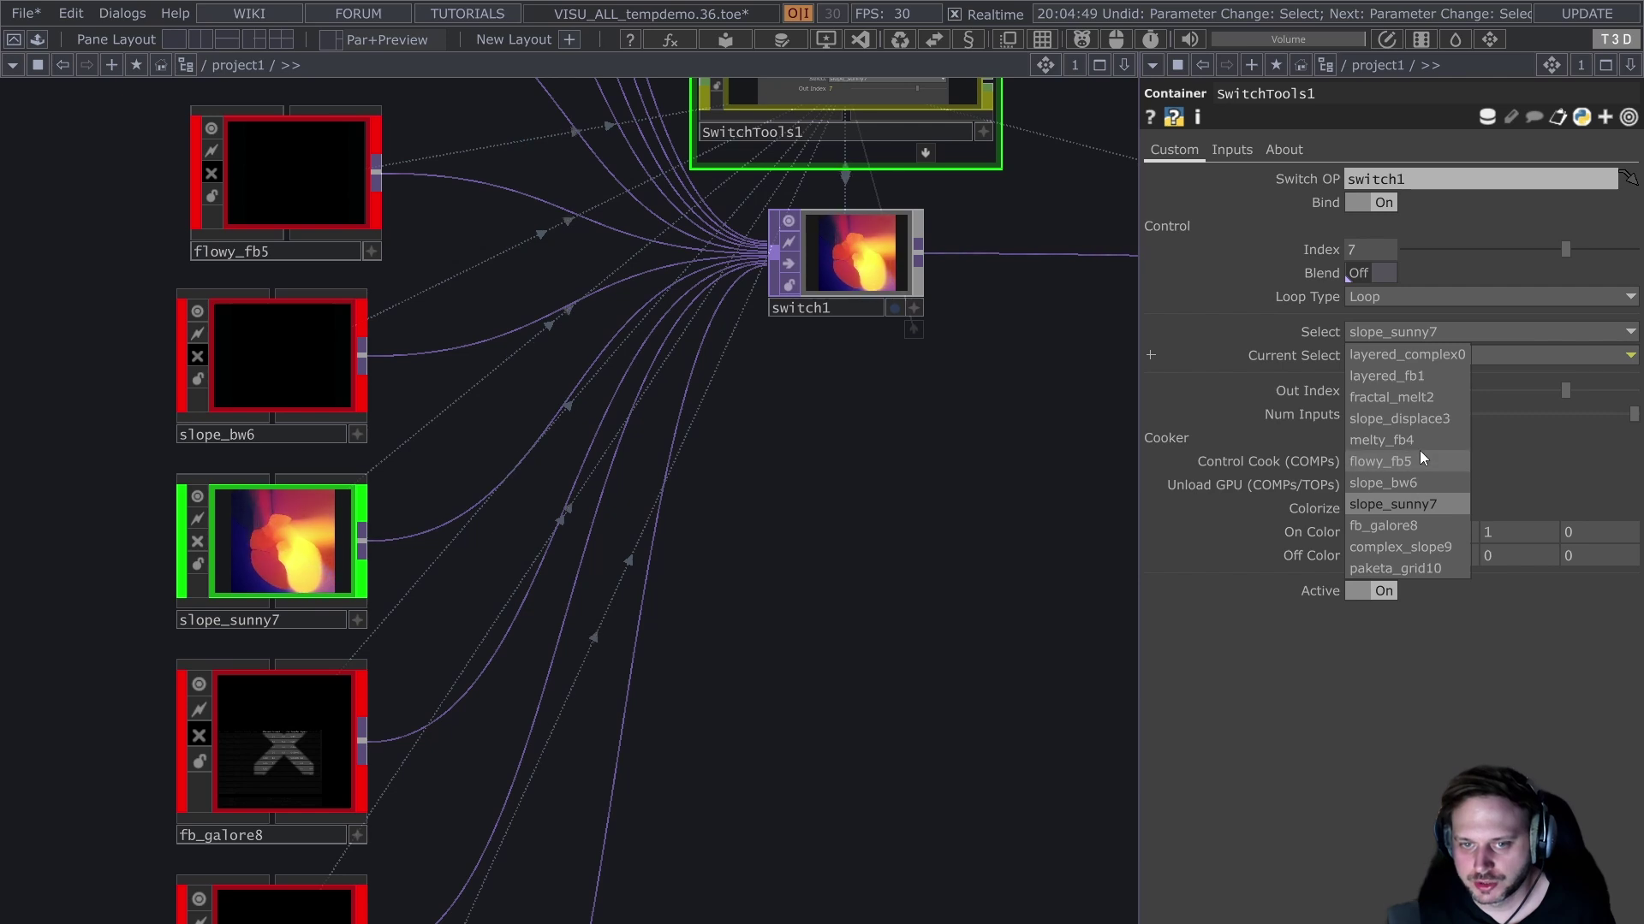
pyautogui.click(1414, 470)
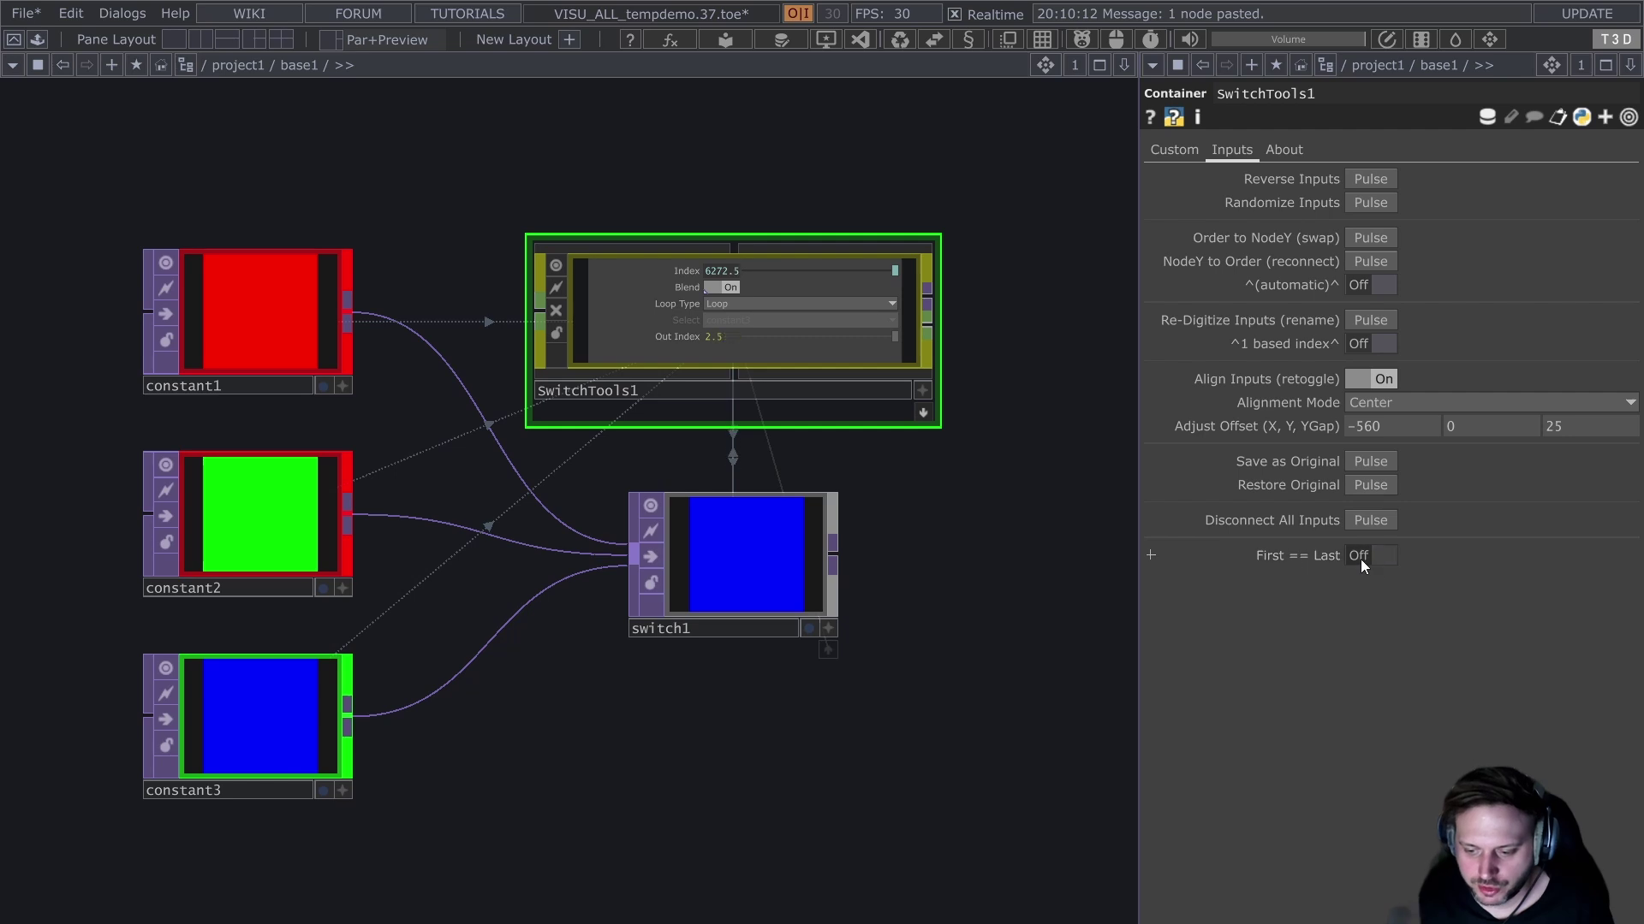
# Step: In base1, enable First == Last on SwitchTools1 and compare switch1's looping blend with the option off and on
pyautogui.click(1382, 562)
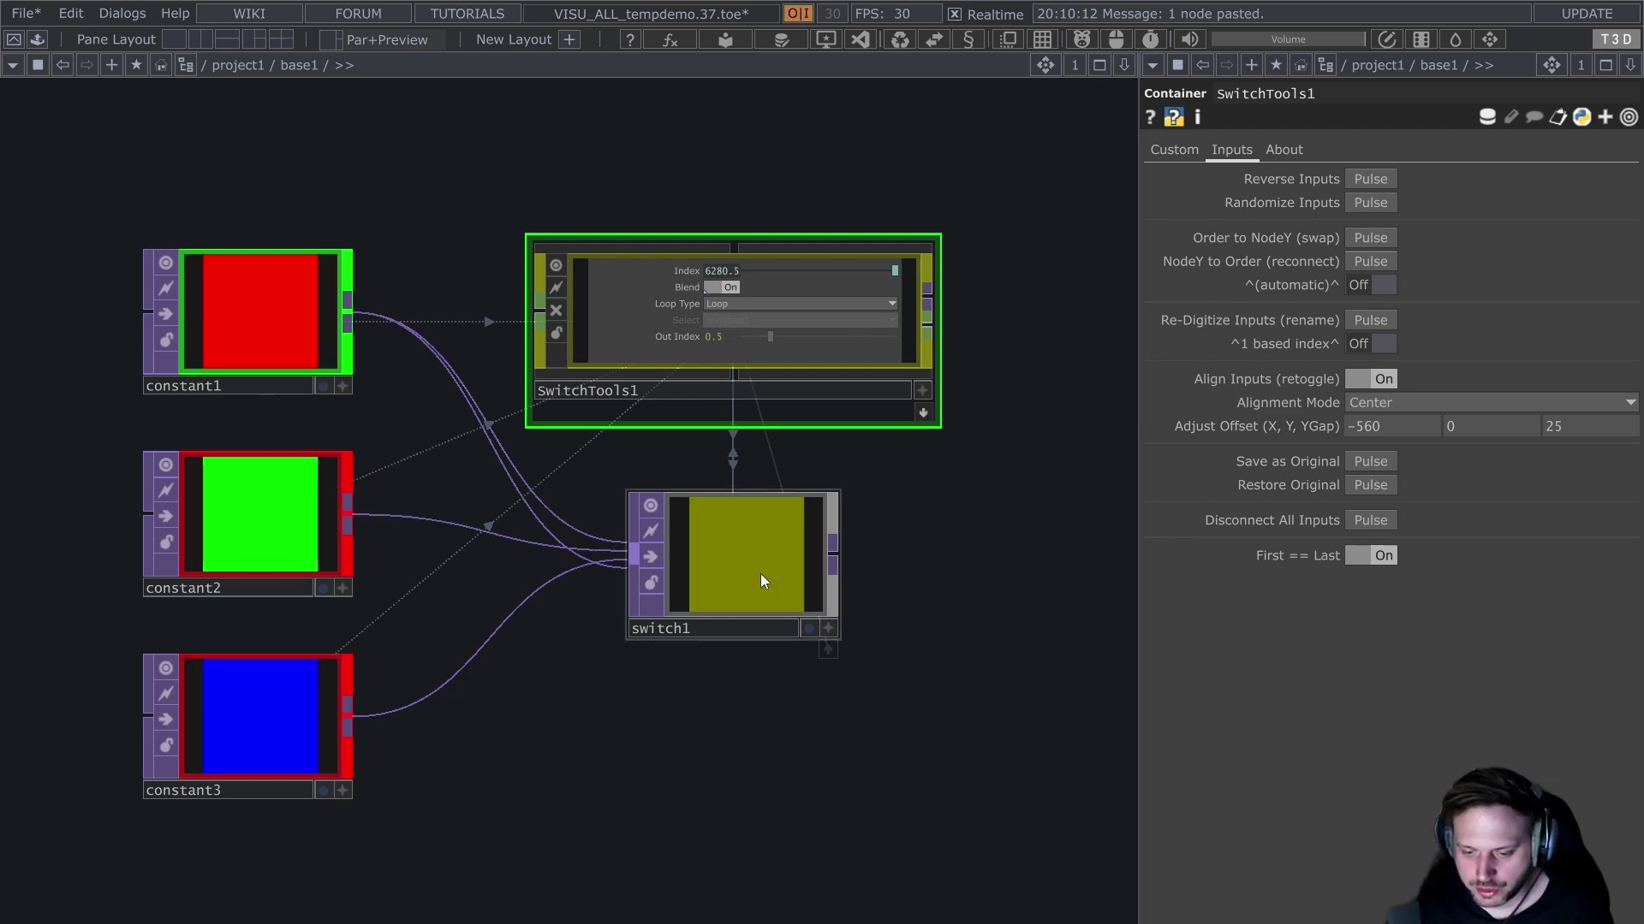
pyautogui.click(1181, 150)
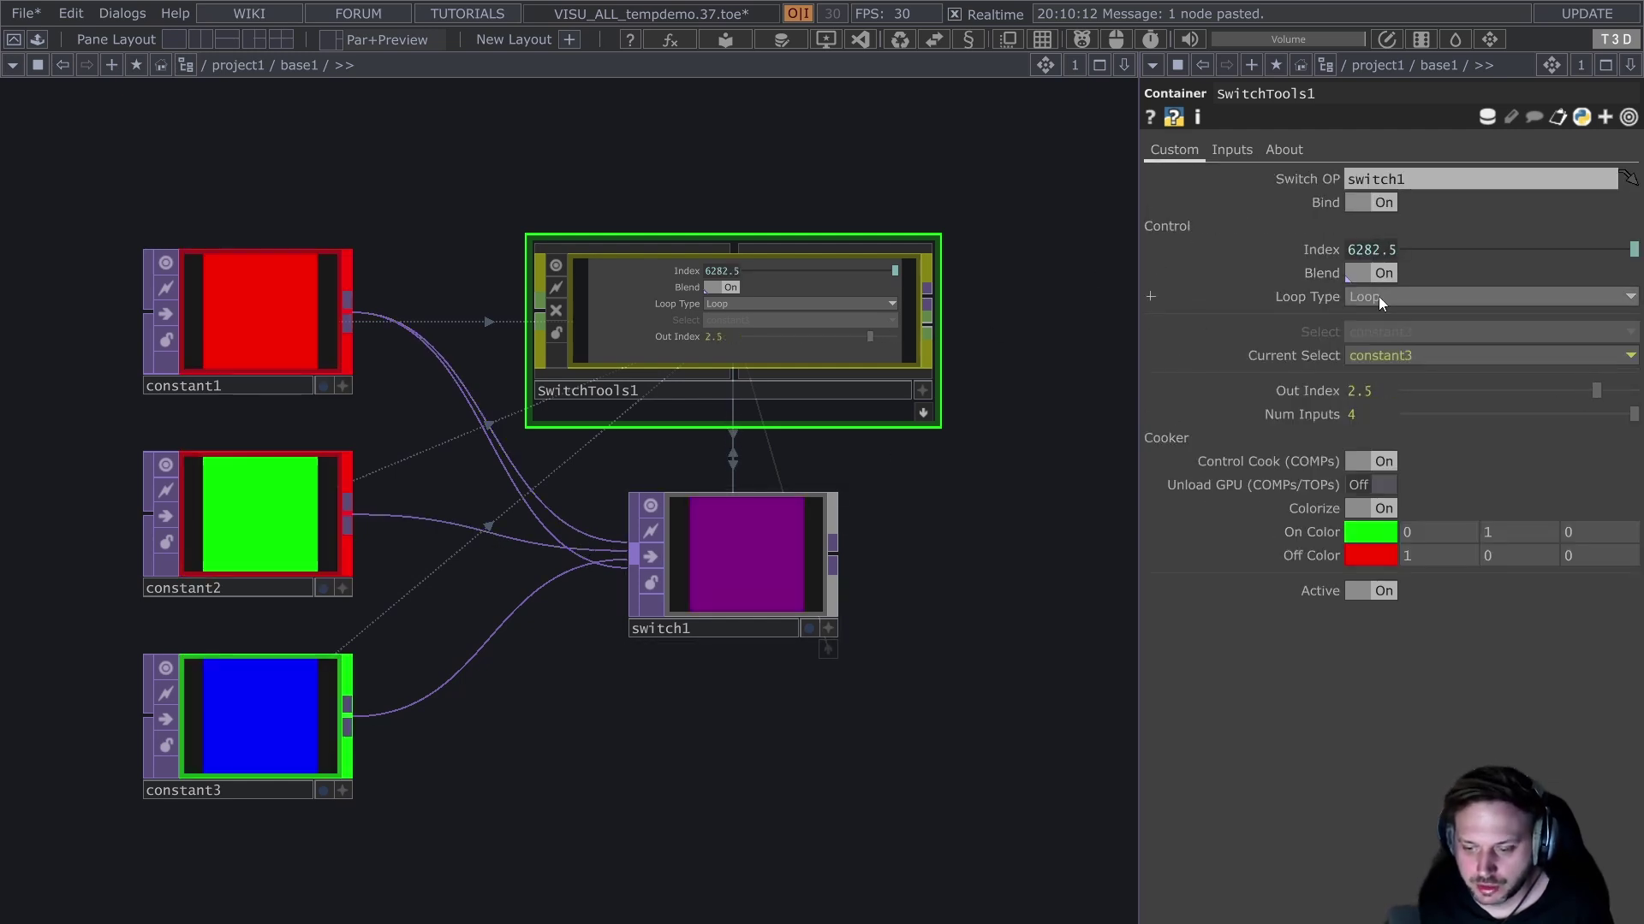
pyautogui.click(1234, 150)
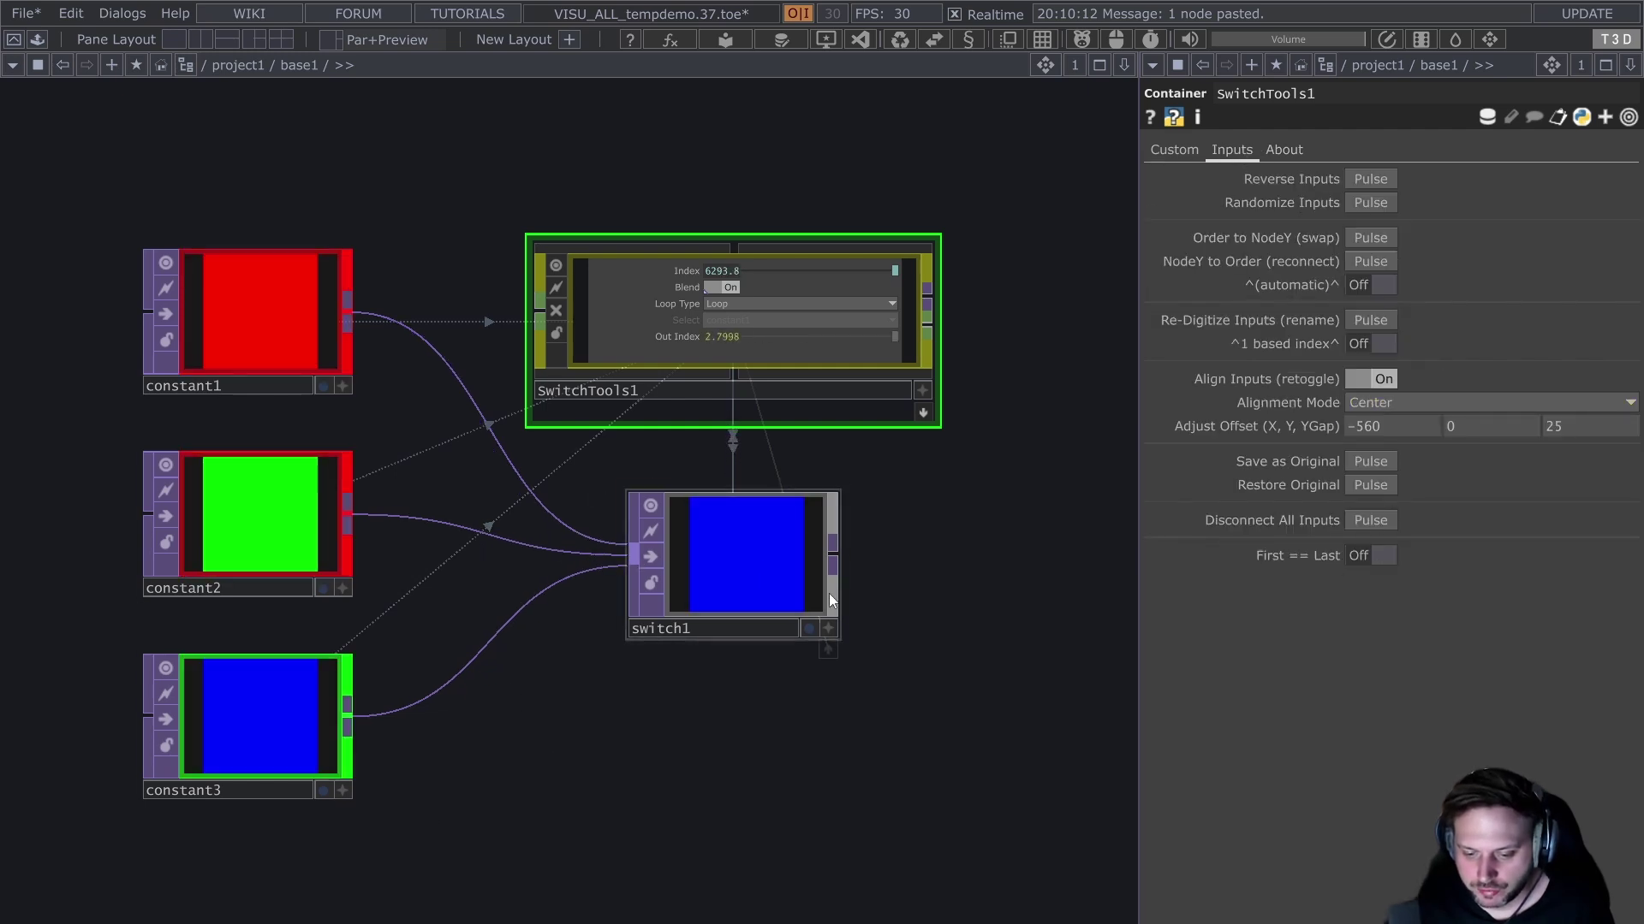
pyautogui.click(1380, 556)
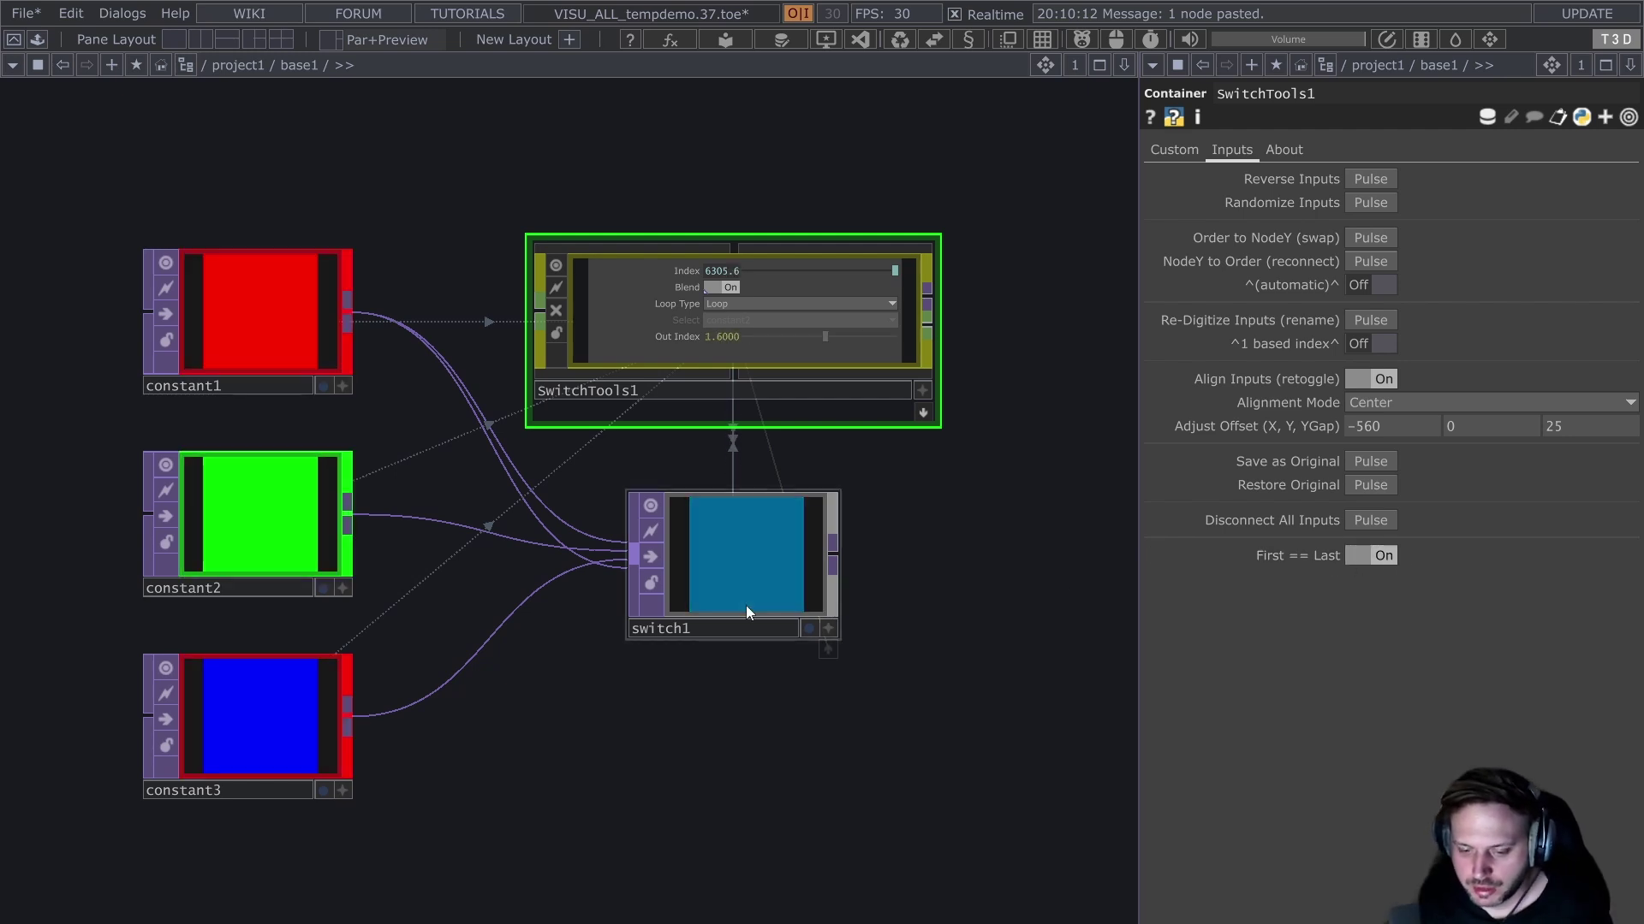
pyautogui.click(220, 337)
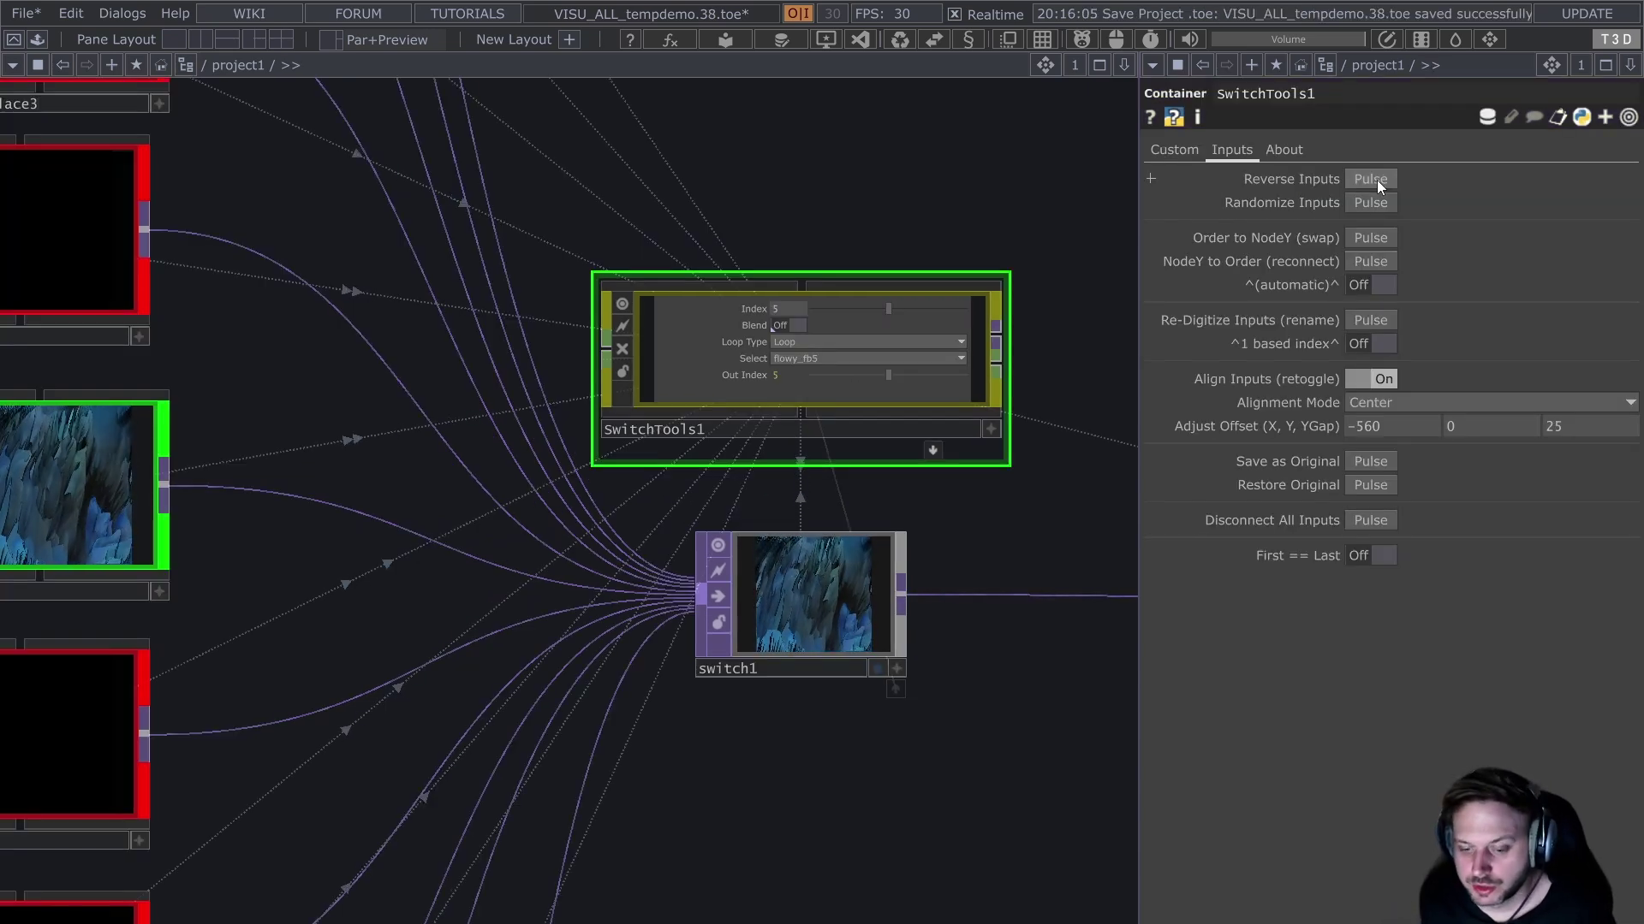
# Step: Reverse the order of switch1's inputs in project1 and check the rewired connections
pyautogui.click(1376, 180)
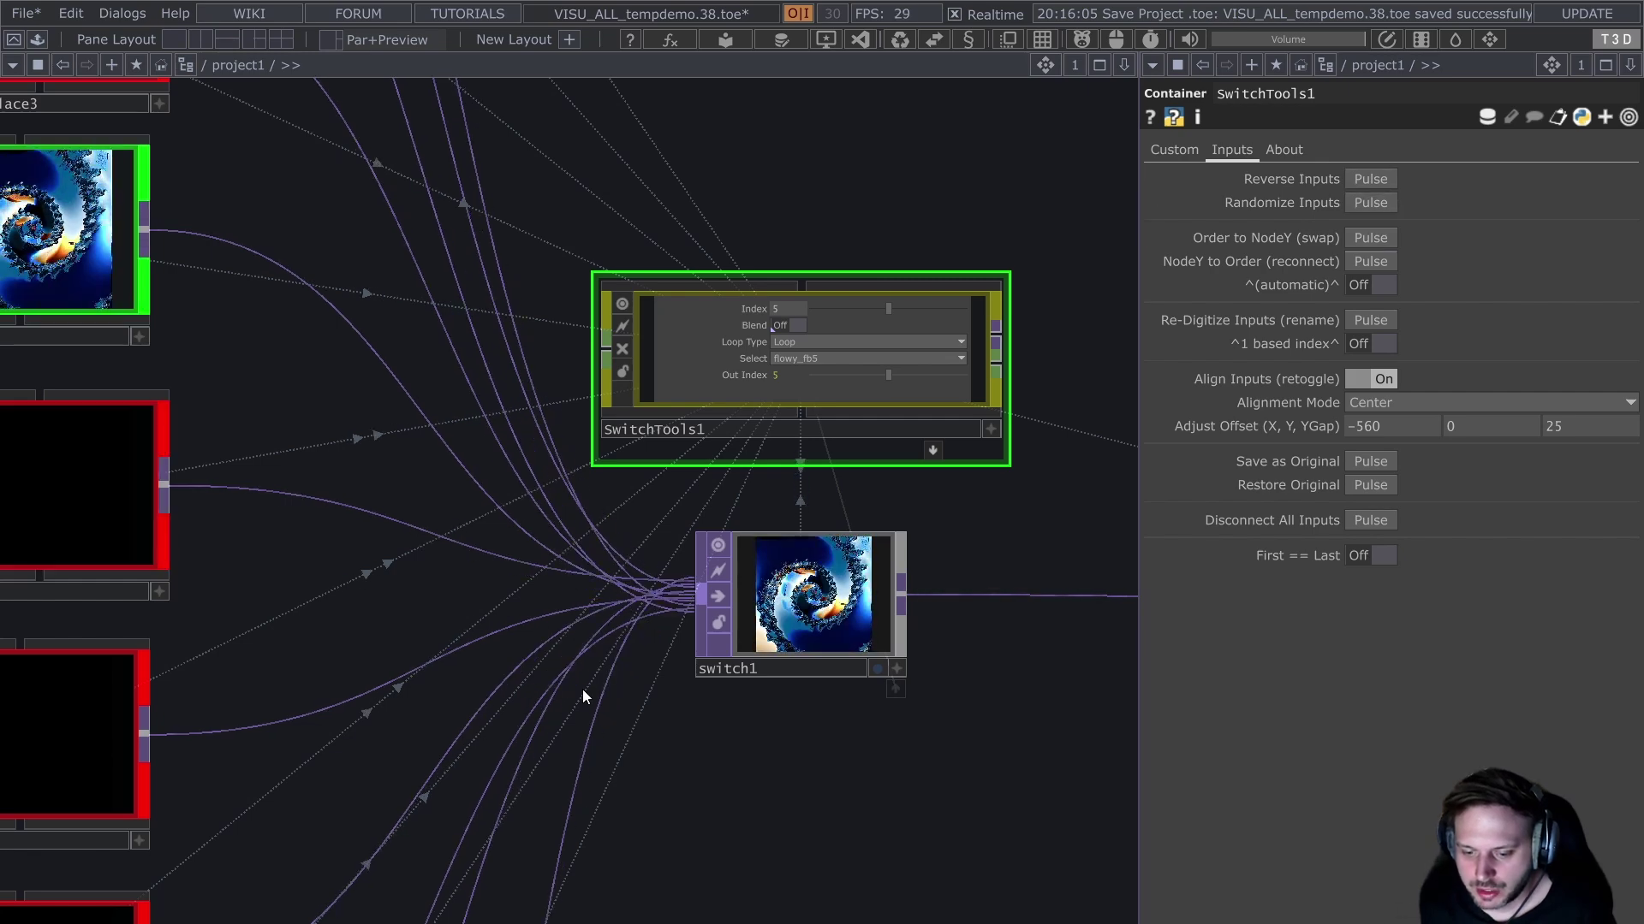
pyautogui.scroll(3, 582, 690)
pyautogui.scroll(-5, 874, 480)
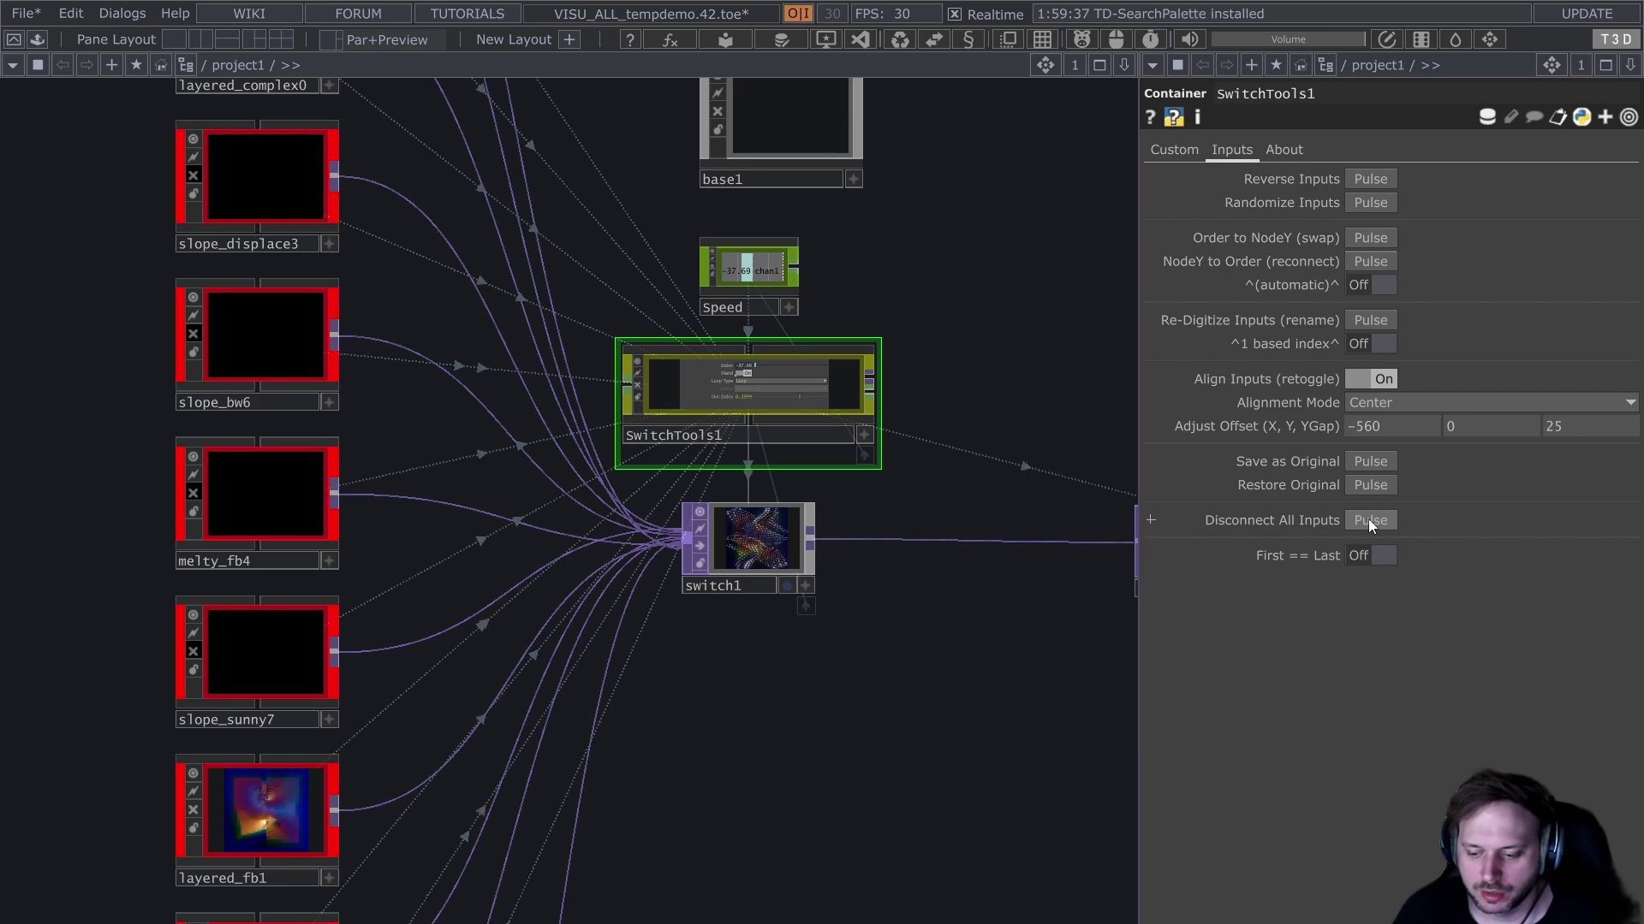
# Step: Disconnect all of switch1's inputs, restore the original connections, and swap the input nodes' positions to match the input order
pyautogui.click(1369, 519)
pyautogui.click(1368, 484)
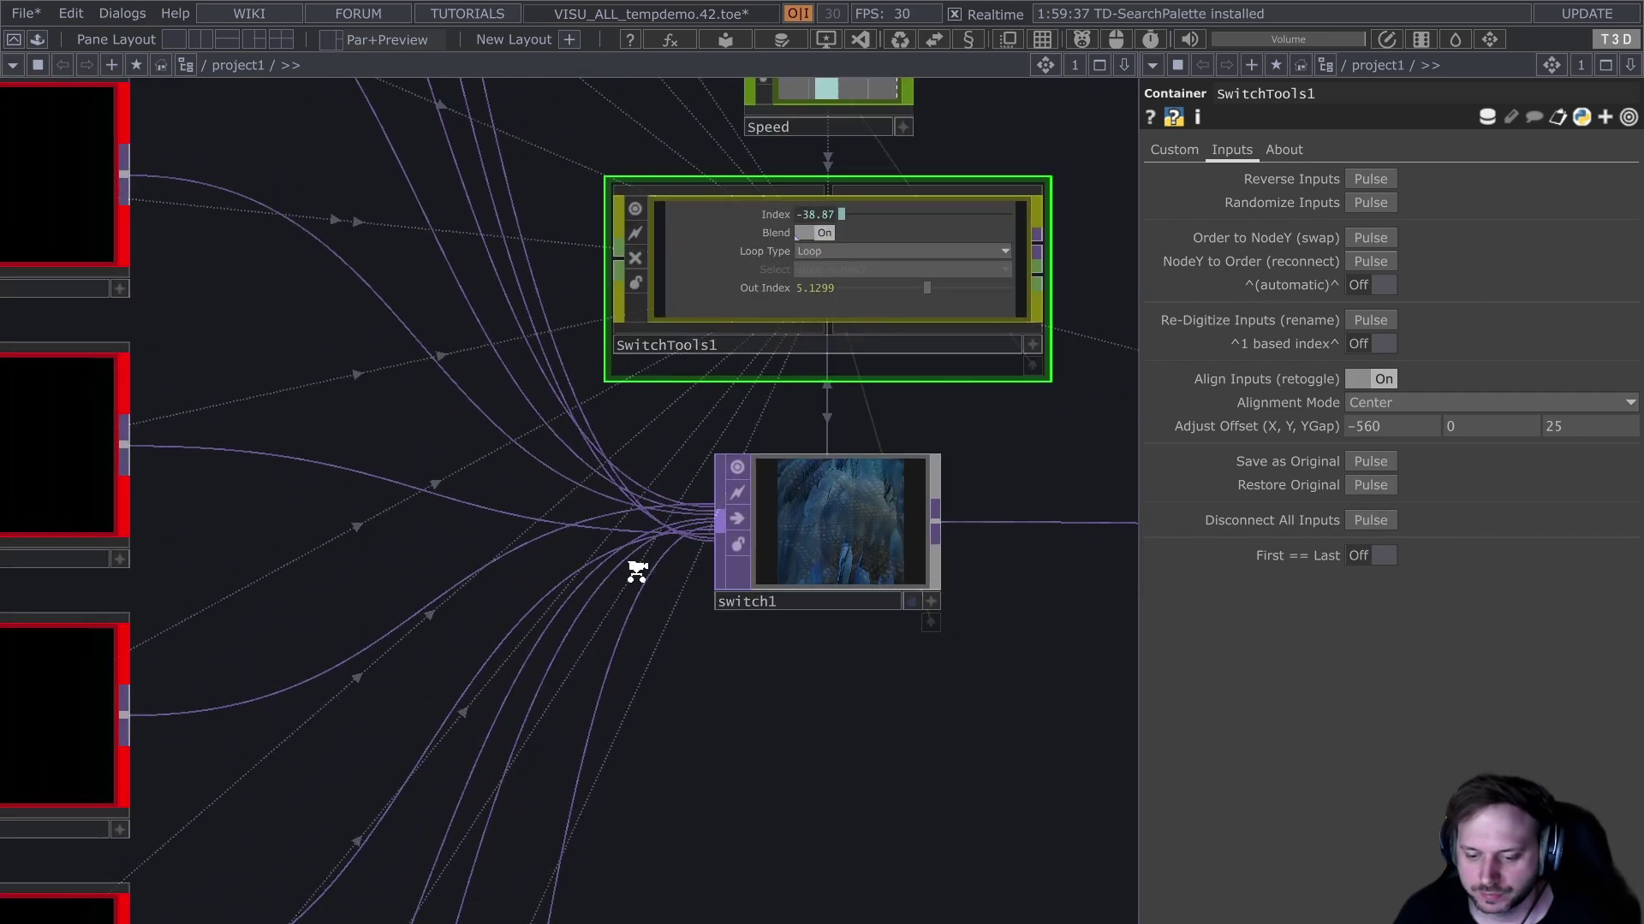
pyautogui.click(1371, 241)
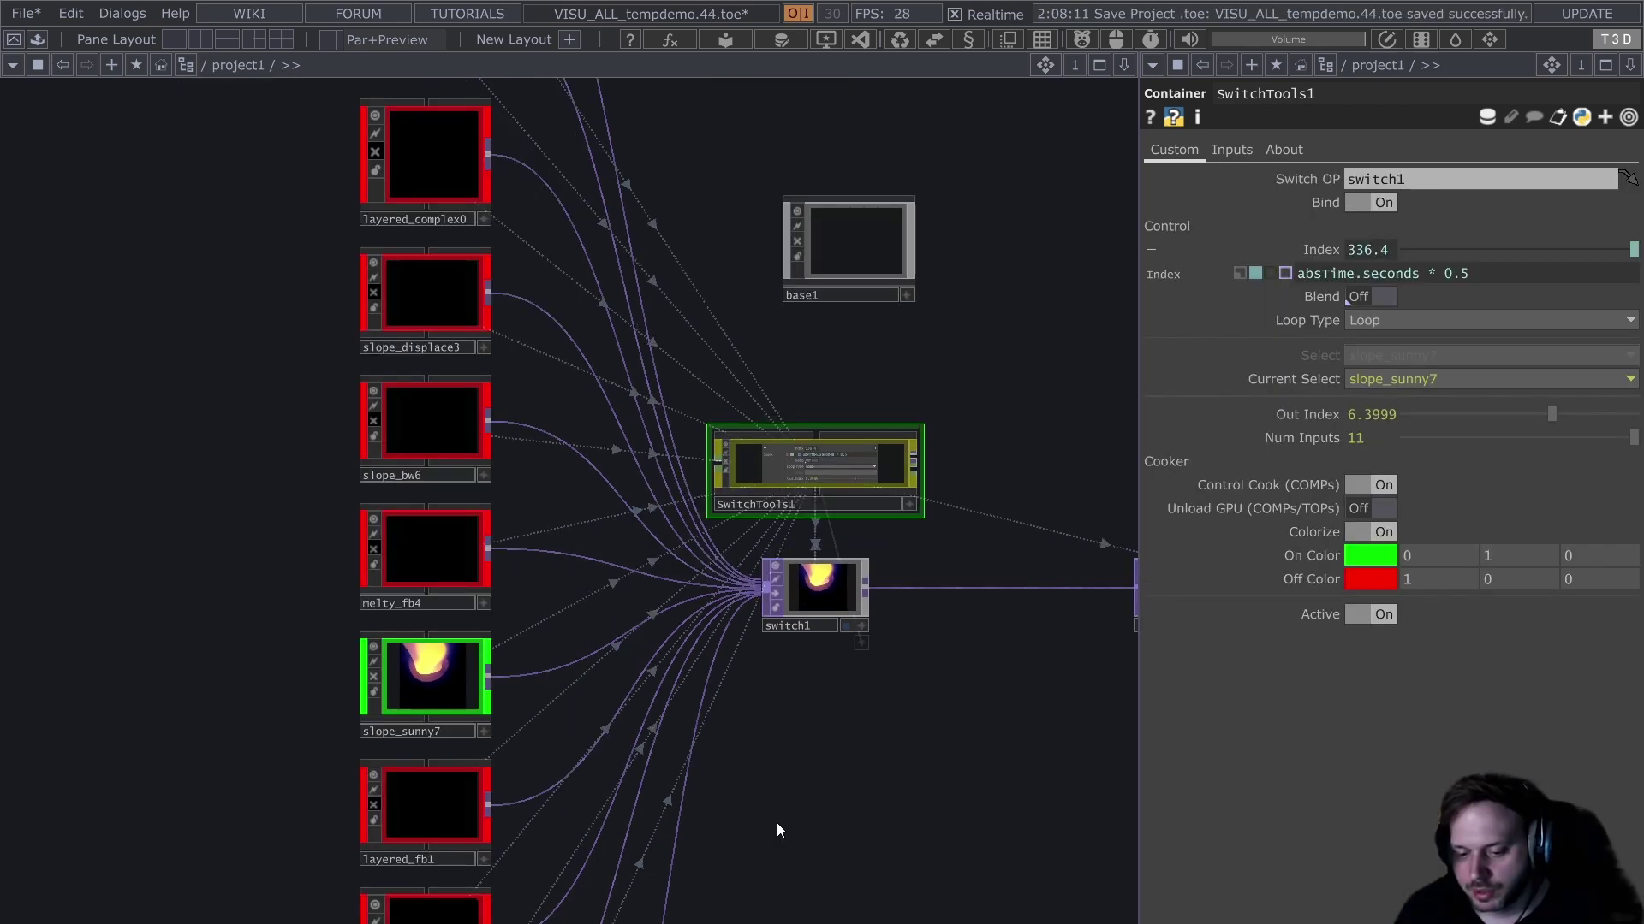
# Step: Review the cycling switch inputs in the network and turn on GPU unloading for the input COMPs and TOPs
pyautogui.scroll(-3, 779, 710)
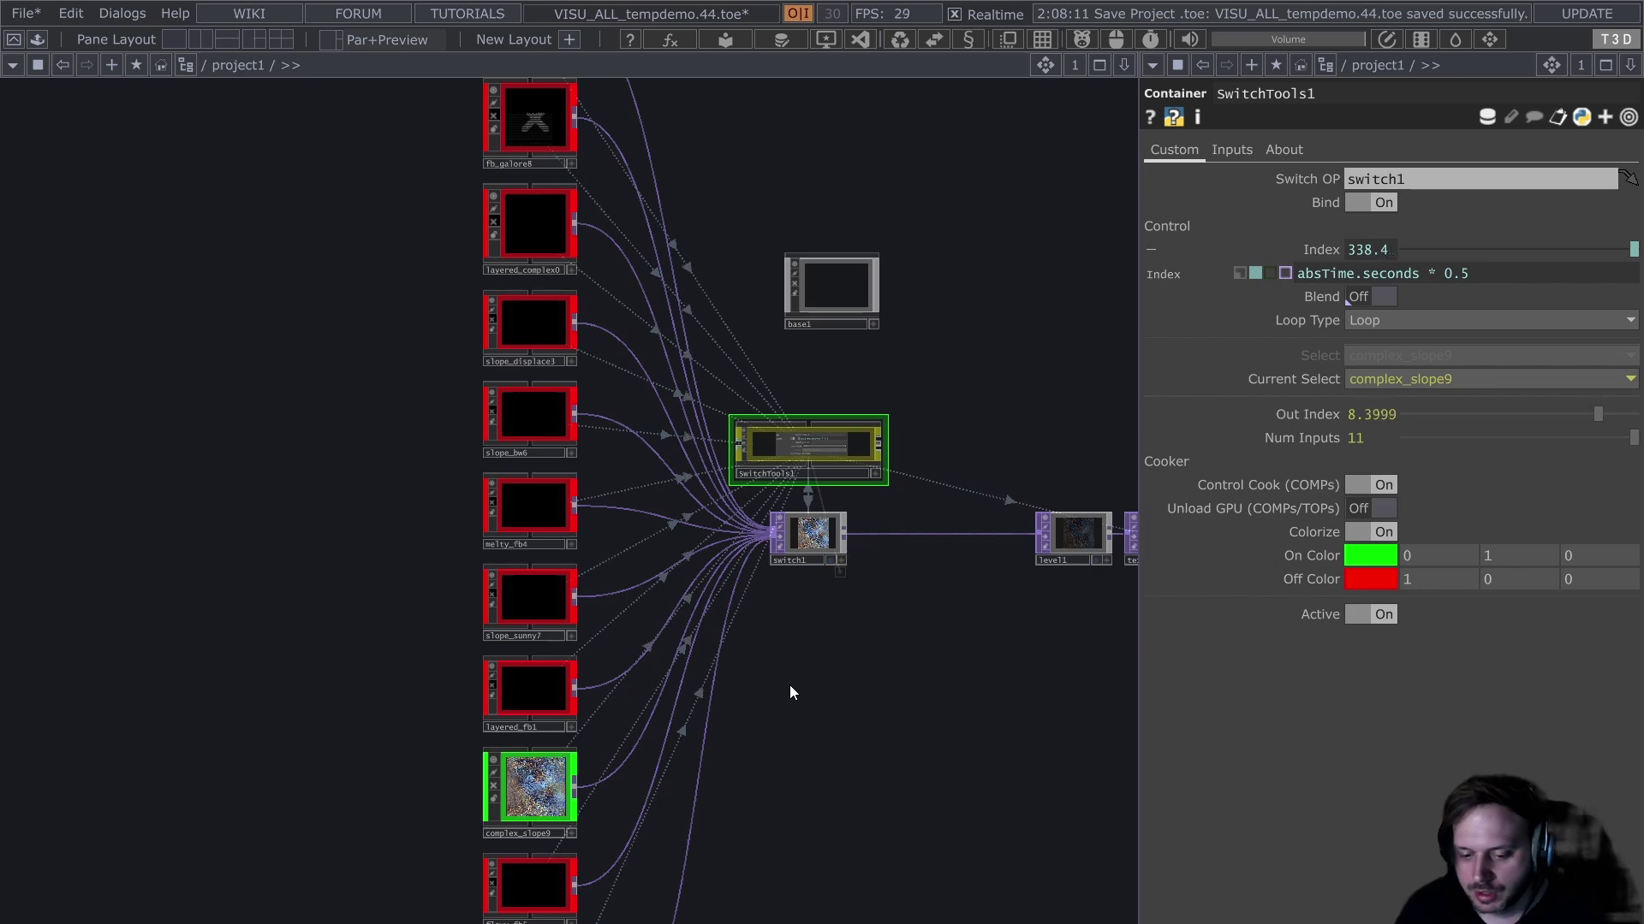
pyautogui.moveTo(848, 694); pyautogui.dragTo(842, 599)
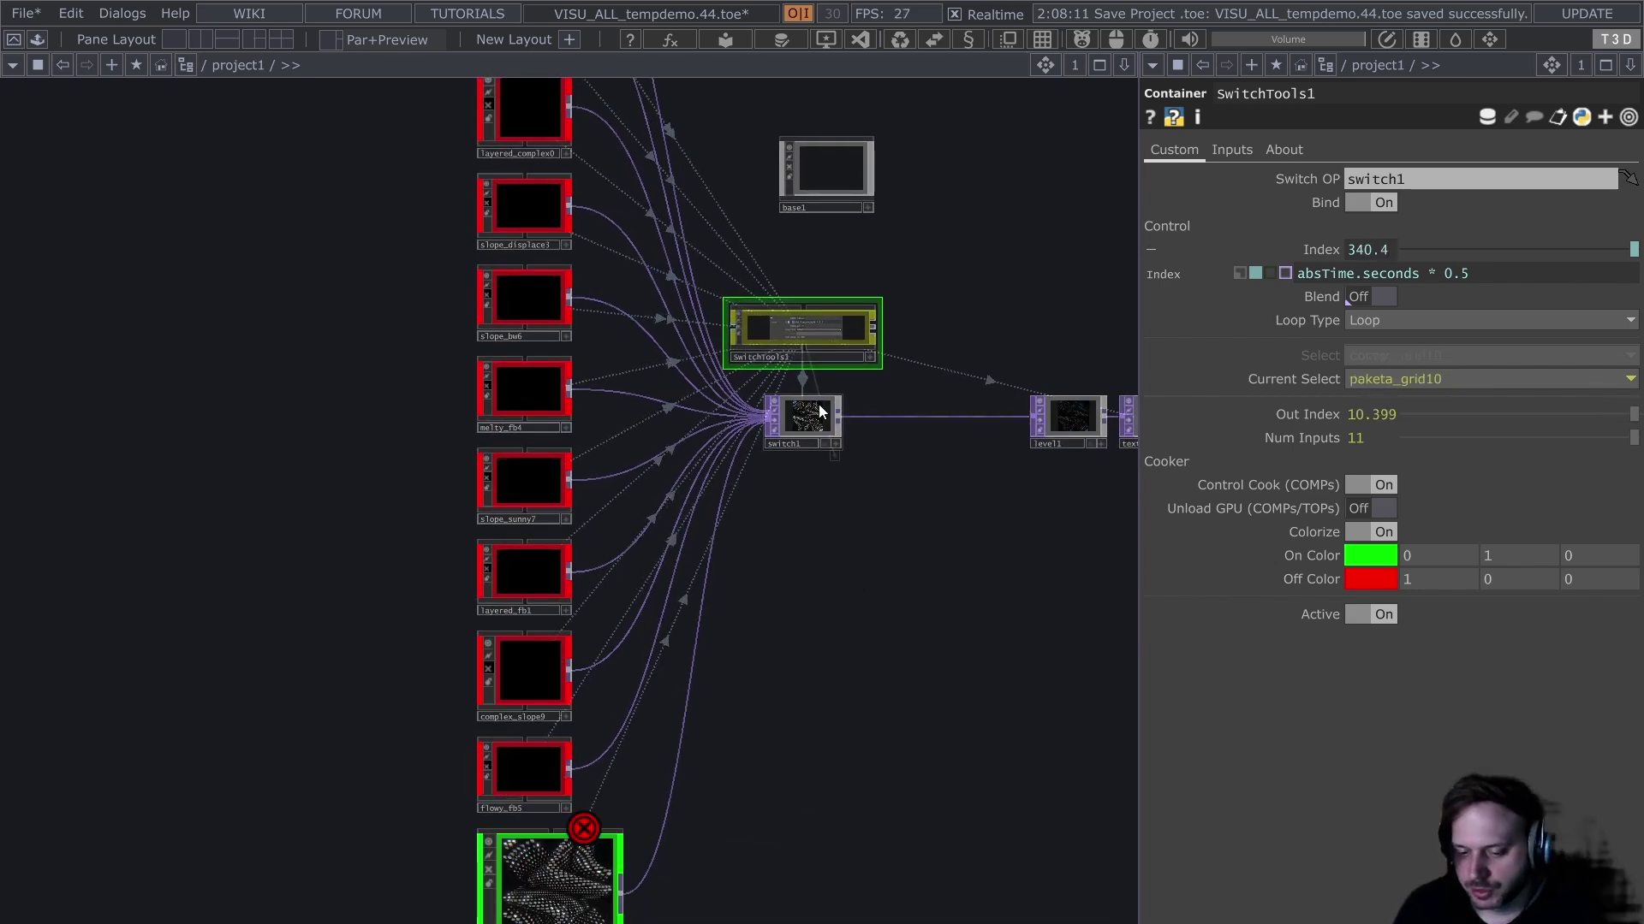
pyautogui.moveTo(807, 521); pyautogui.dragTo(811, 661)
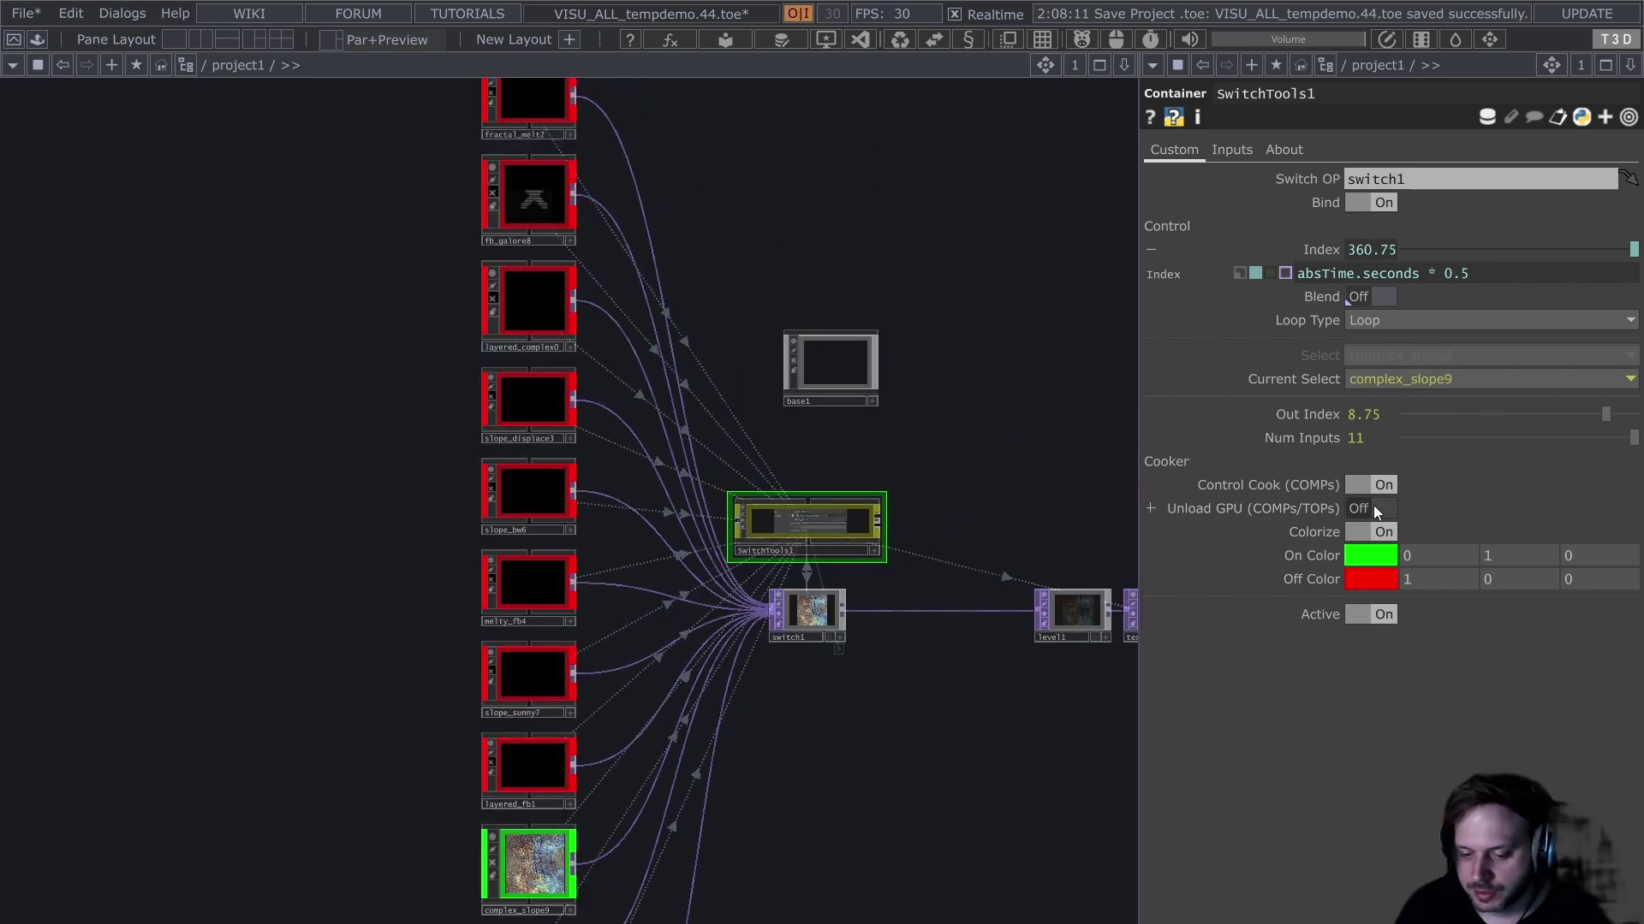
pyautogui.scroll(-3, 1048, 493)
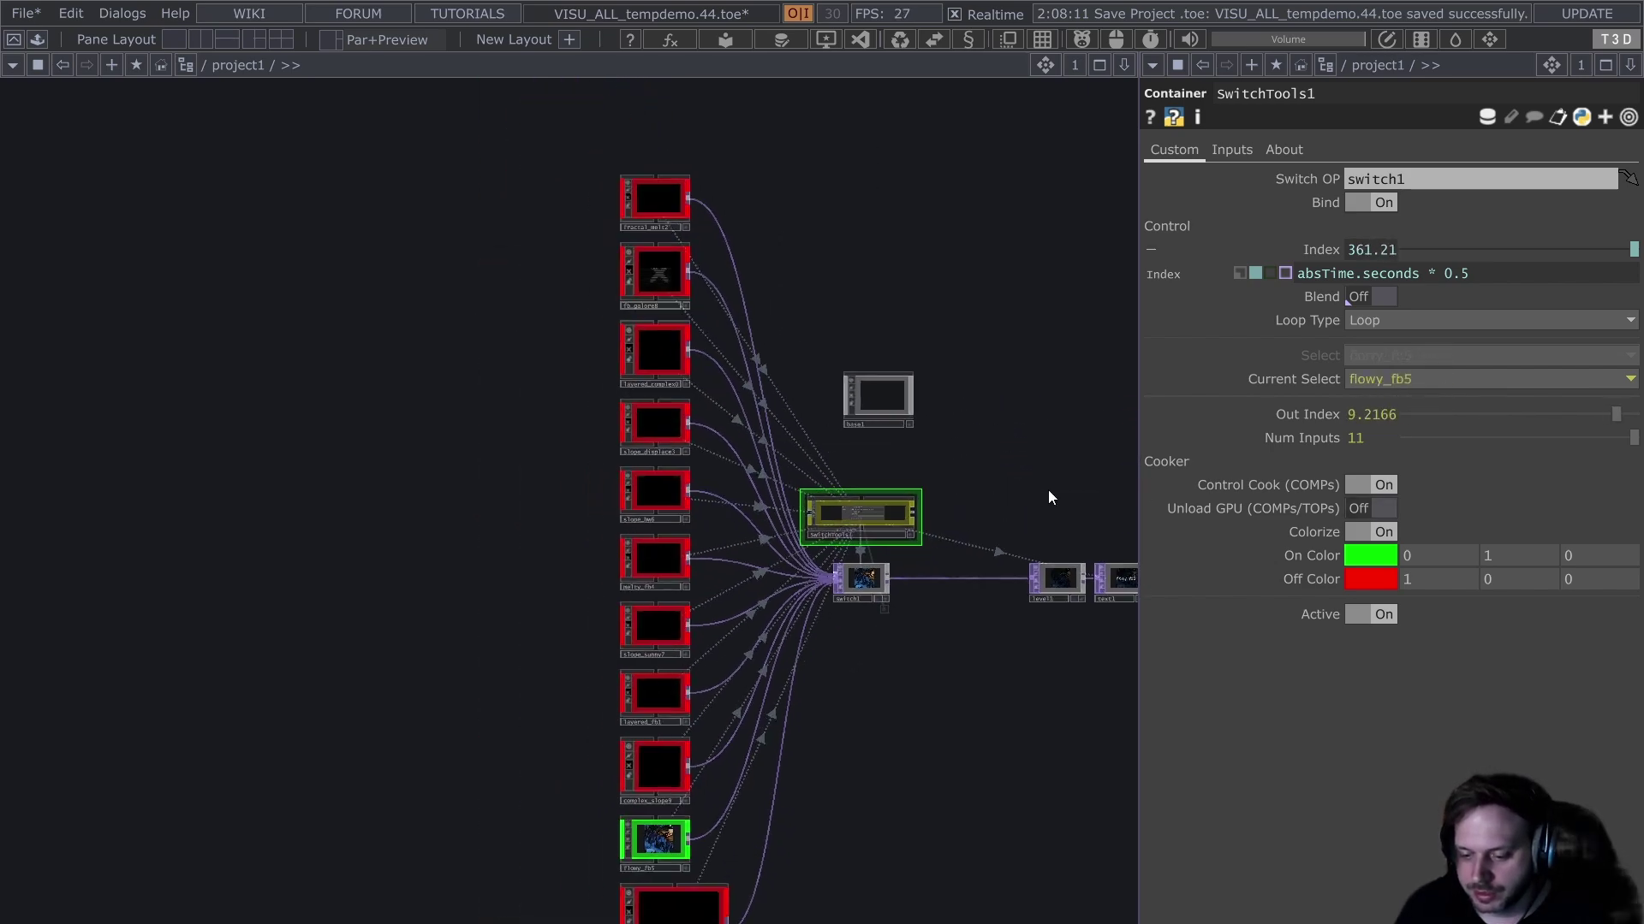
pyautogui.click(1384, 509)
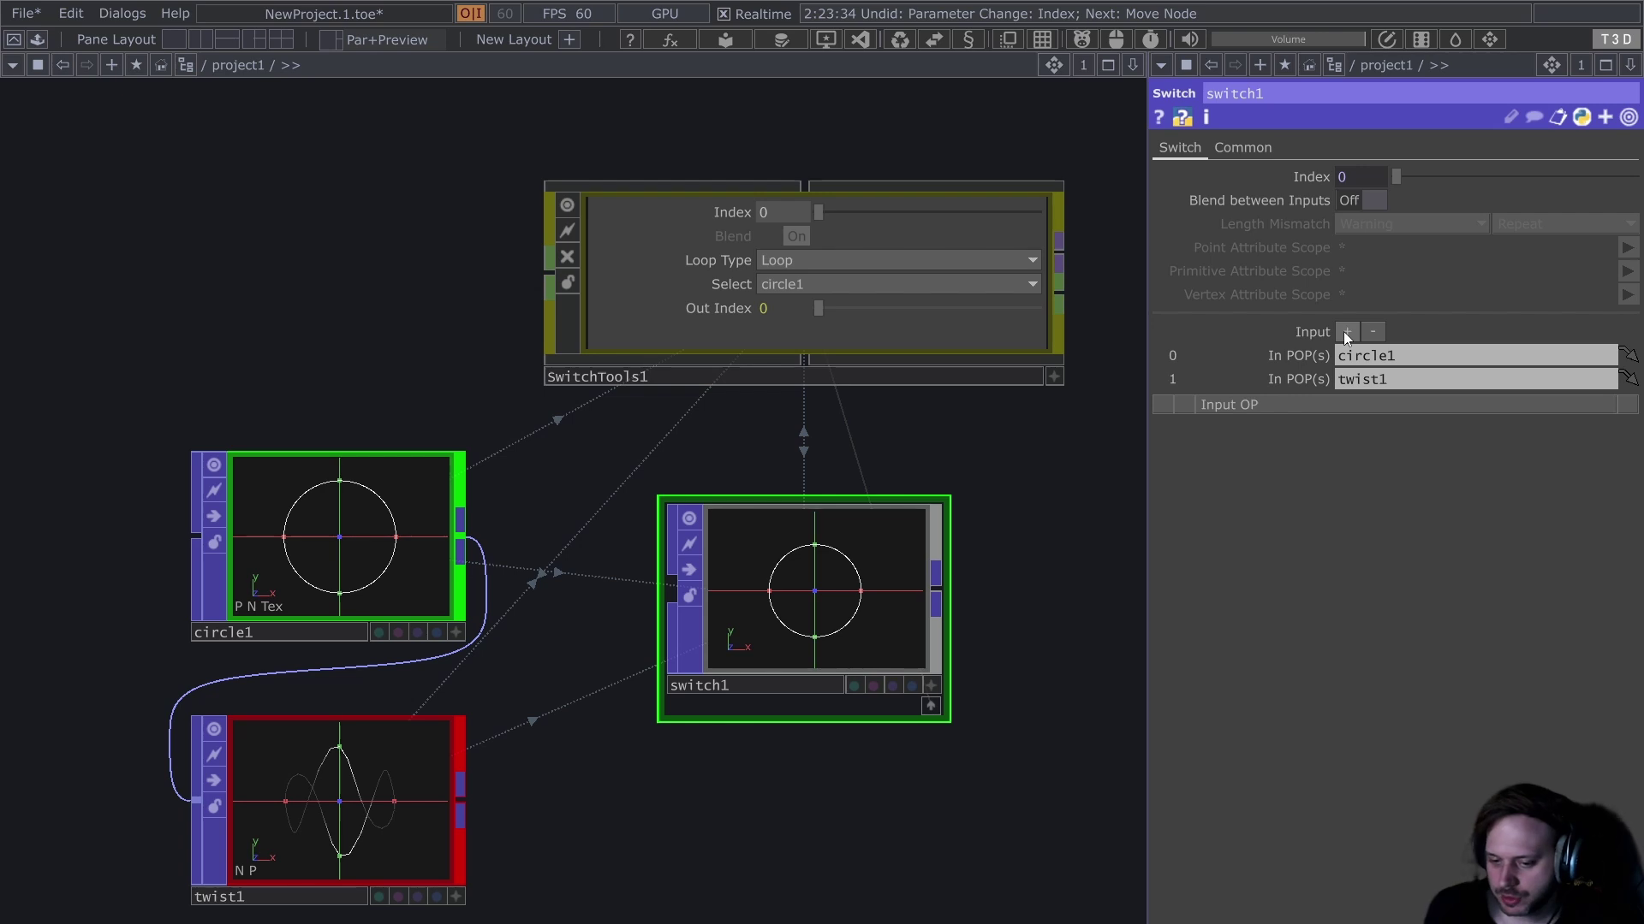
# Step: Set the POP setup's SwitchTools1 Index to 1 to select twist1, and check the result at switch1
pyautogui.click(774, 311)
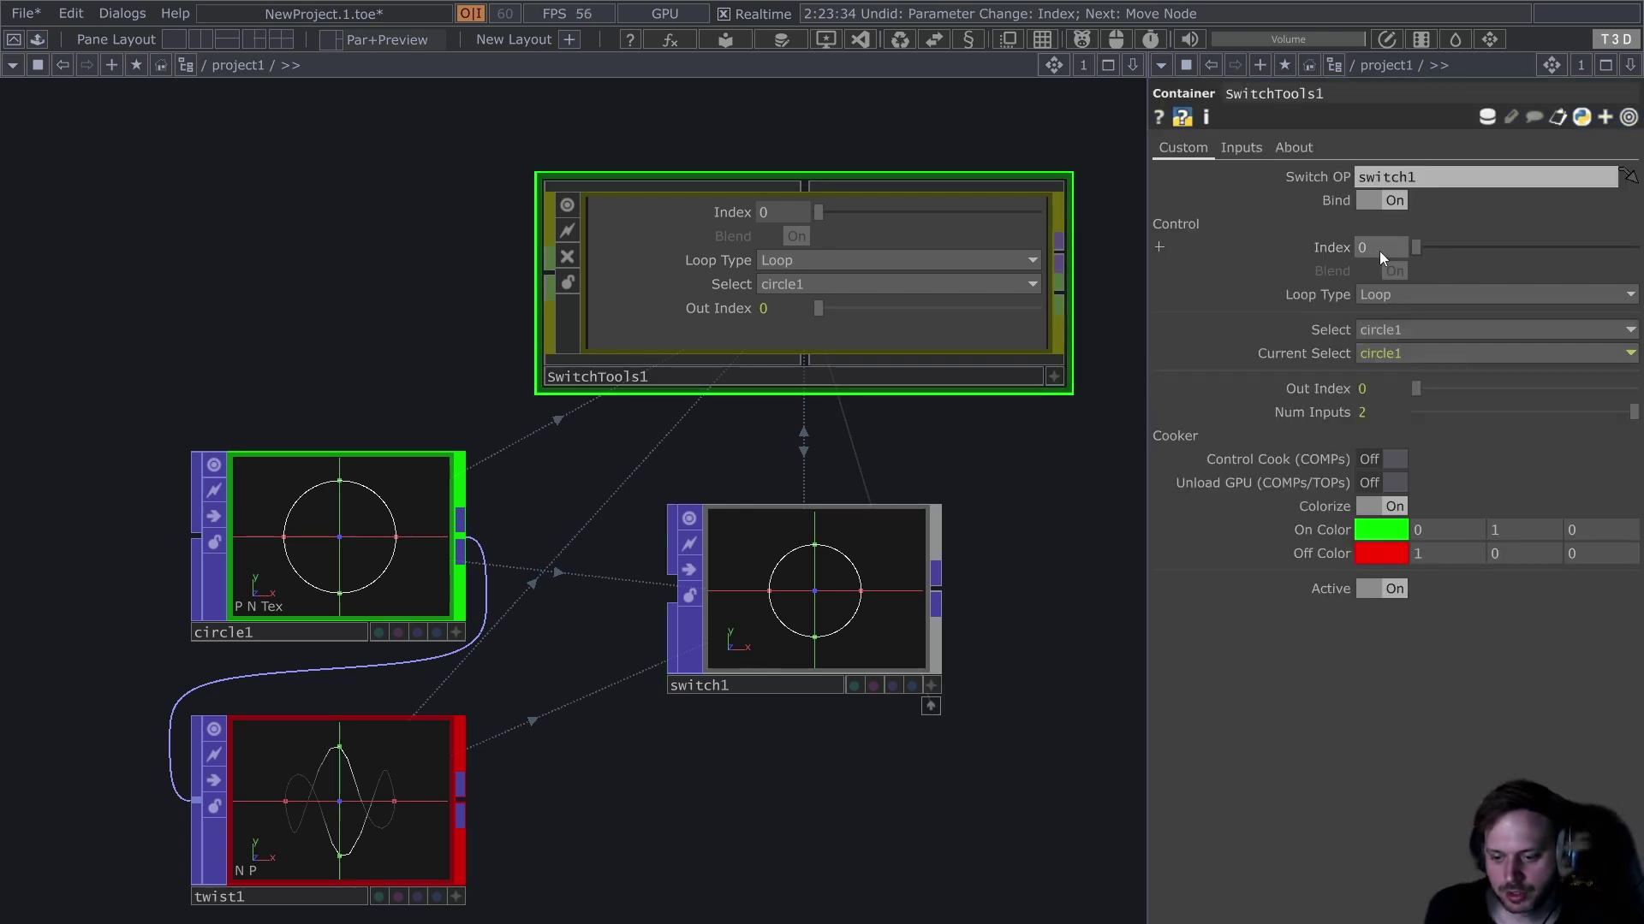
pyautogui.hotkey('ctrl', 'y')
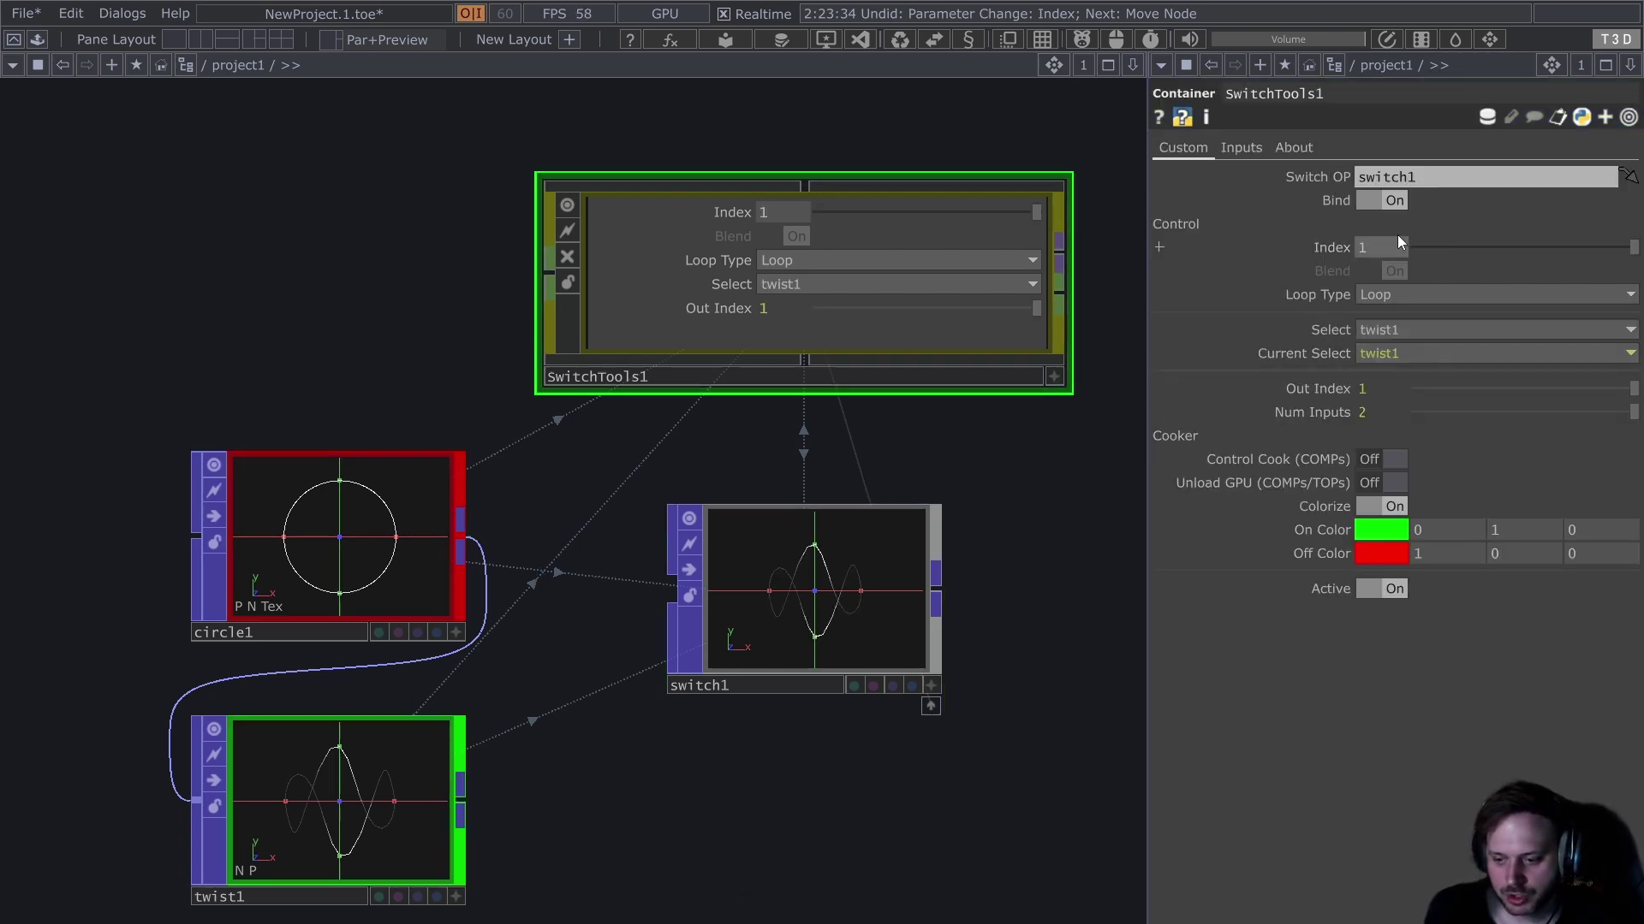
pyautogui.click(799, 536)
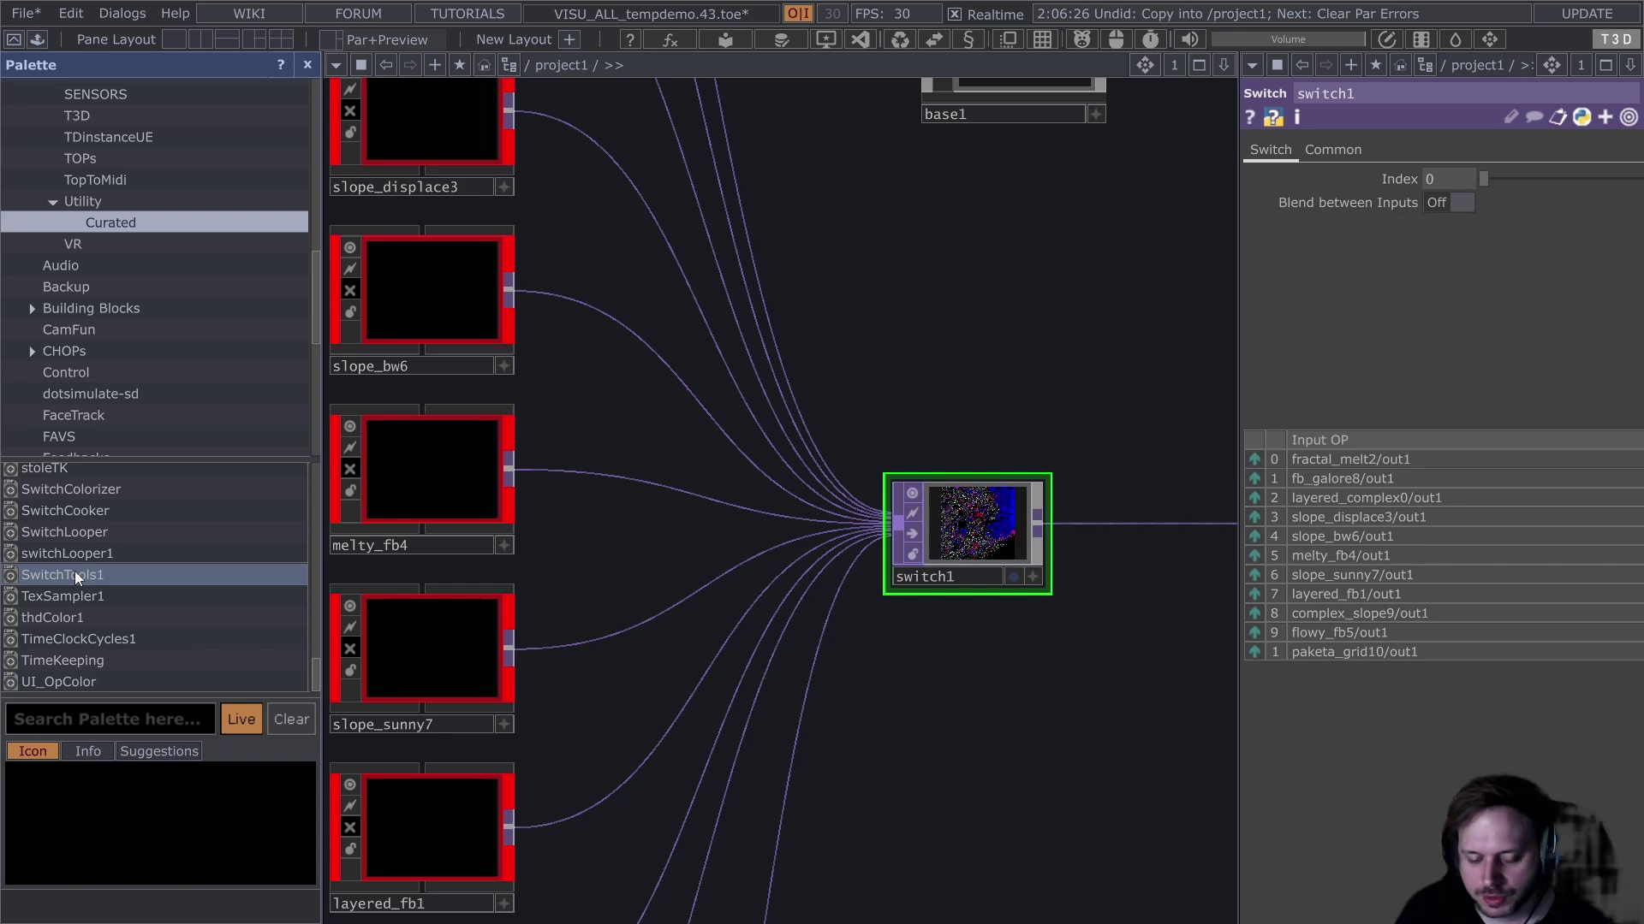
# Step: Add the SwitchTools1 component from the palette above switch1 and assign switch1 as its Switch OP
pyautogui.moveTo(75, 572); pyautogui.dragTo(96, 573)
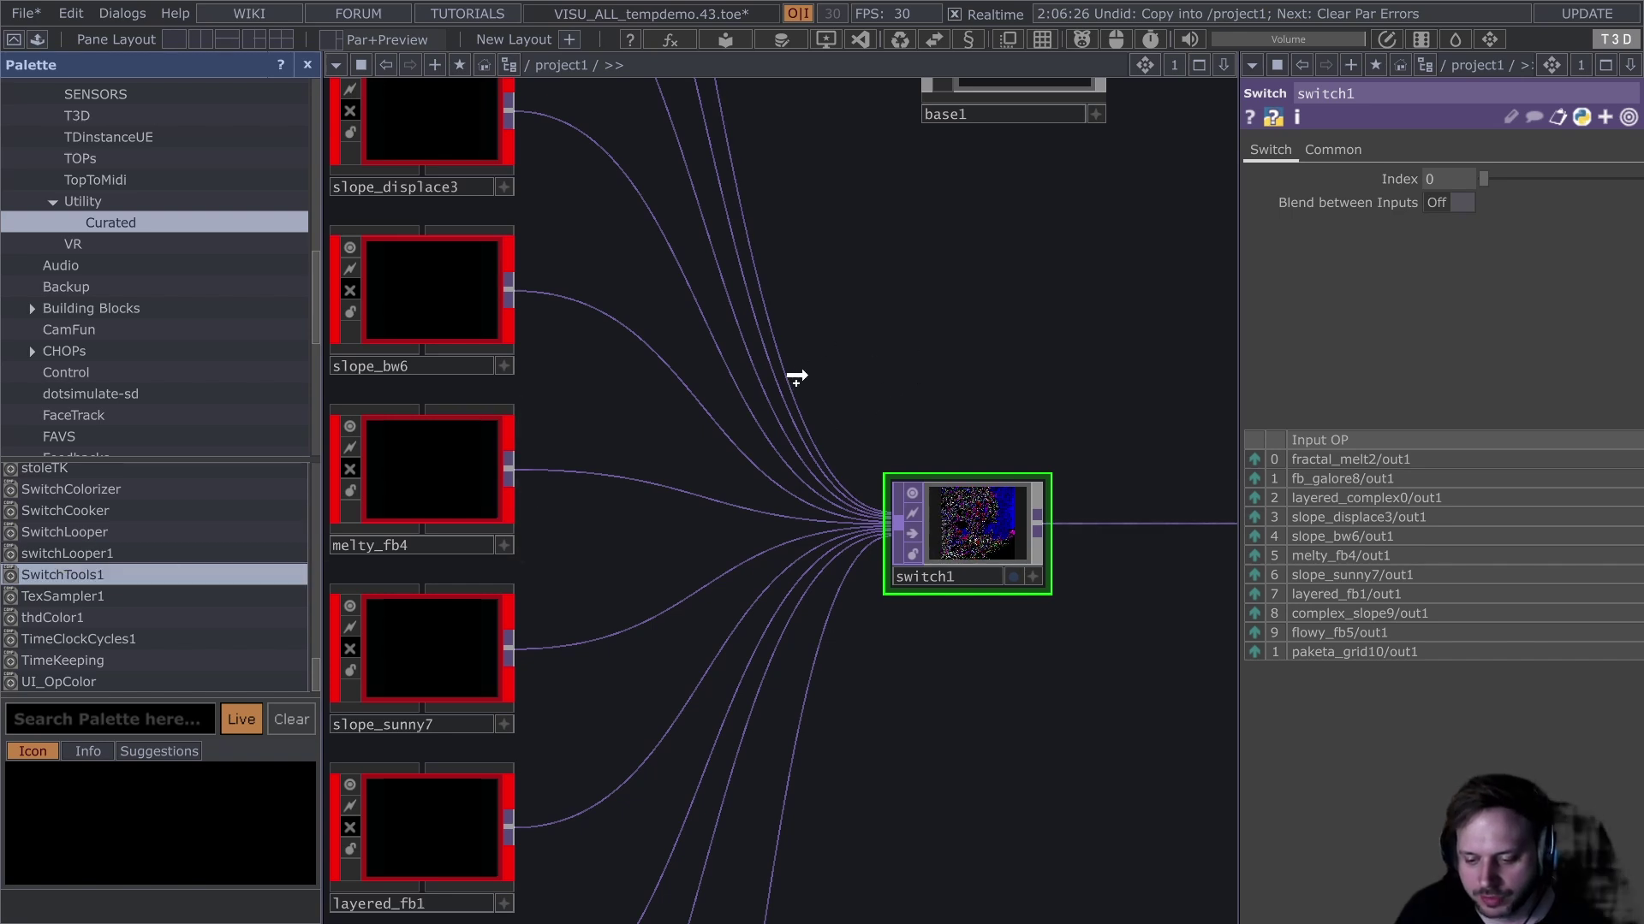
pyautogui.moveTo(796, 376); pyautogui.dragTo(798, 378)
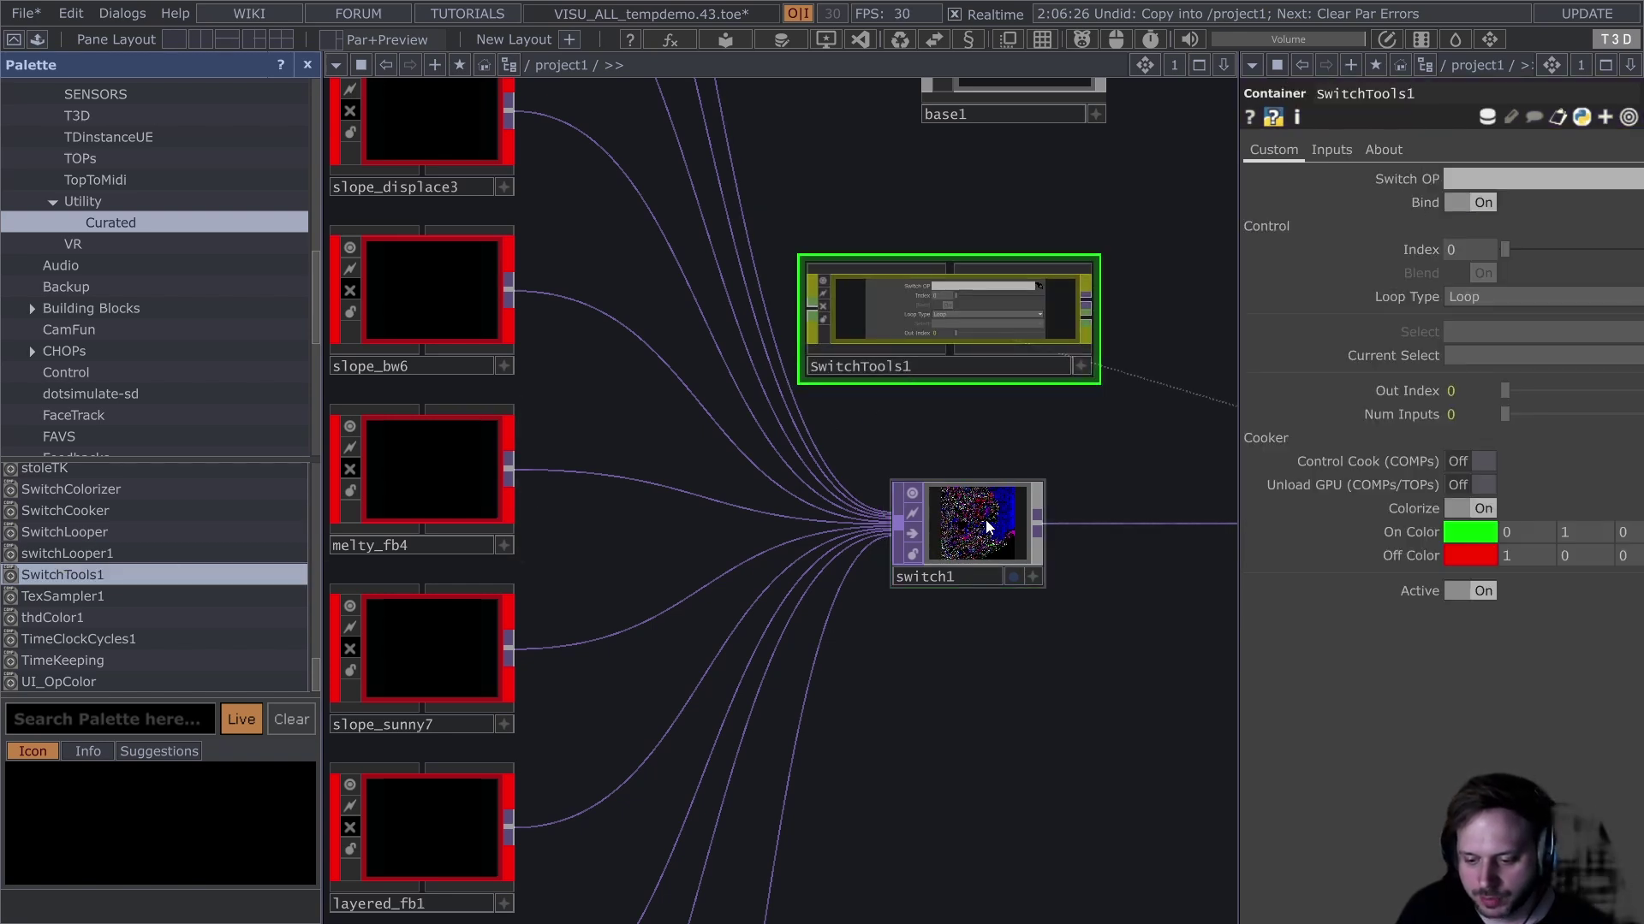
pyautogui.moveTo(986, 526); pyautogui.dragTo(1472, 178)
pyautogui.scroll(3, 1066, 361)
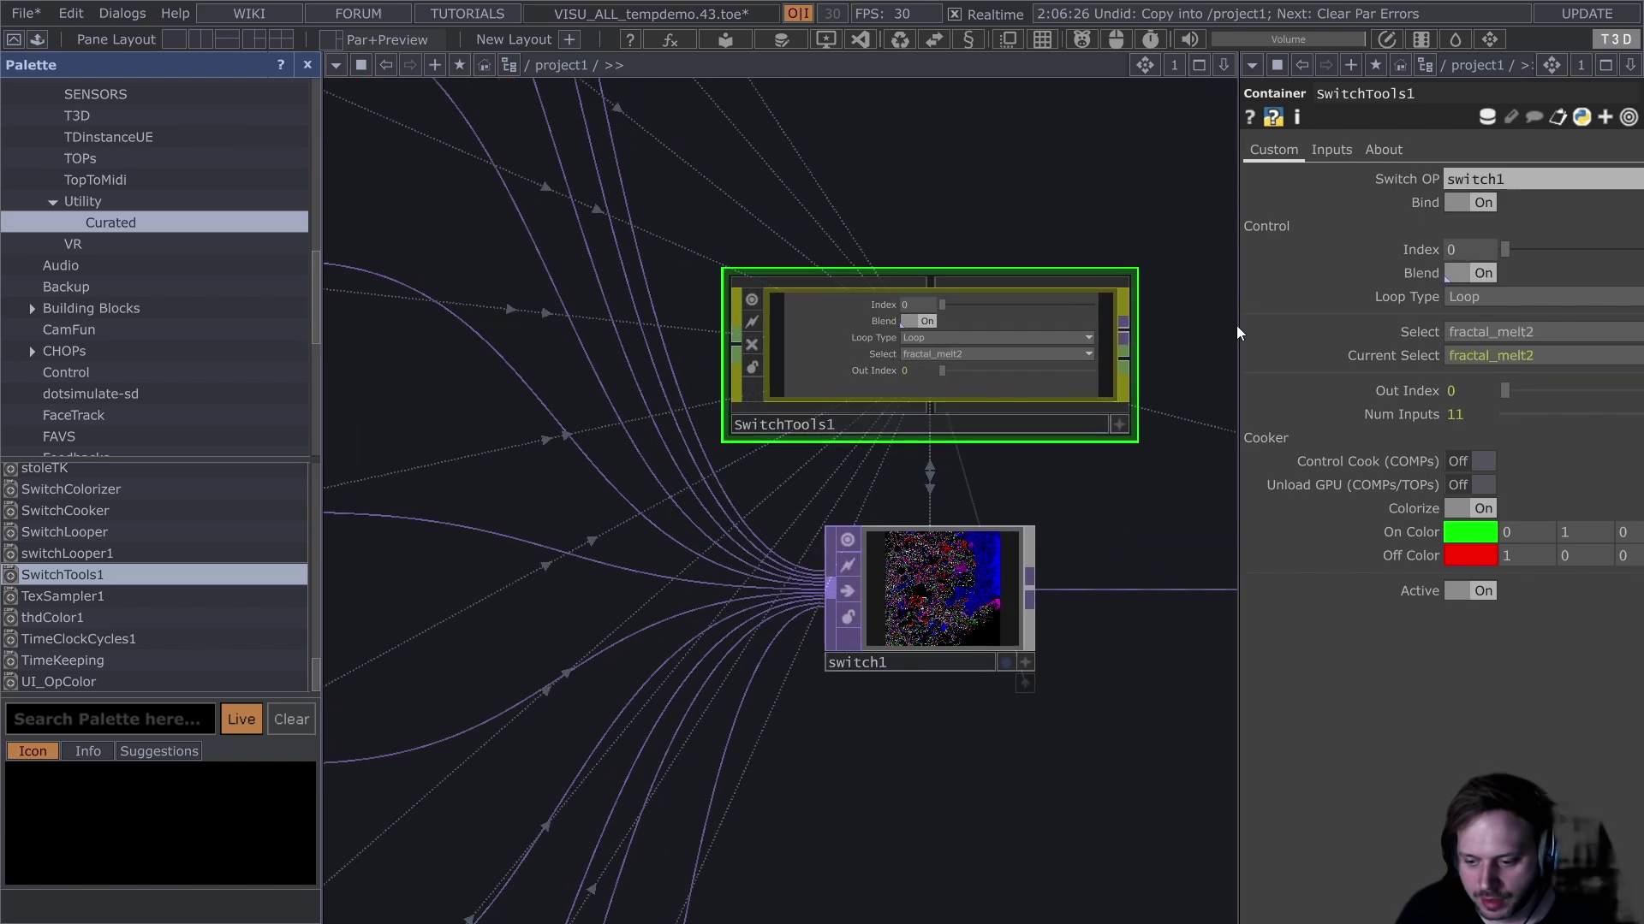
pyautogui.moveTo(1482, 240); pyautogui.dragTo(1489, 233, button='middle')
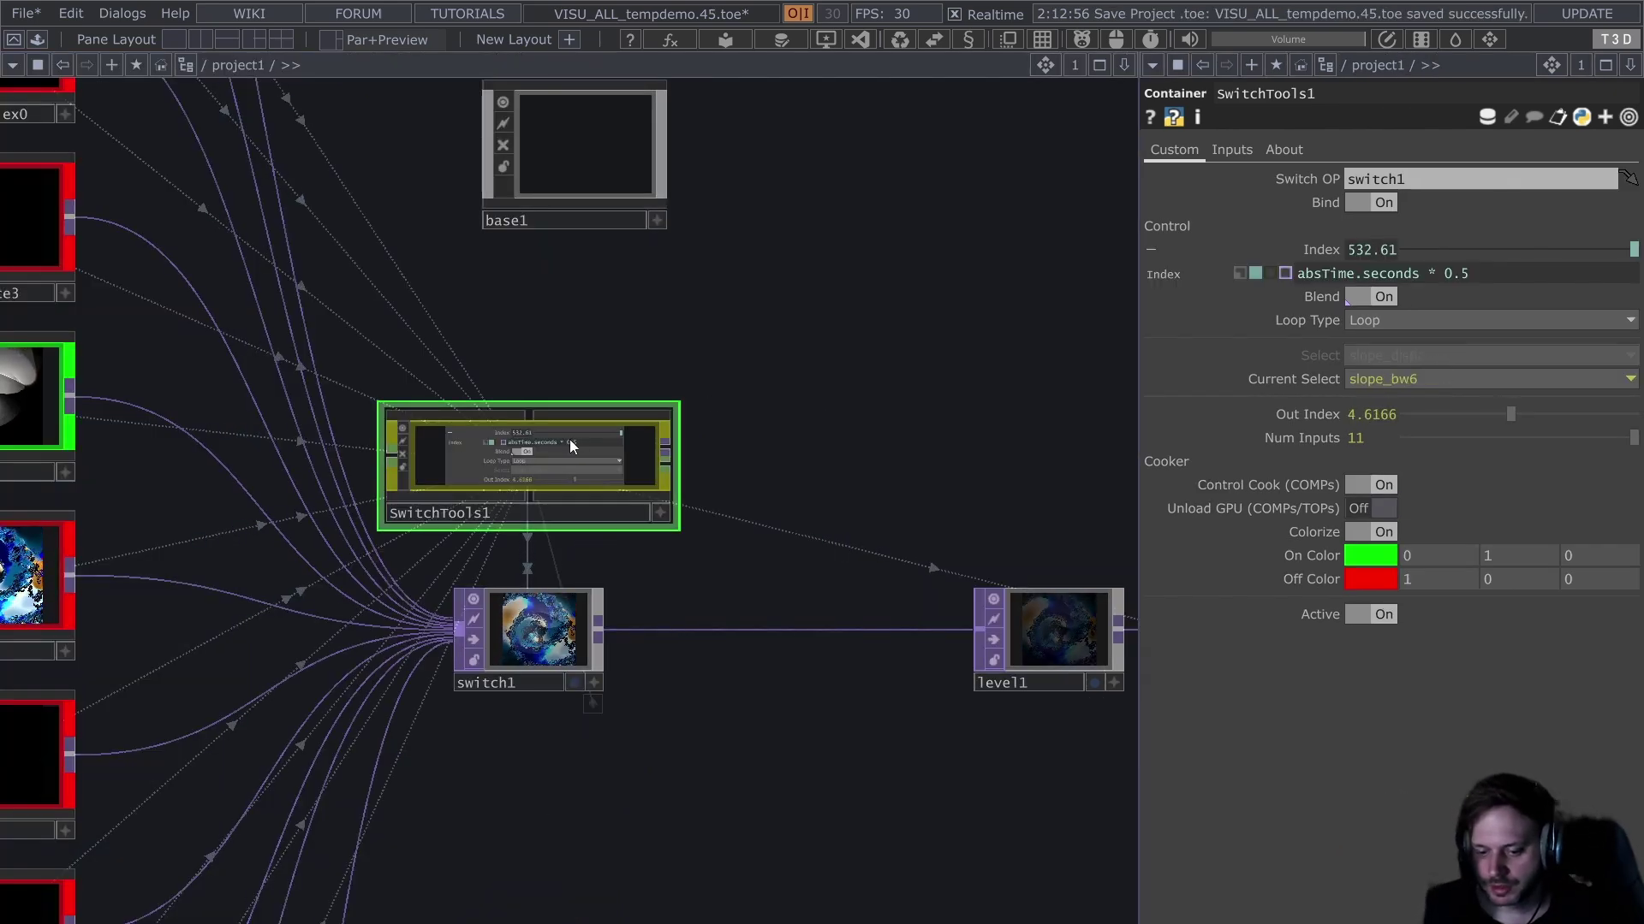
# Step: Enter the SwitchTools1 network and open its ExtSwitchTools script in the external code editor
pyautogui.press('i')
pyautogui.scroll(8, 454, 403)
pyautogui.scroll(2, 354, 465)
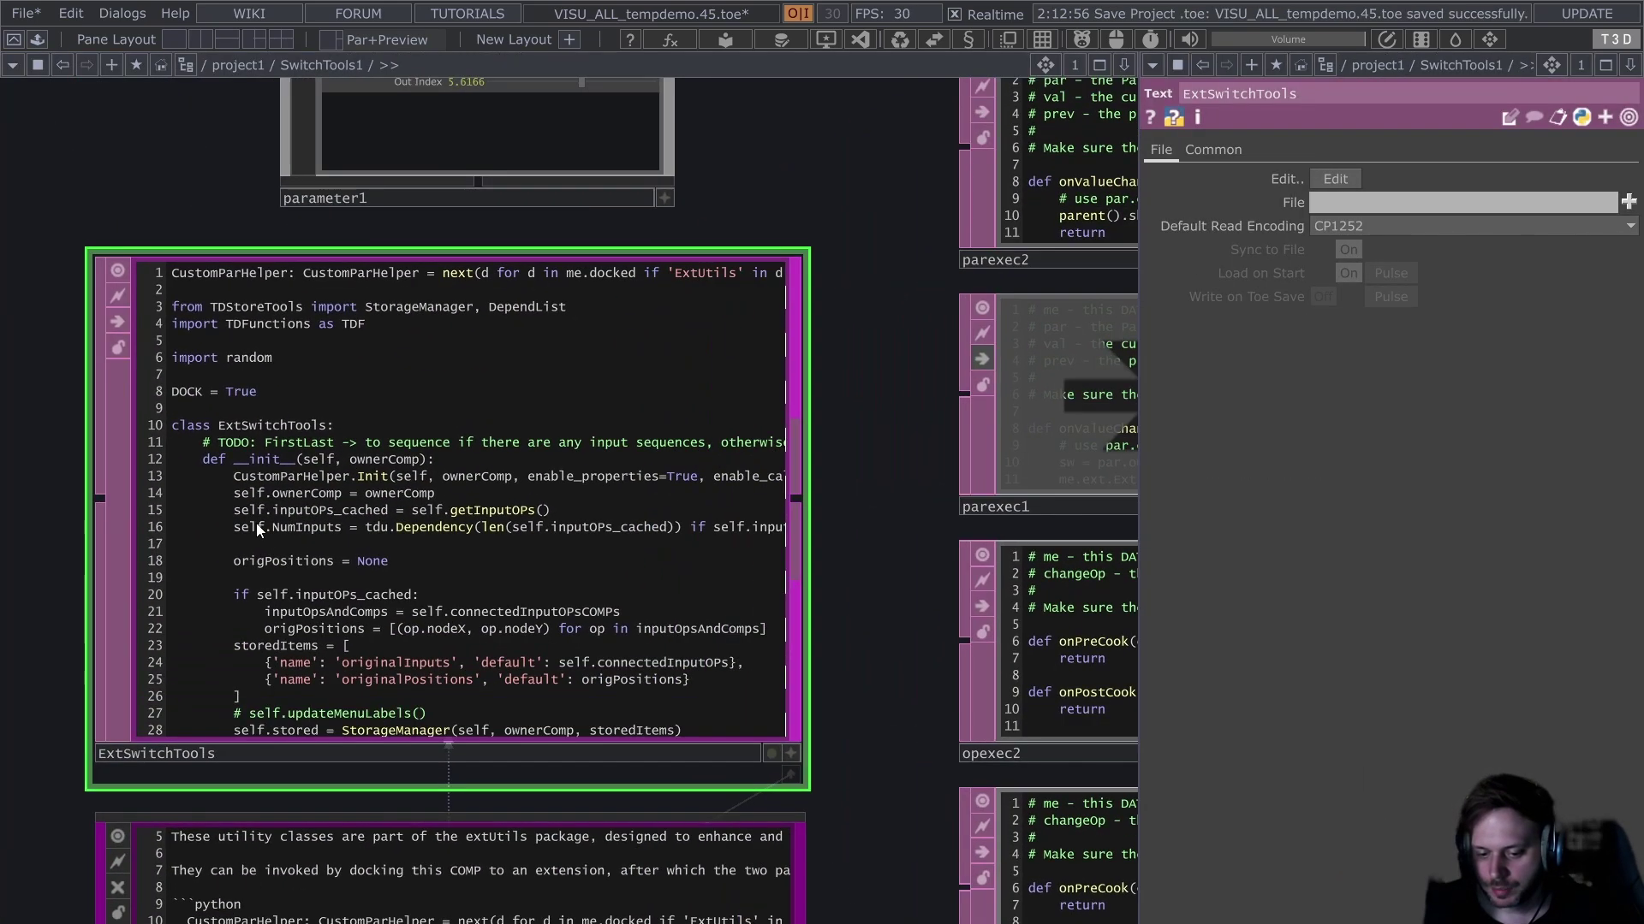
pyautogui.hotkey('ctrl', 'e')
# Step: Examine the input reordering, renaming and alignment methods in the ExtSwitchTools script in Cursor
pyautogui.scroll(-5, 562, 421)
pyautogui.scroll(8, 814, 617)
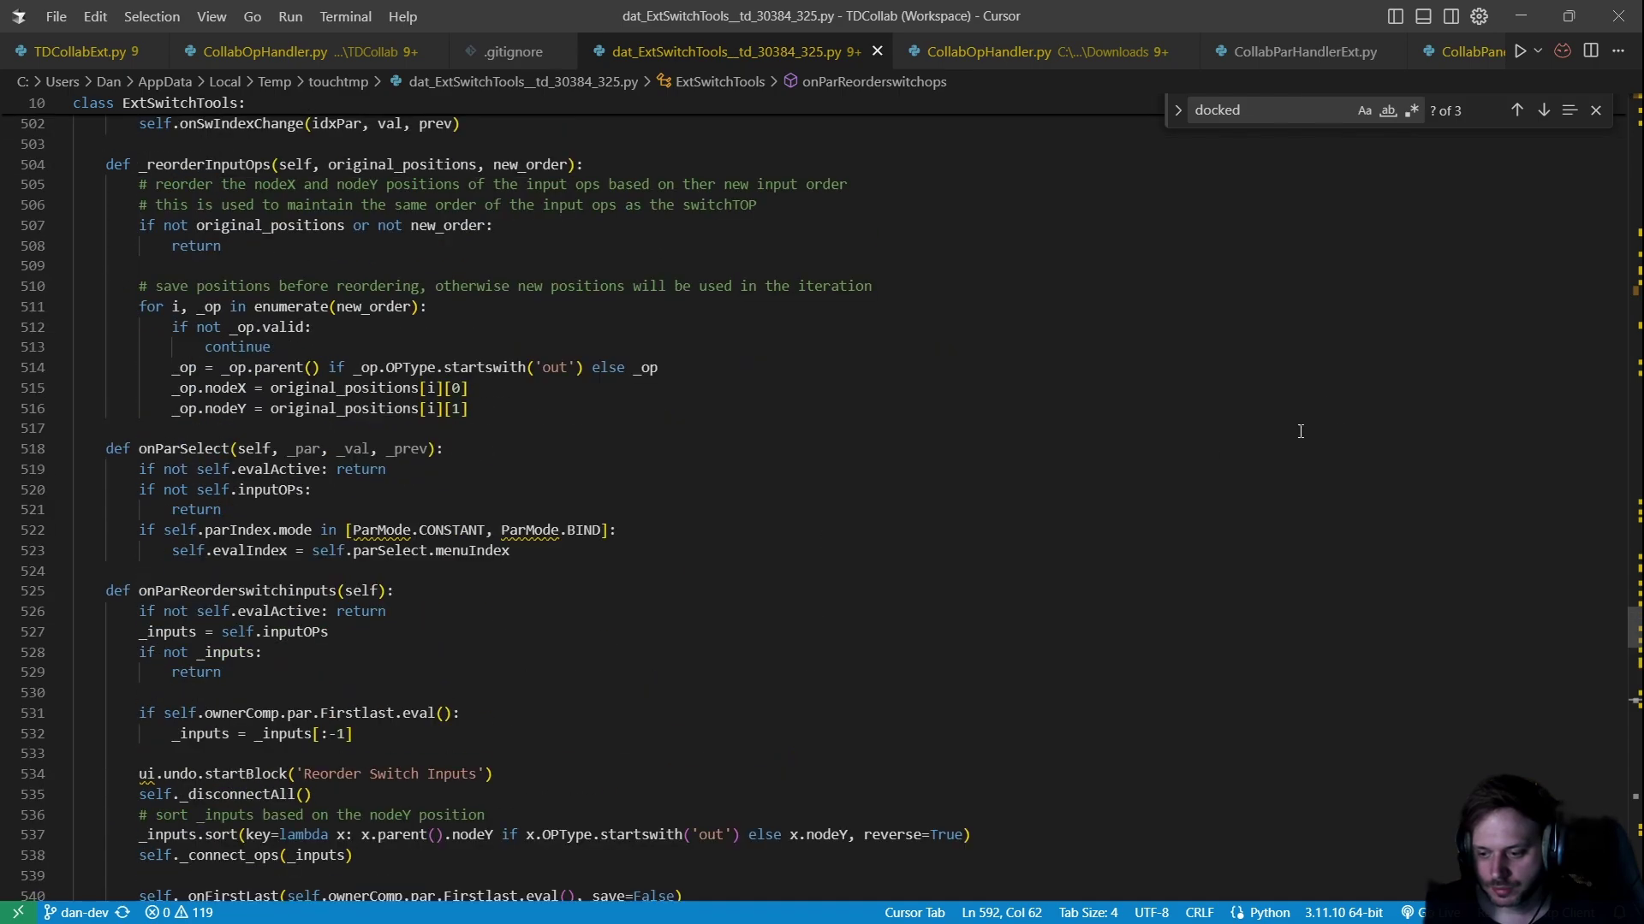
pyautogui.scroll(-20, 1302, 429)
pyautogui.scroll(-17, 1022, 534)
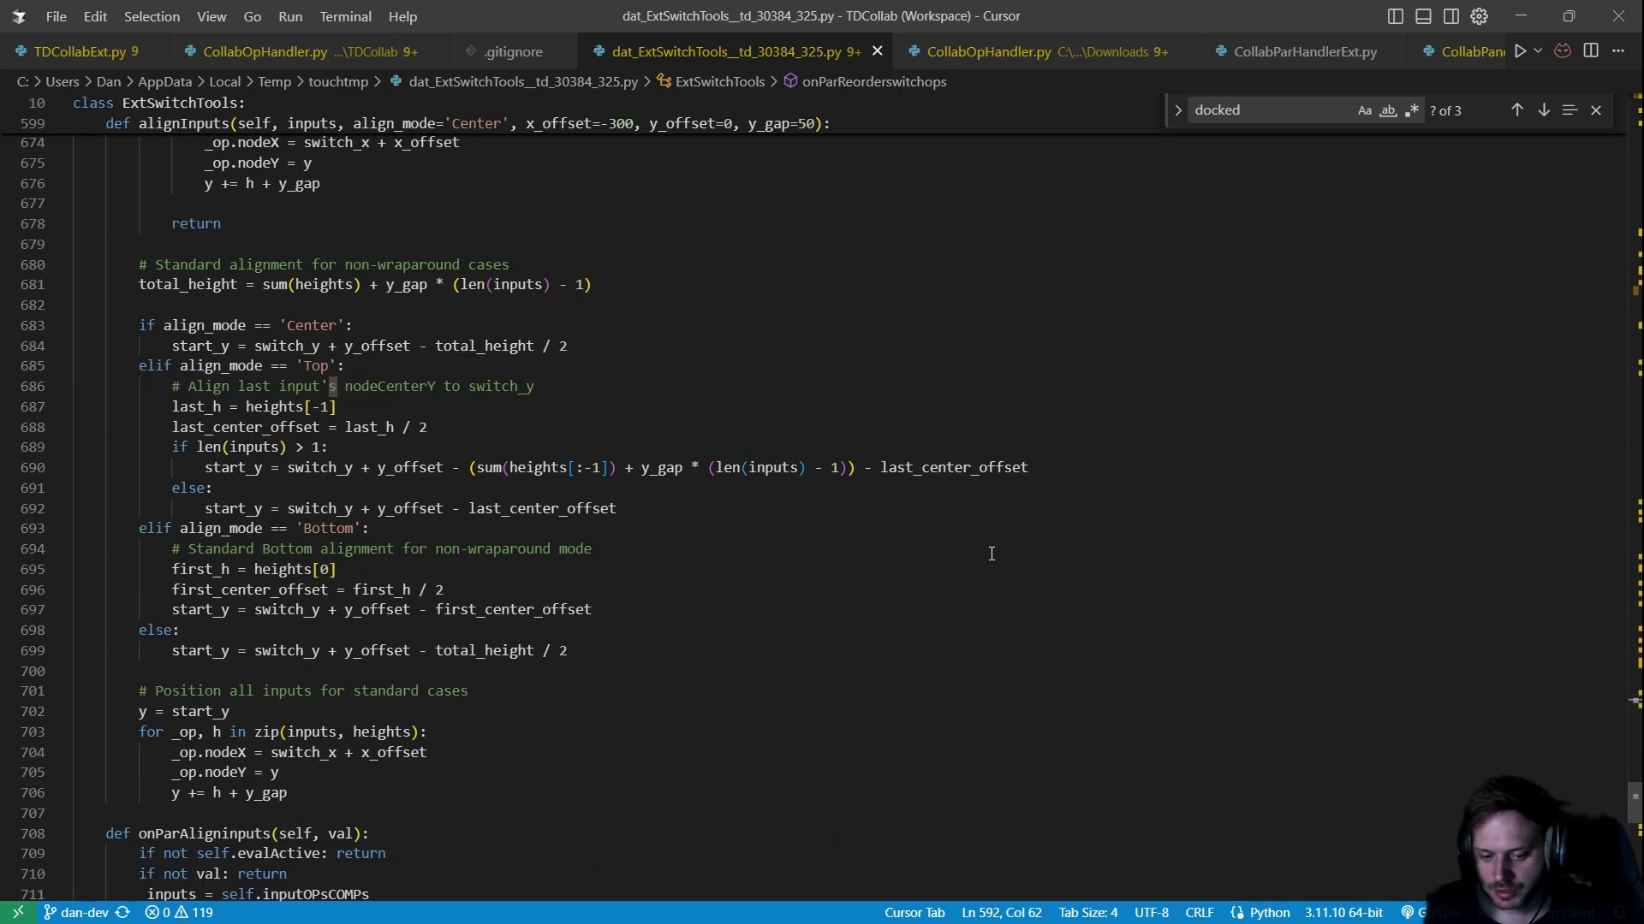
pyautogui.scroll(20, 991, 553)
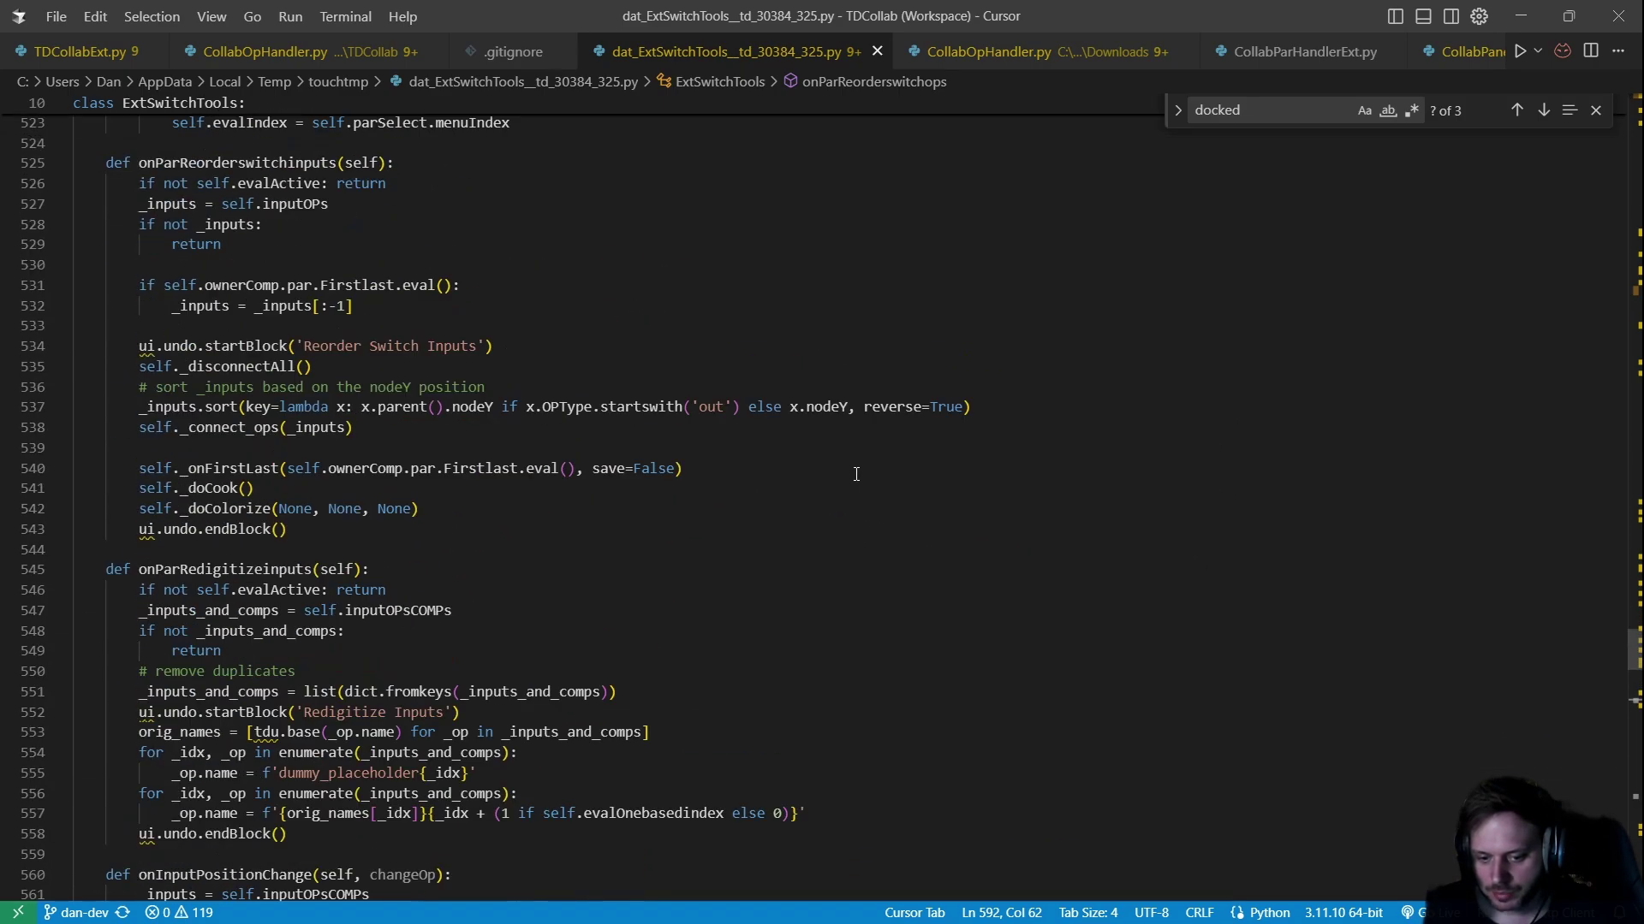
pyautogui.scroll(4, 942, 497)
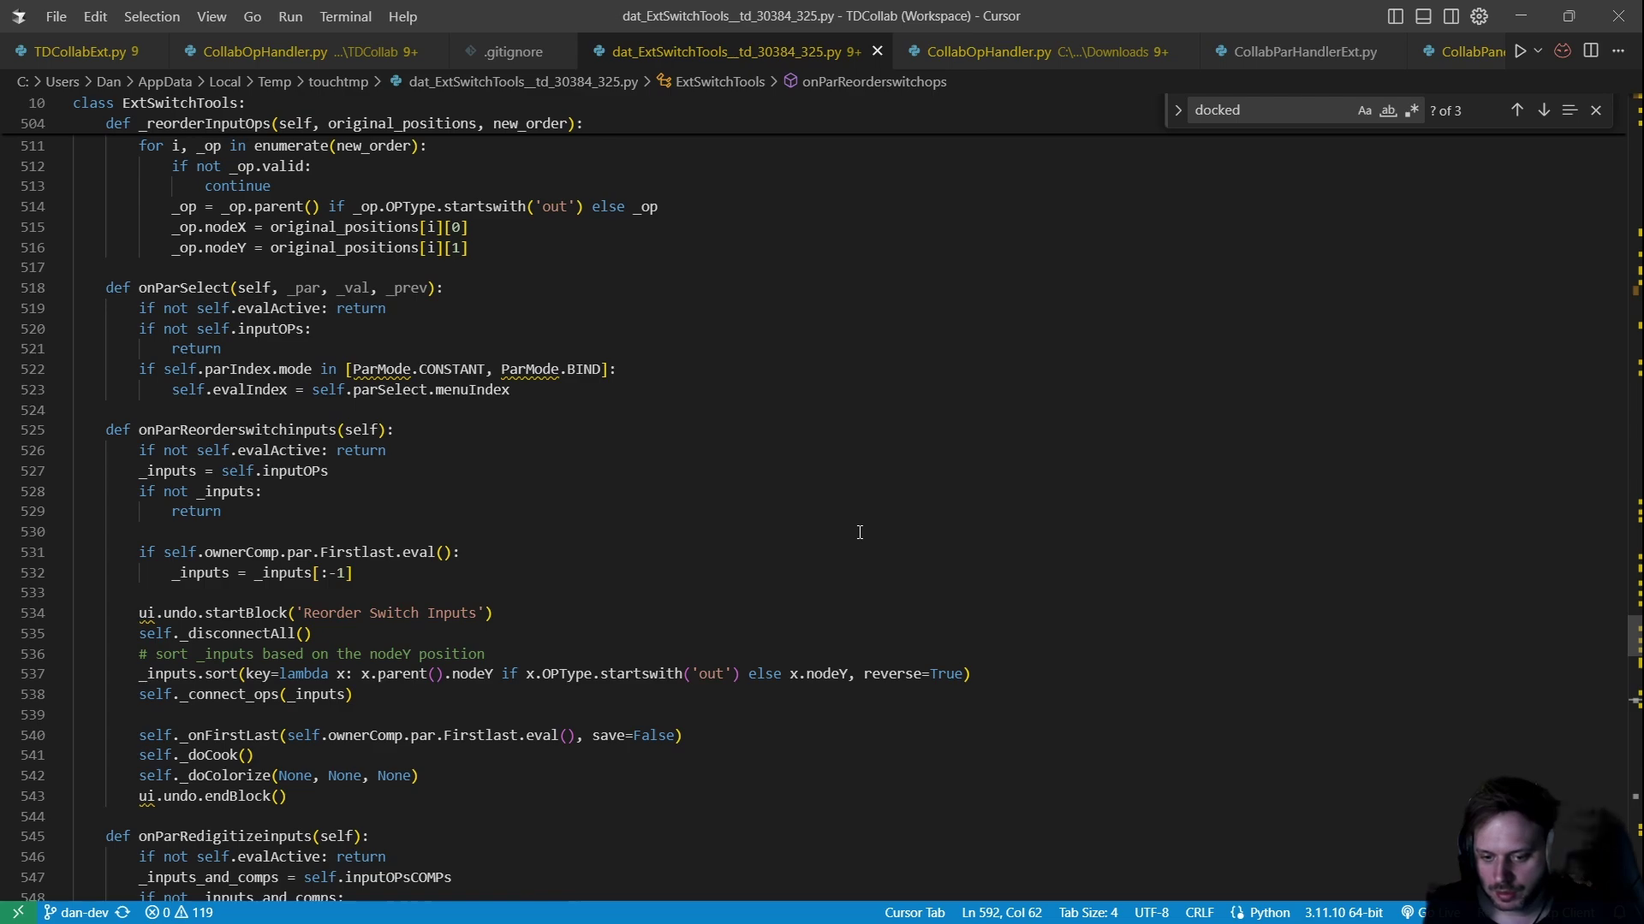
# Step: Switch back to TouchDesigner, return to the project1 network, and inspect SwitchTools1
pyautogui.hotkey('alt', 'Tab')
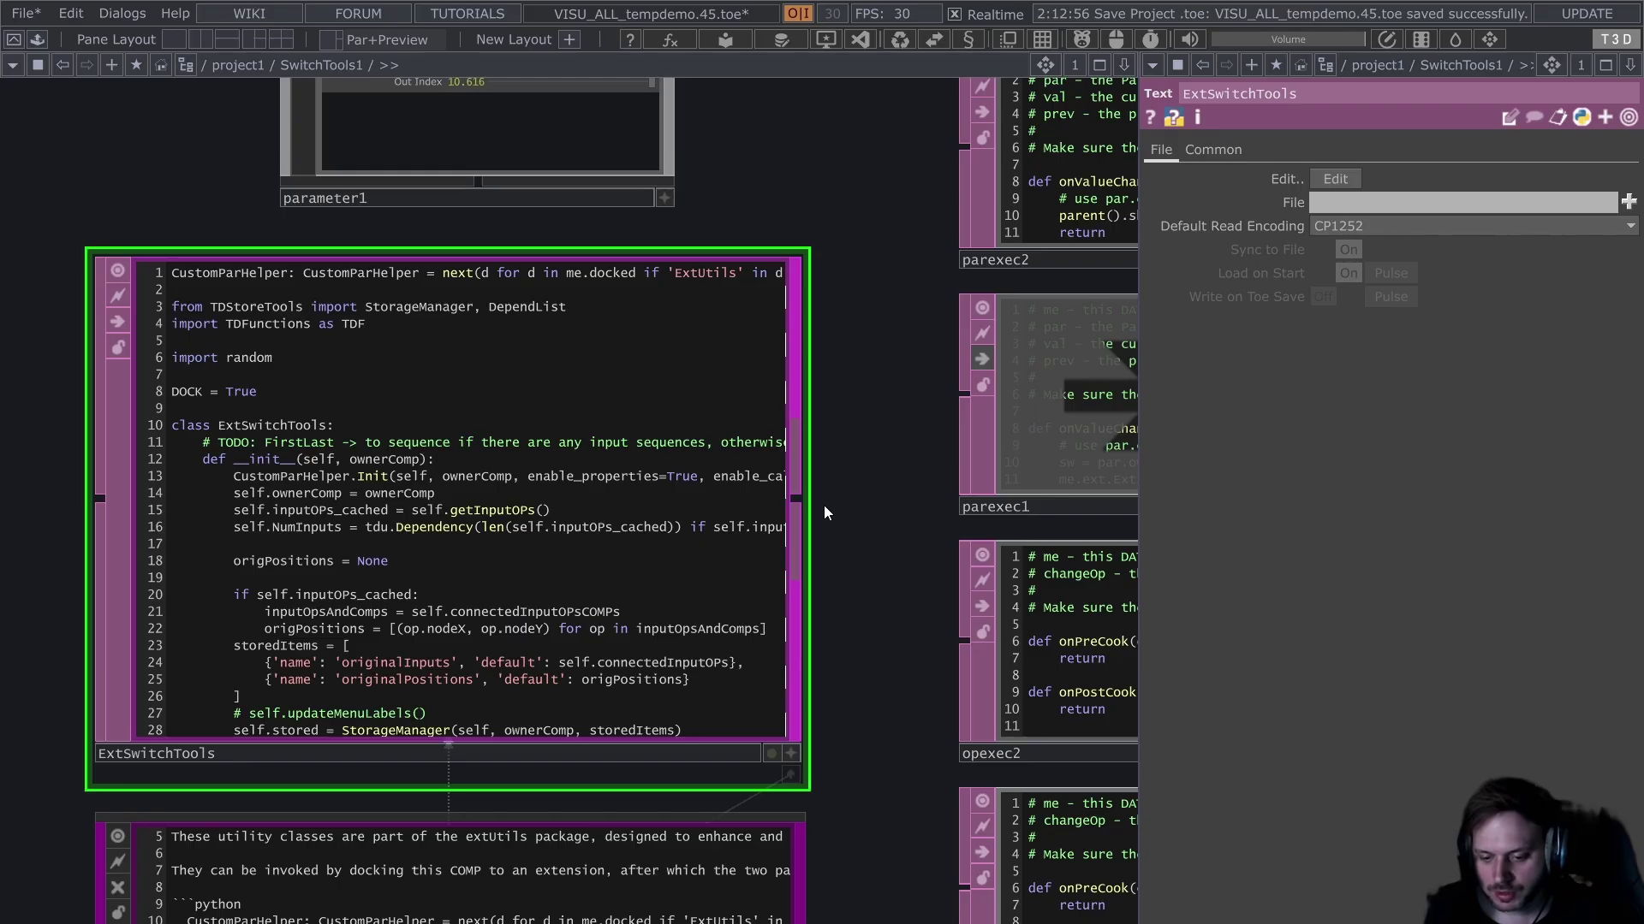
pyautogui.press('u')
pyautogui.click(560, 460)
pyautogui.middleClick(548, 453)
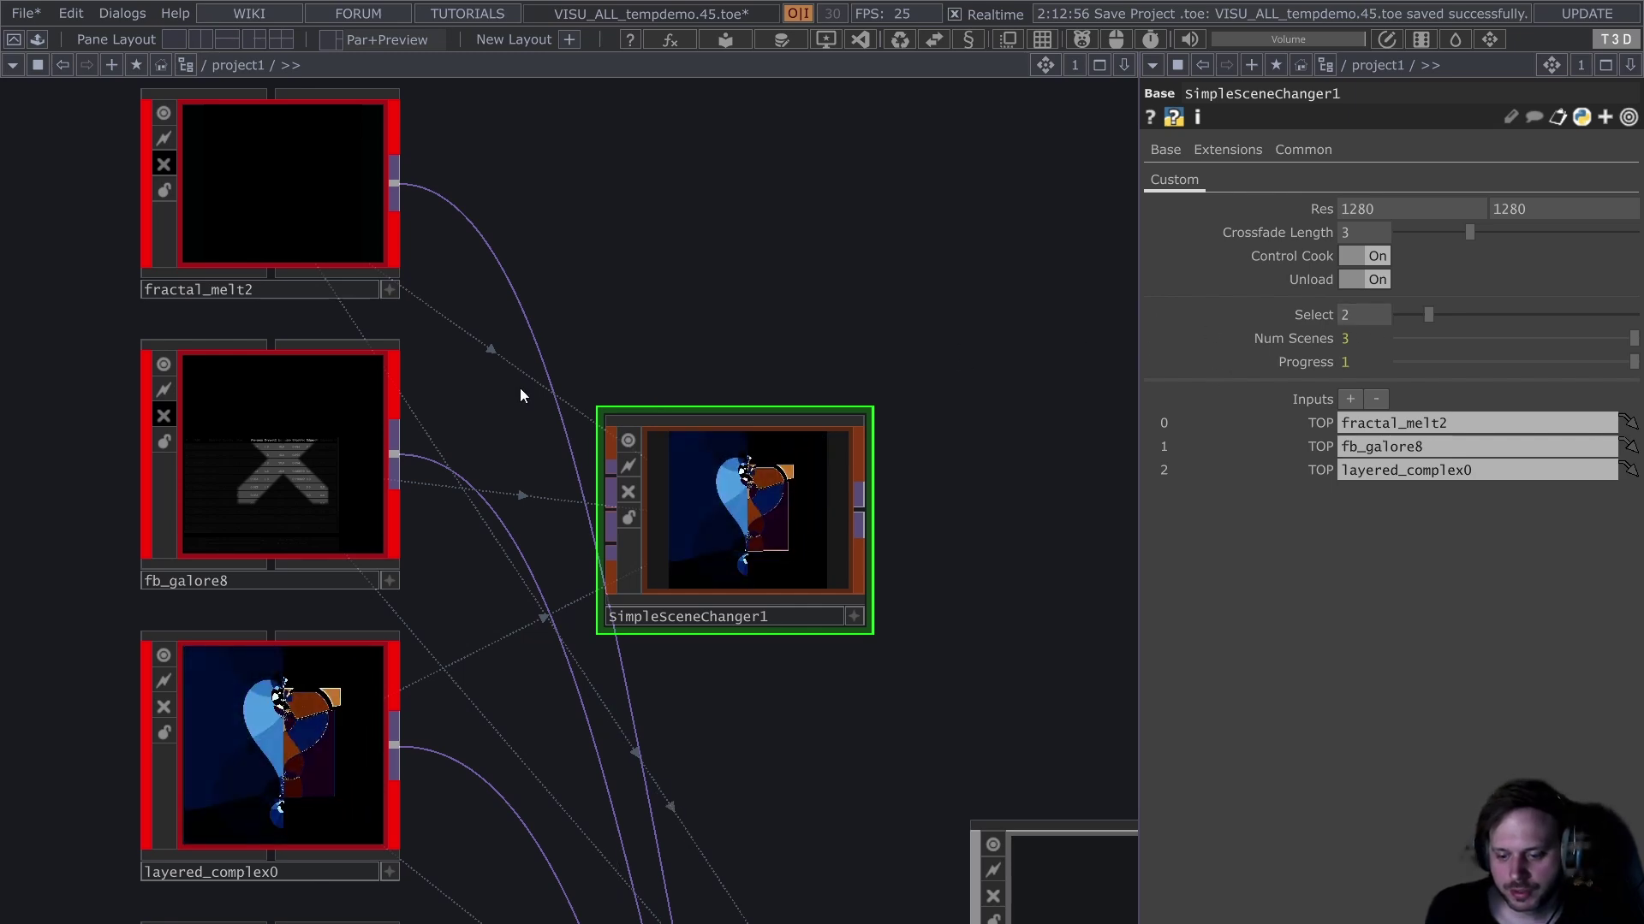
# Step: Review SimpleSceneChanger1 with its three input scenes and set its Select value to 0
pyautogui.scroll(-5, 565, 555)
pyautogui.scroll(6, 647, 598)
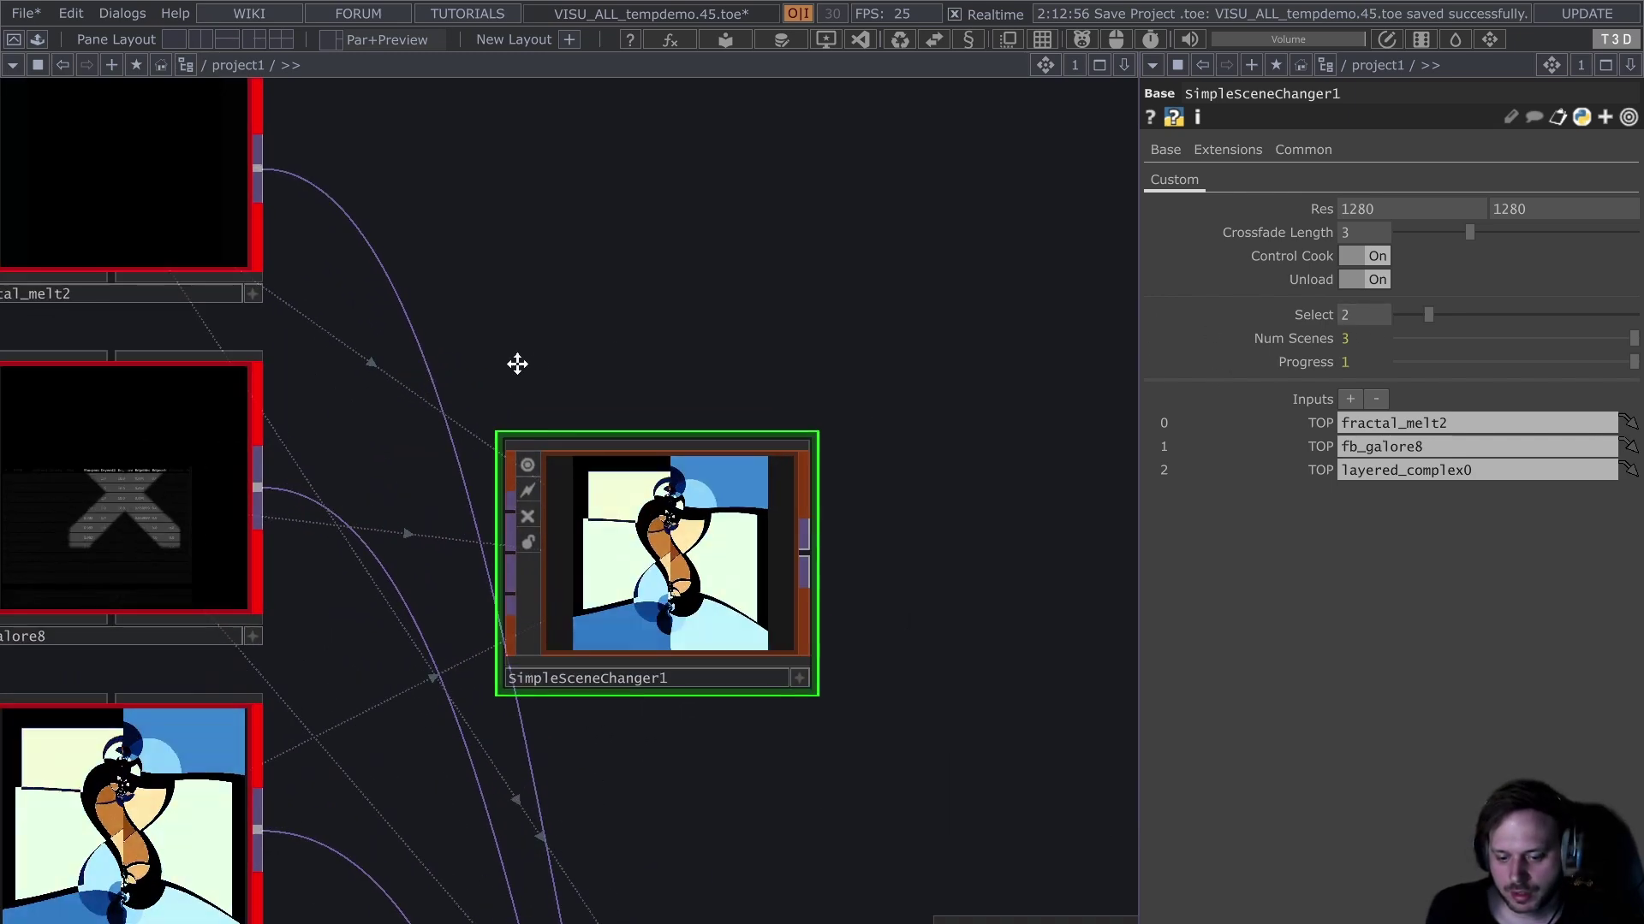
pyautogui.moveTo(517, 364); pyautogui.dragTo(683, 435)
pyautogui.scroll(-3, 799, 491)
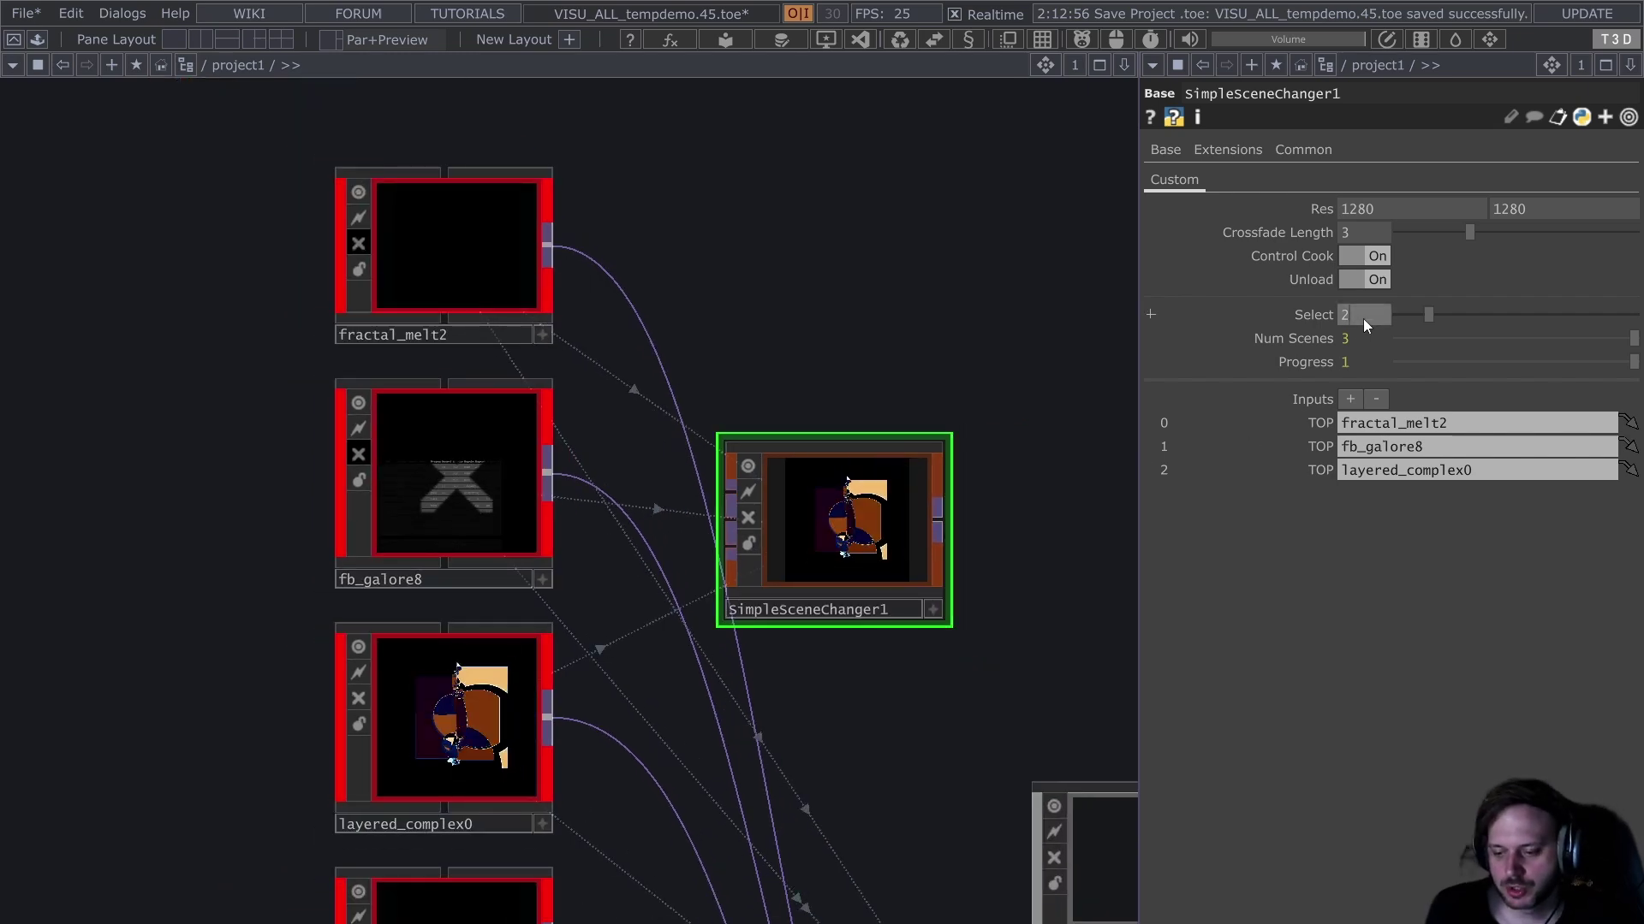
pyautogui.write('0')
pyautogui.click(923, 278)
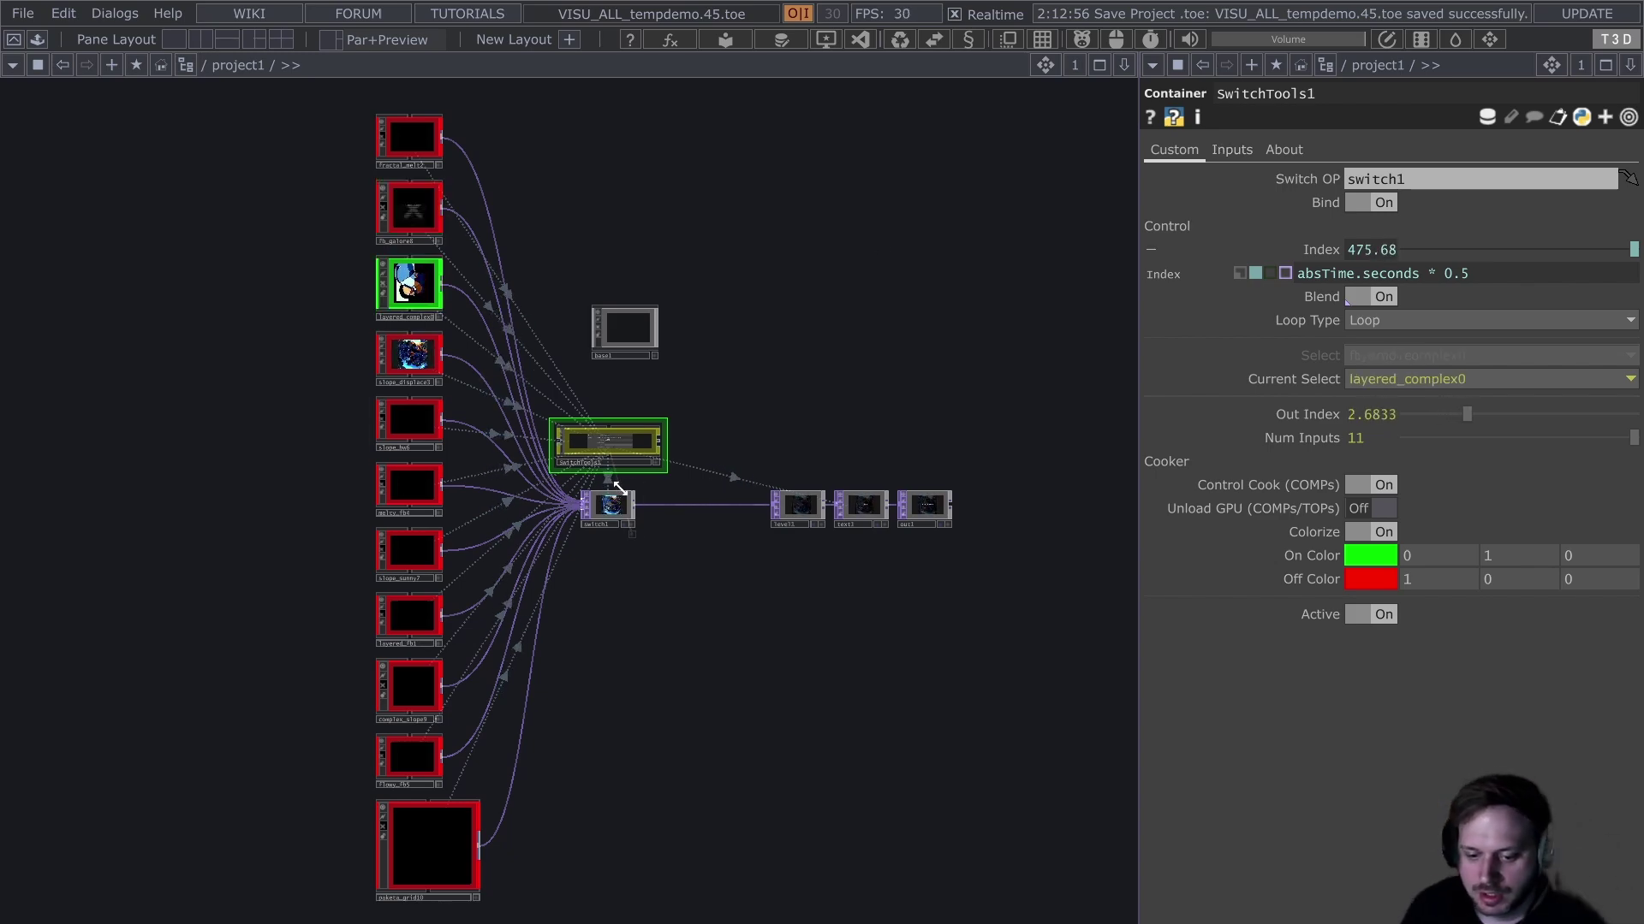
# Step: Set SwitchTools1's Loop Type to Zigzag on the node's own viewer and deactivate the viewer
pyautogui.scroll(4, 619, 488)
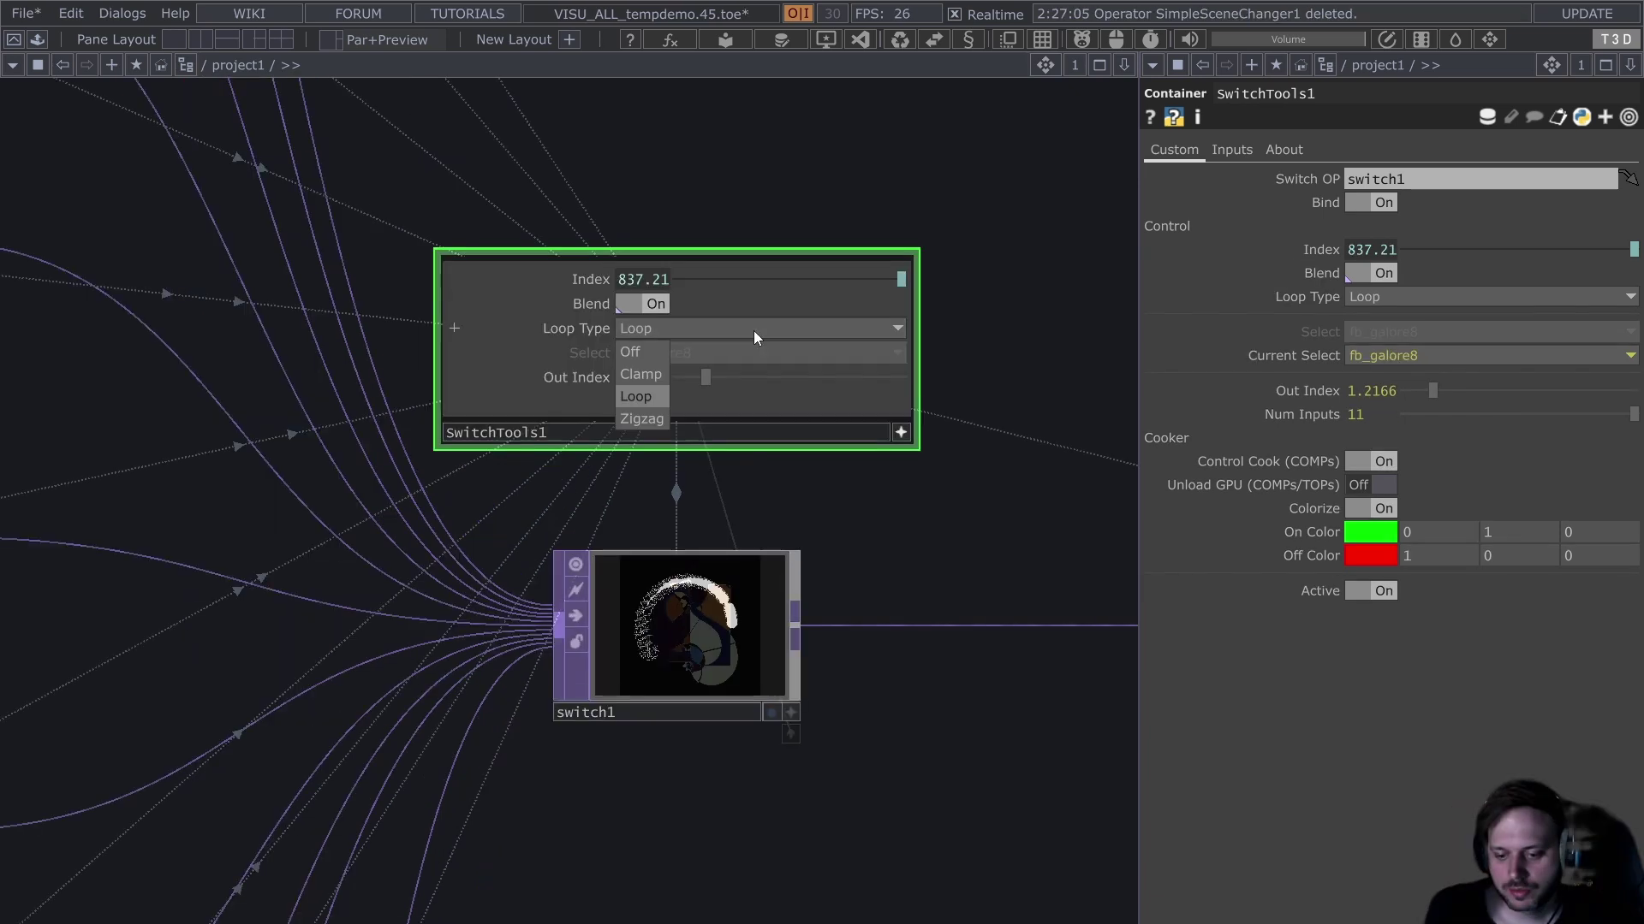
pyautogui.click(645, 421)
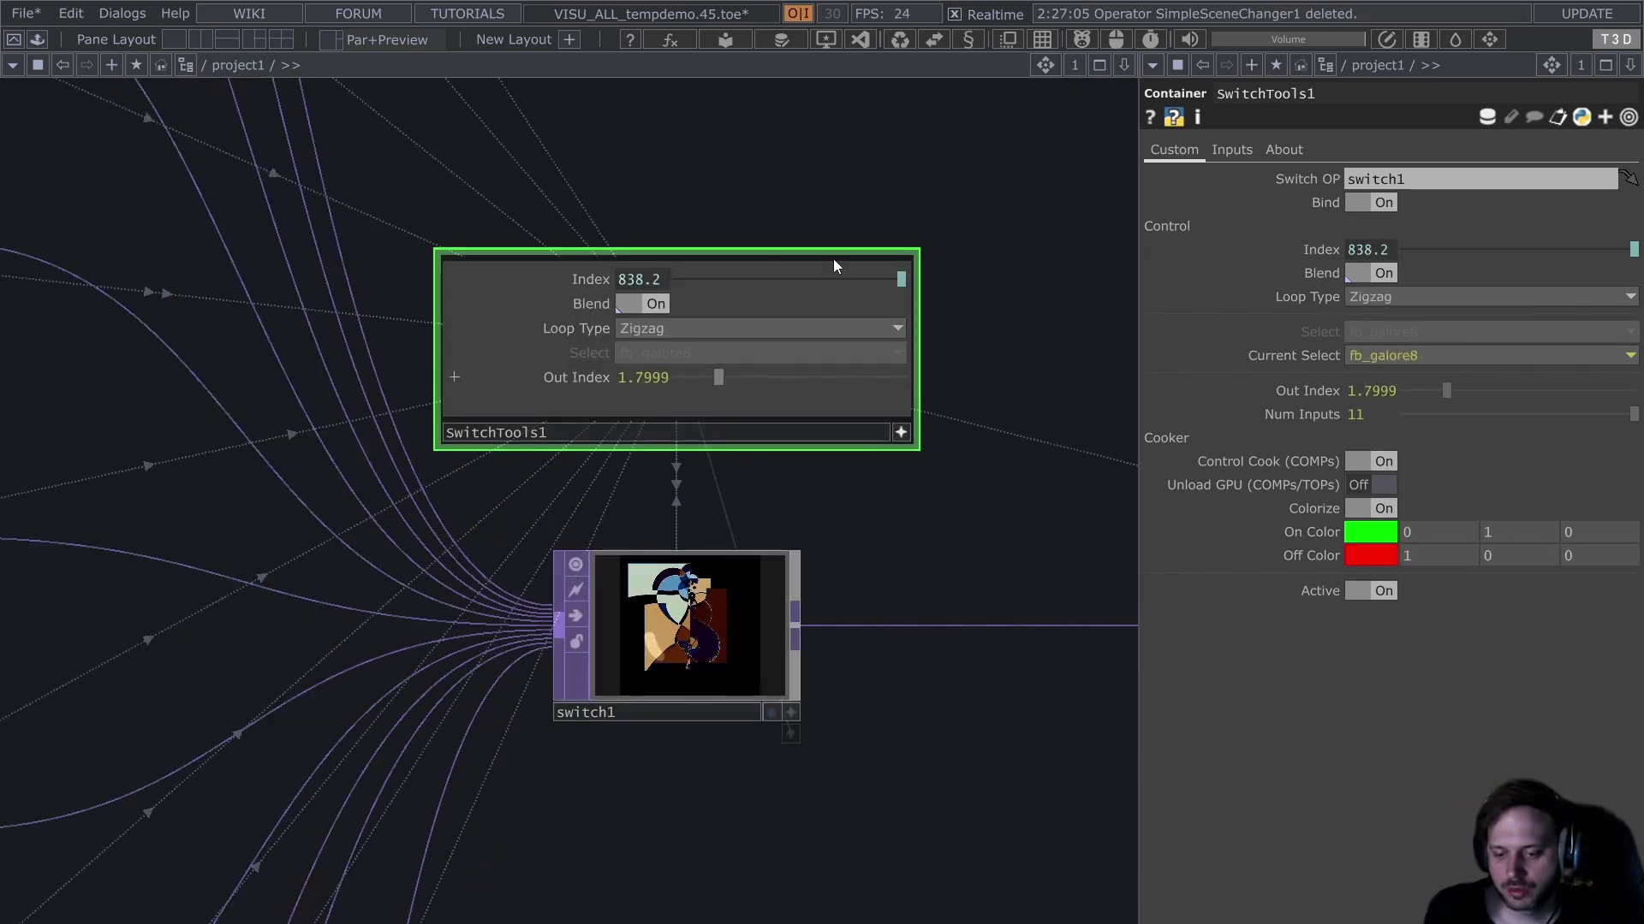
pyautogui.click(901, 432)
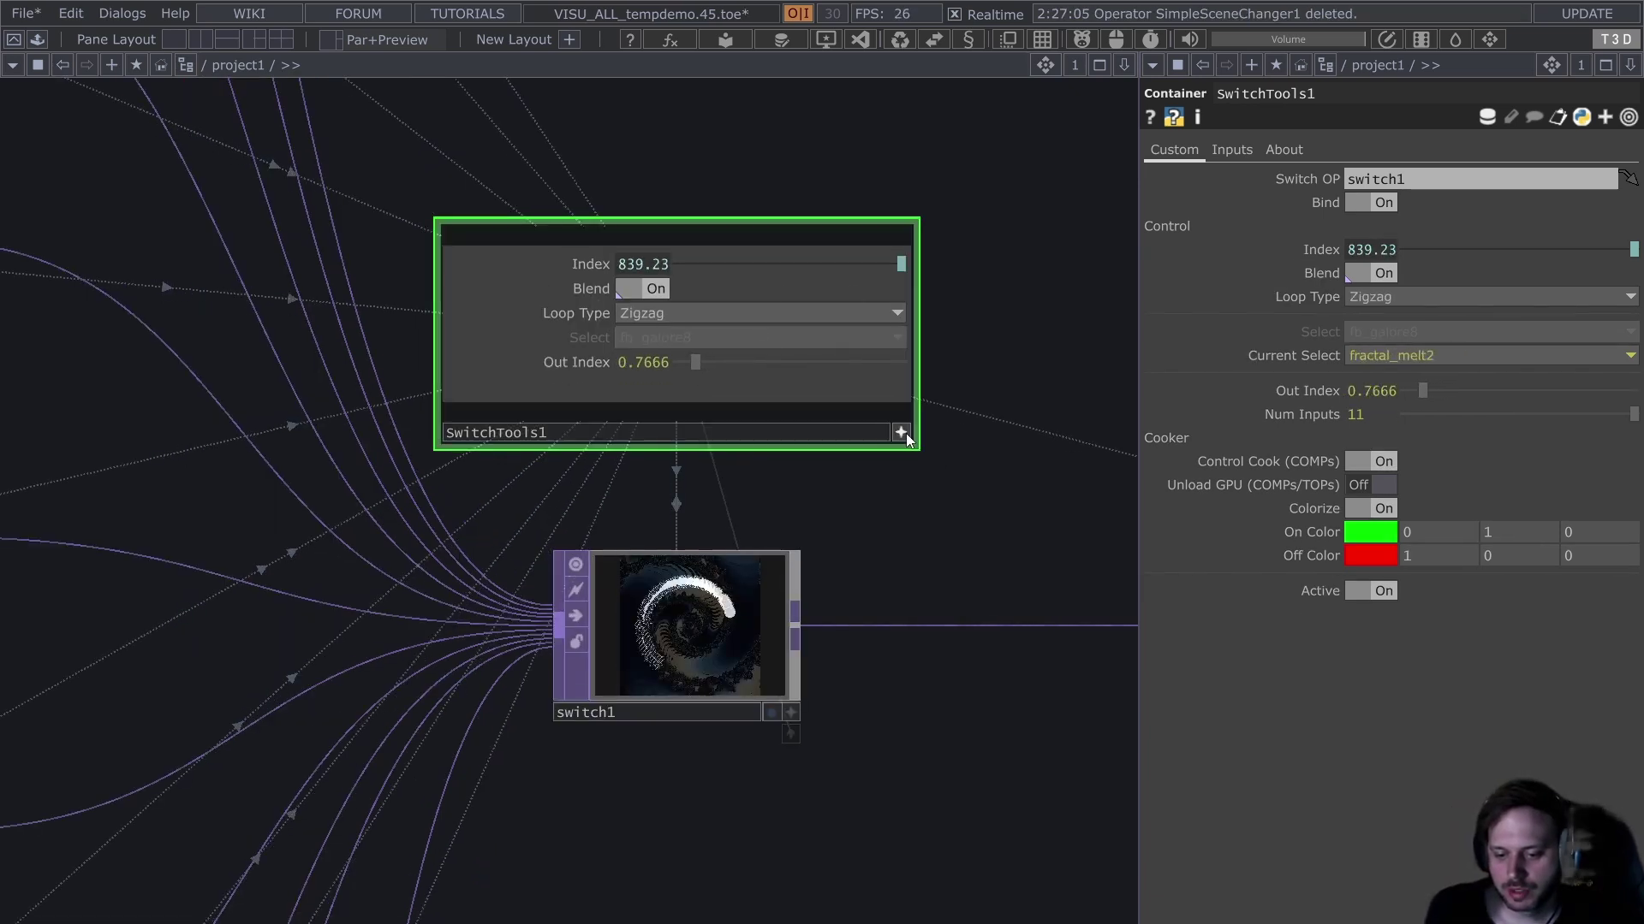
pyautogui.click(903, 433)
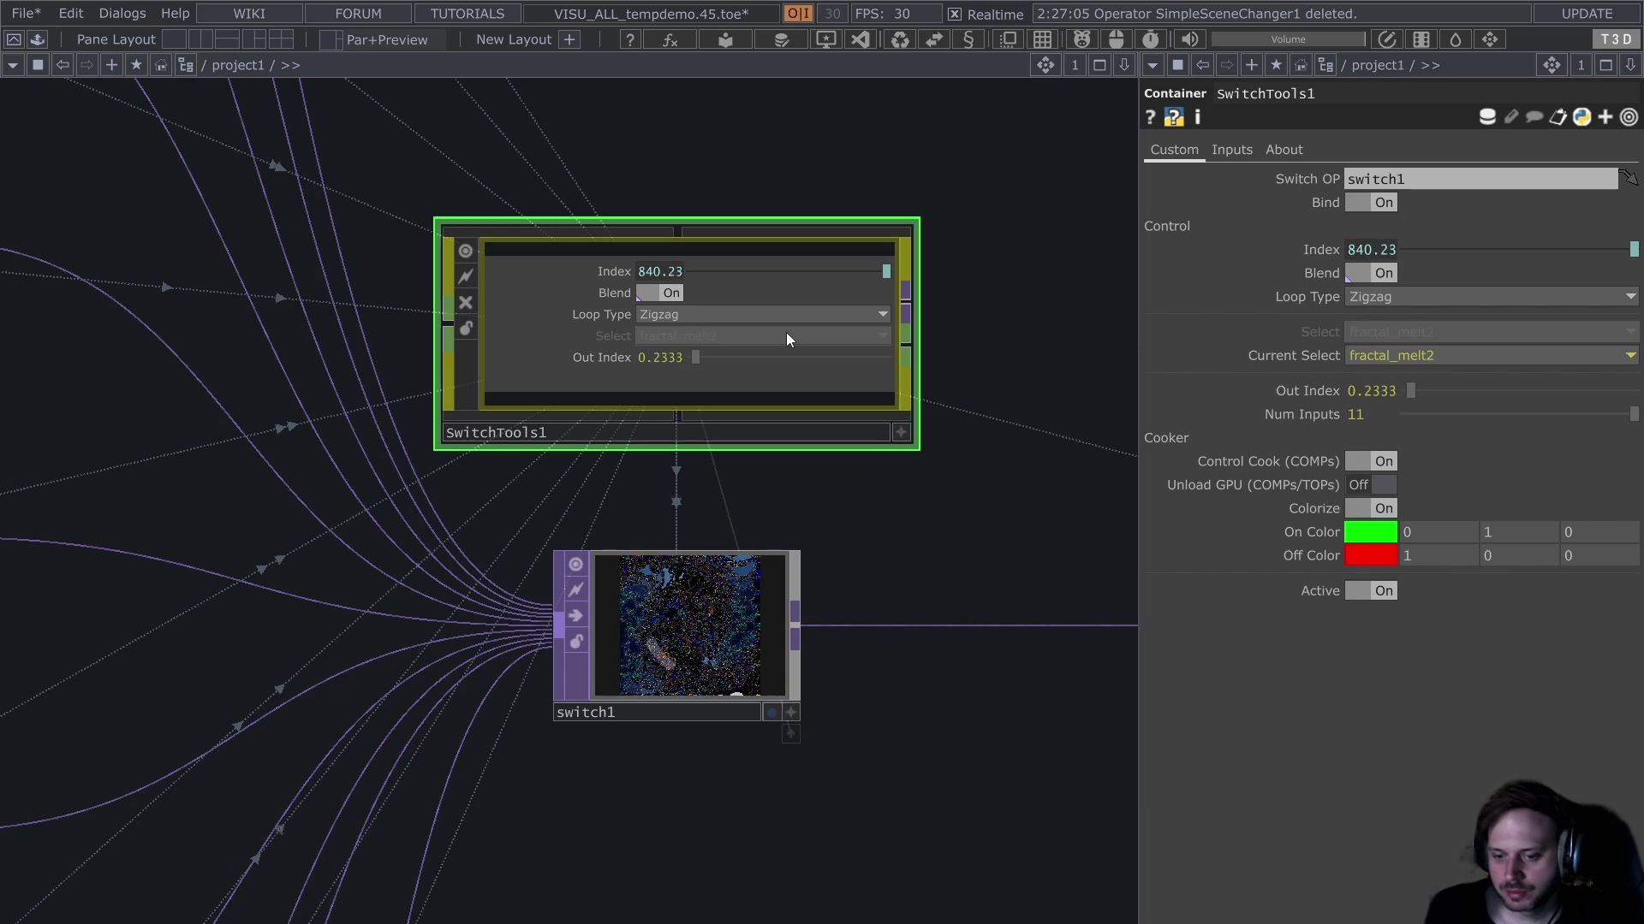